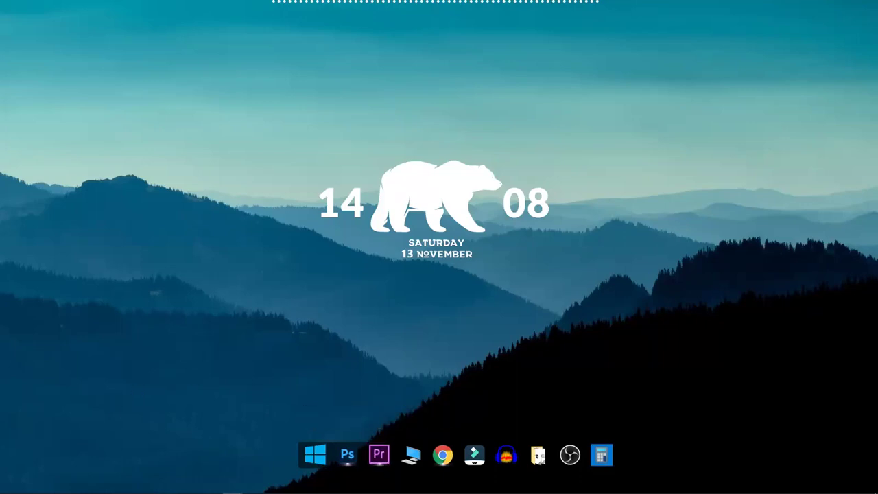
# - Dismiss the Start menu and restore the Premiere Pro 2019 Home screen from the taskbar
pyautogui.click(10, 486)
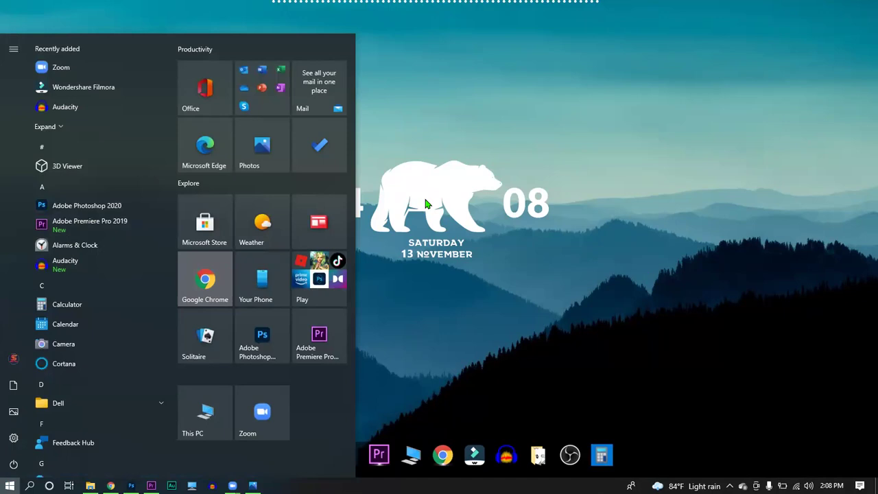
pyautogui.click(435, 137)
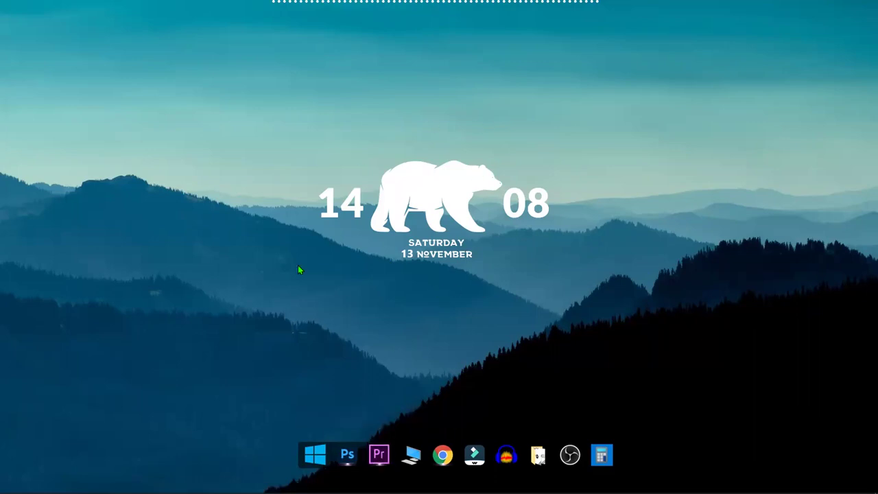
pyautogui.click(151, 486)
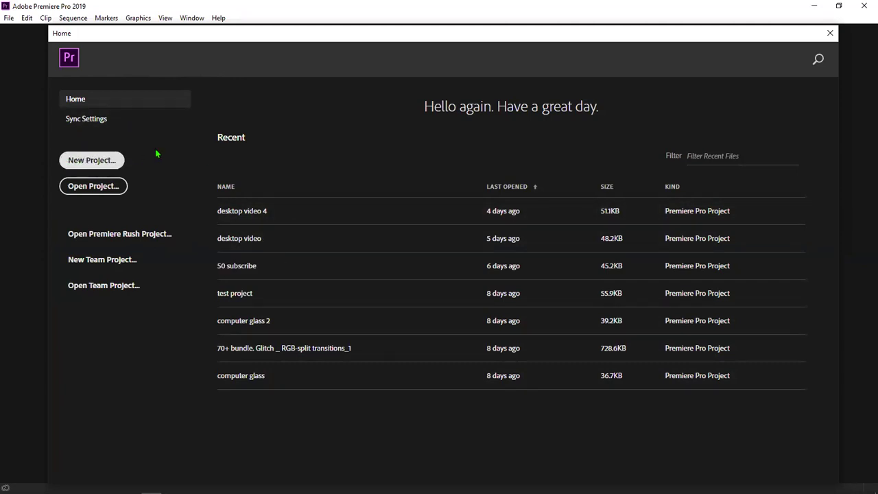
# - Create a new project with the default name Untitled.prproj and the default location
pyautogui.click(94, 162)
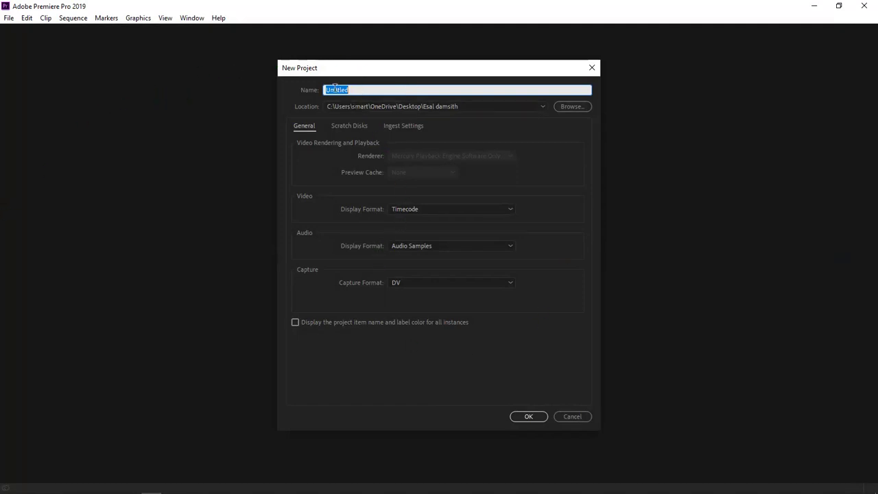
pyautogui.press('Return')
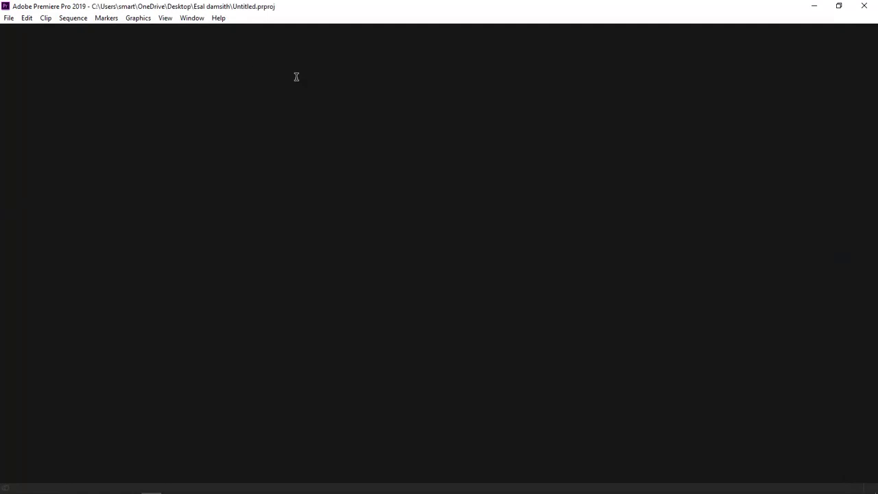
pyautogui.click(4, 8)
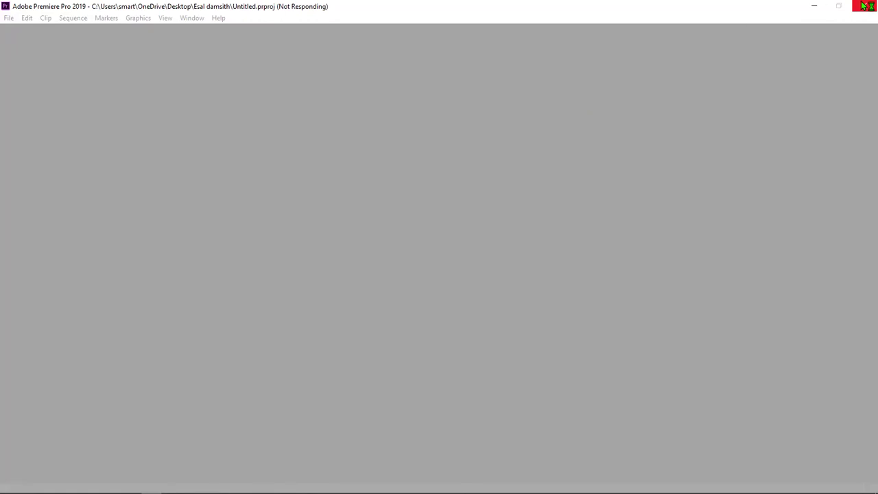
pyautogui.moveTo(171, 490)
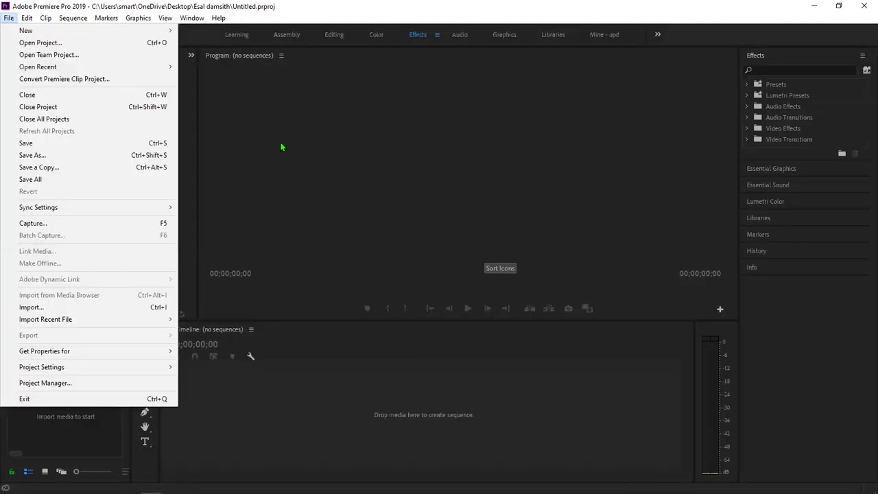
# - Create a project named 'think channel' saved in the Desktop\Esal damsith folder
pyautogui.moveTo(127, 33)
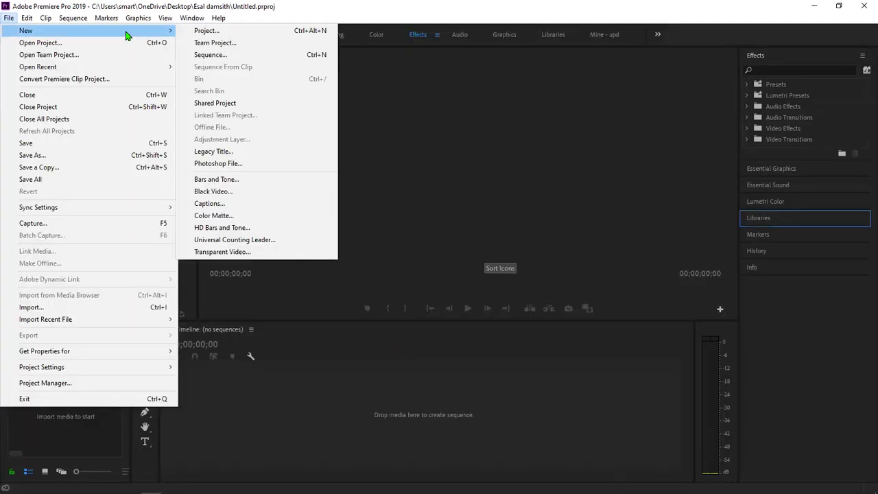
pyautogui.click(217, 34)
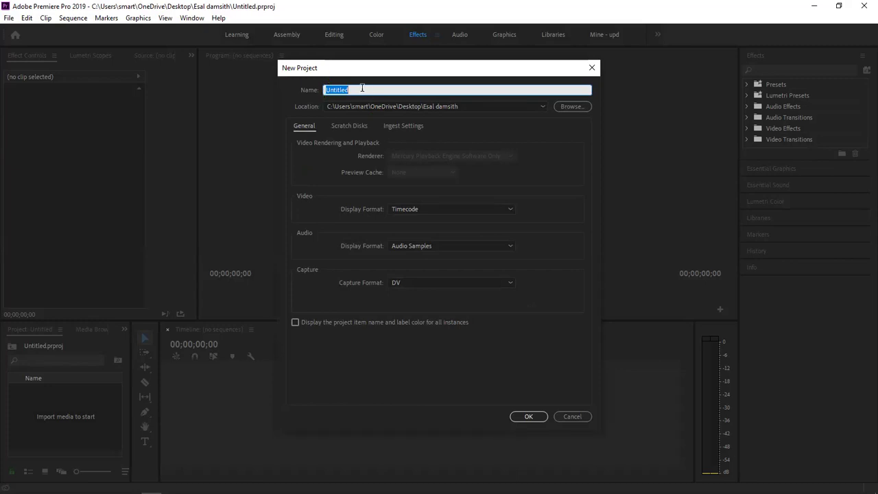
pyautogui.press('BackSpace')
pyautogui.write('think channel')
pyautogui.click(569, 112)
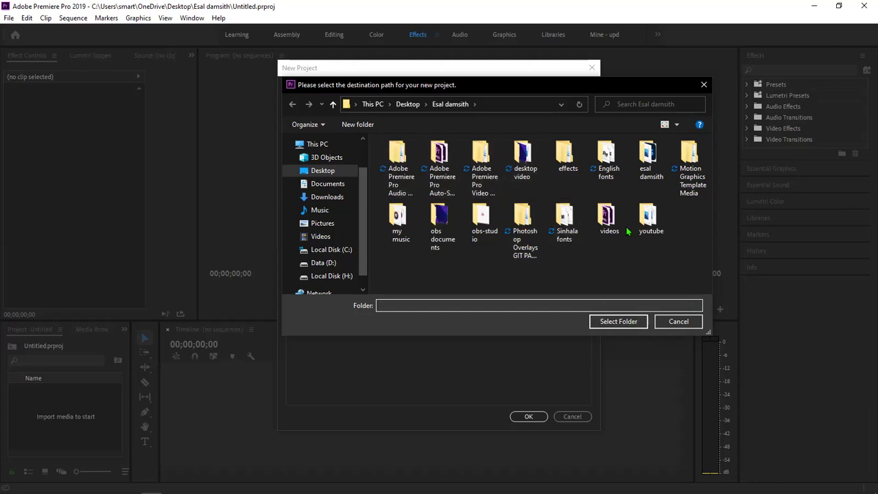
pyautogui.click(649, 259)
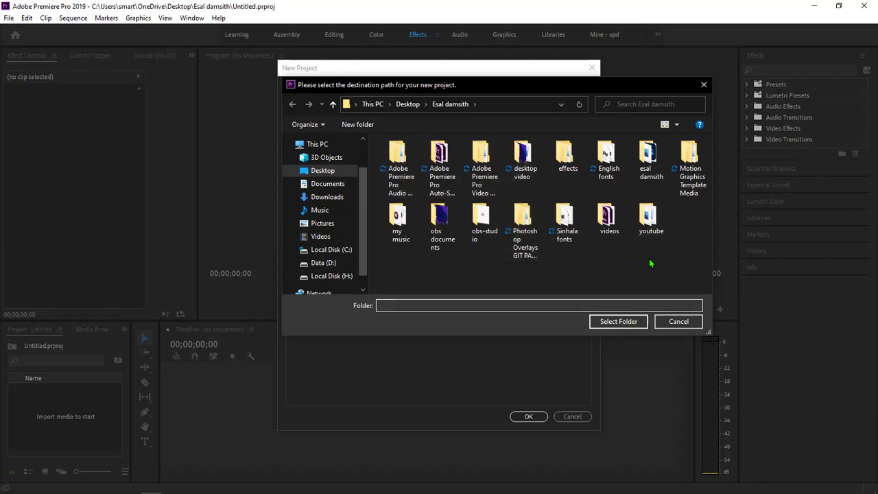
pyautogui.click(324, 170)
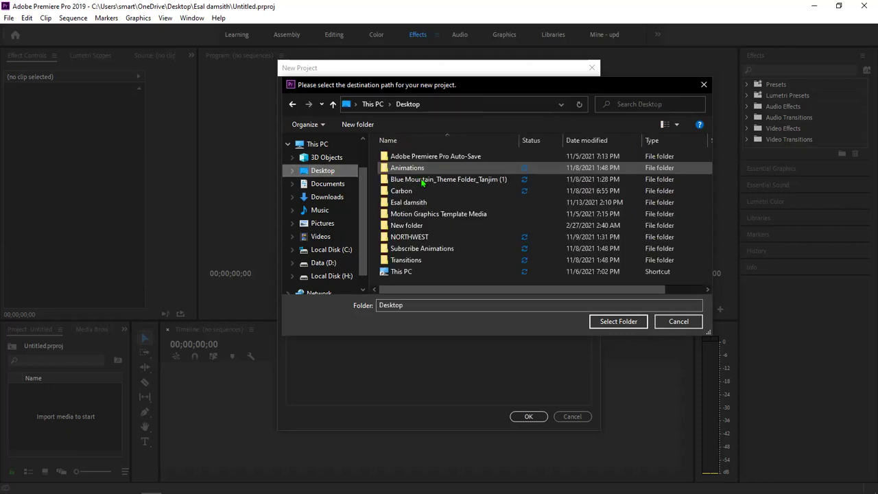
pyautogui.click(424, 203)
pyautogui.click(625, 326)
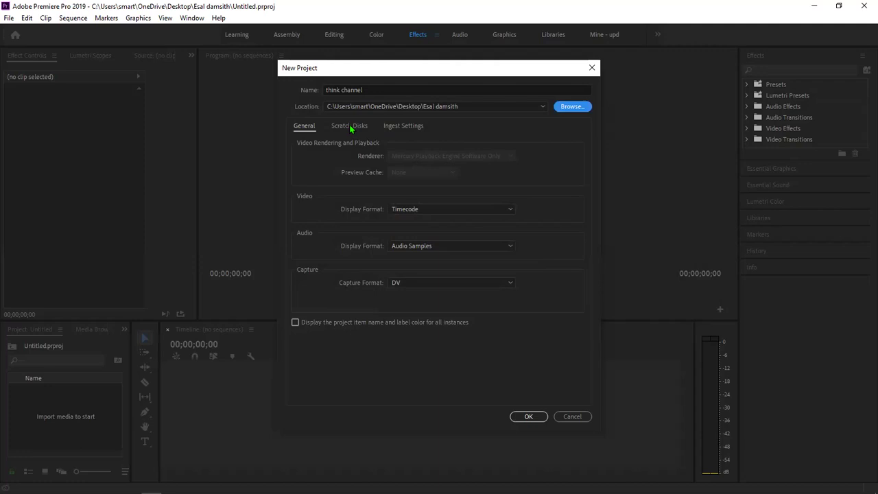
pyautogui.click(529, 418)
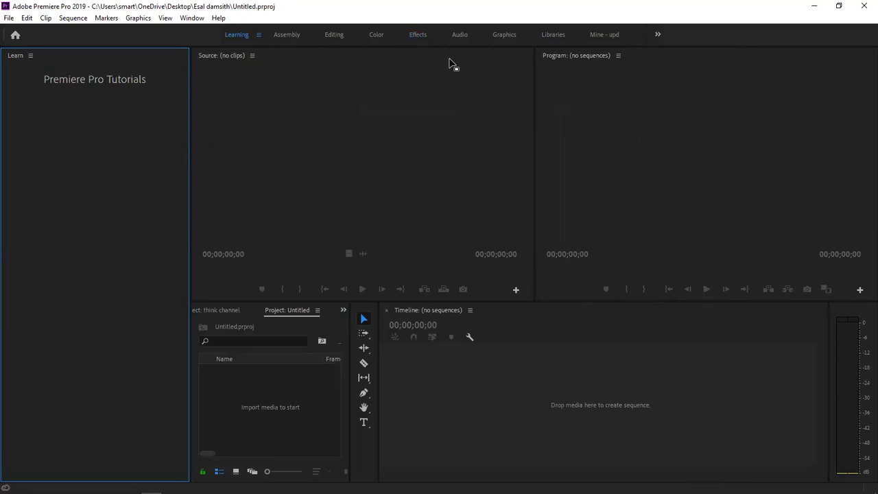
# - Drag the panel dividers to narrow the Project panel and rebalance the Source and Program monitors
pyautogui.press('`')
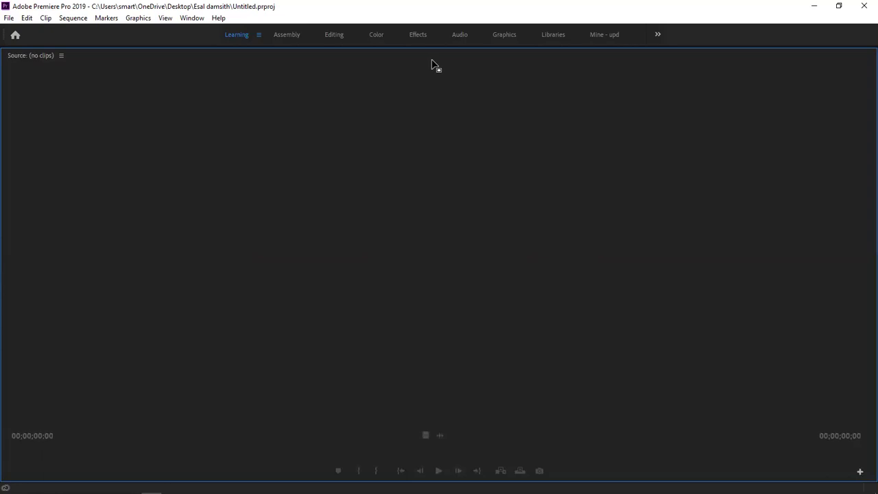
pyautogui.press('`')
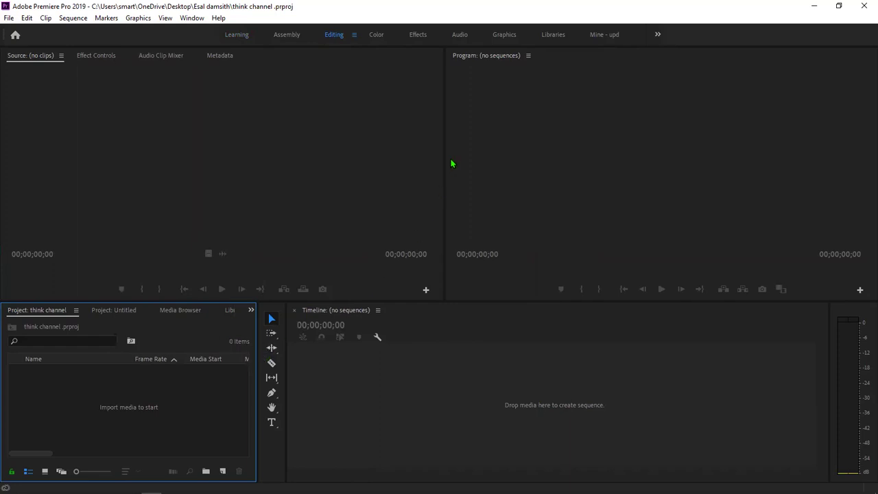
pyautogui.moveTo(438, 159); pyautogui.dragTo(181, 163)
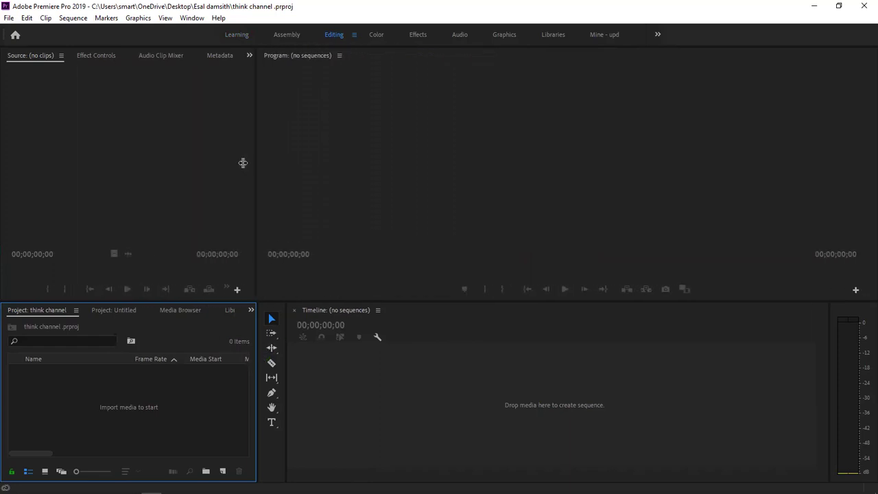
pyautogui.moveTo(173, 163); pyautogui.dragTo(165, 163)
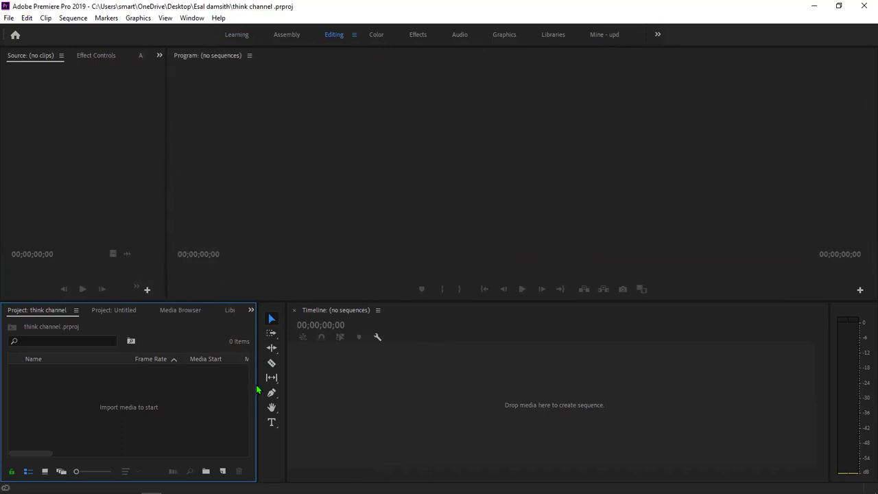
pyautogui.moveTo(254, 386); pyautogui.dragTo(131, 375)
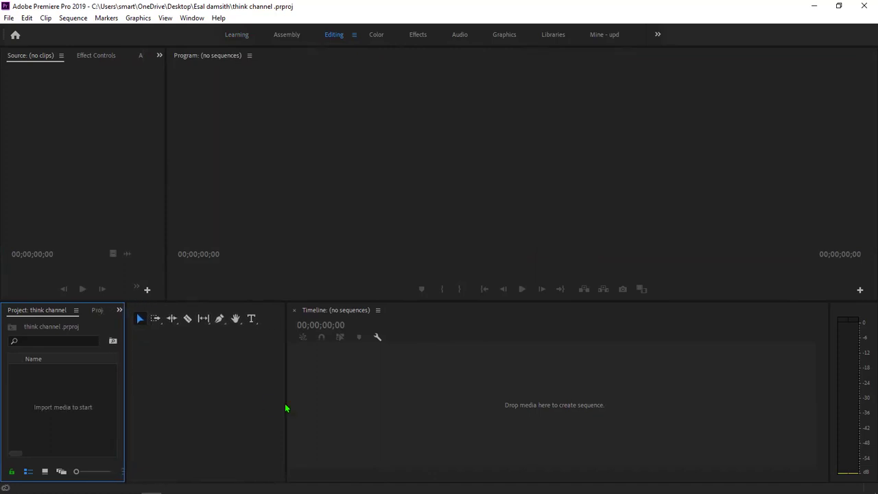
pyautogui.moveTo(287, 404); pyautogui.dragTo(146, 400)
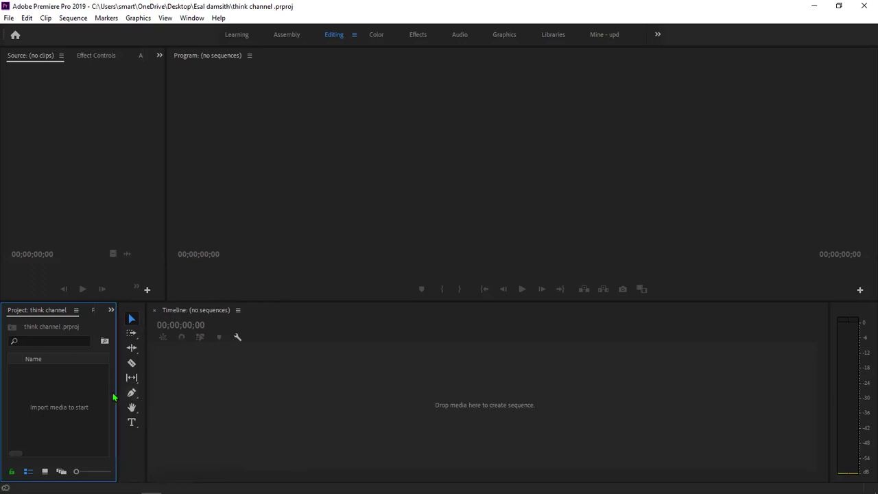
pyautogui.moveTo(118, 391); pyautogui.dragTo(128, 392)
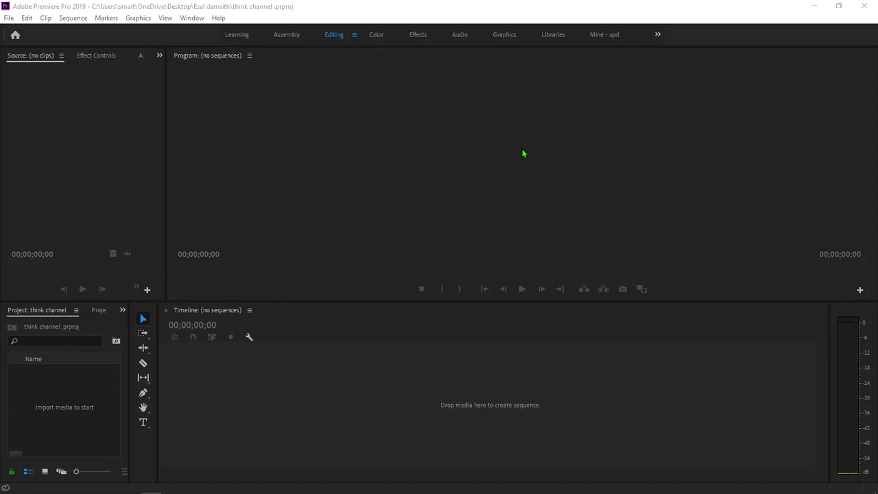
pyautogui.click(405, 263)
pyautogui.moveTo(165, 176)
pyautogui.mouseDown()
pyautogui.moveTo(391, 168)
pyautogui.moveTo(303, 168)
pyautogui.mouseUp()
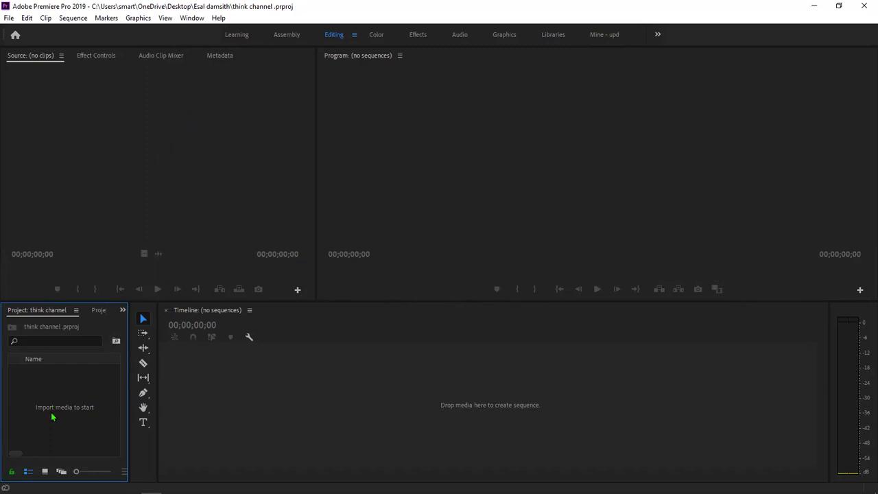
# - Cancel the Ctrl+I Import dialog and bring up the Esal damsith folder in File Explorer
pyautogui.hotkey('ctrl', 'i')
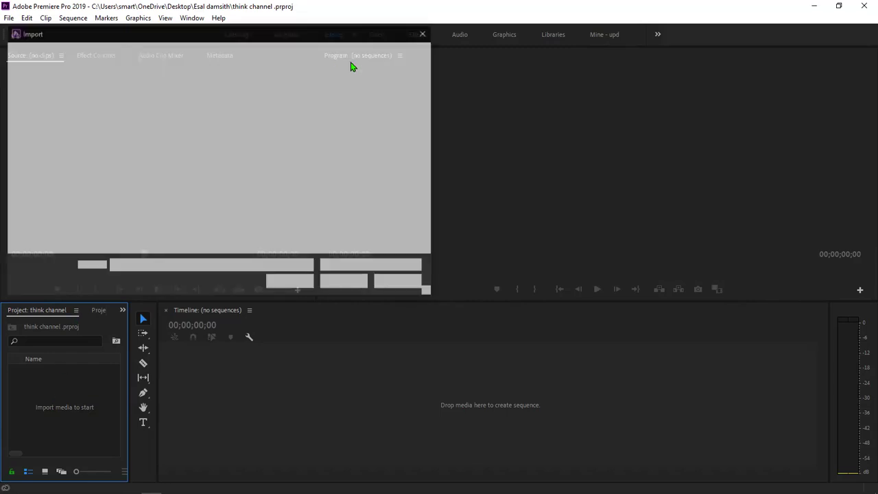
pyautogui.click(396, 286)
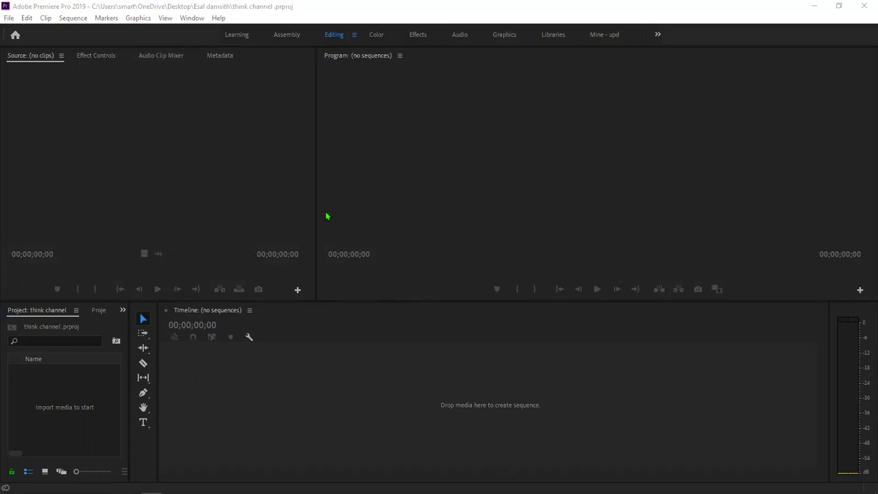
pyautogui.moveTo(144, 492)
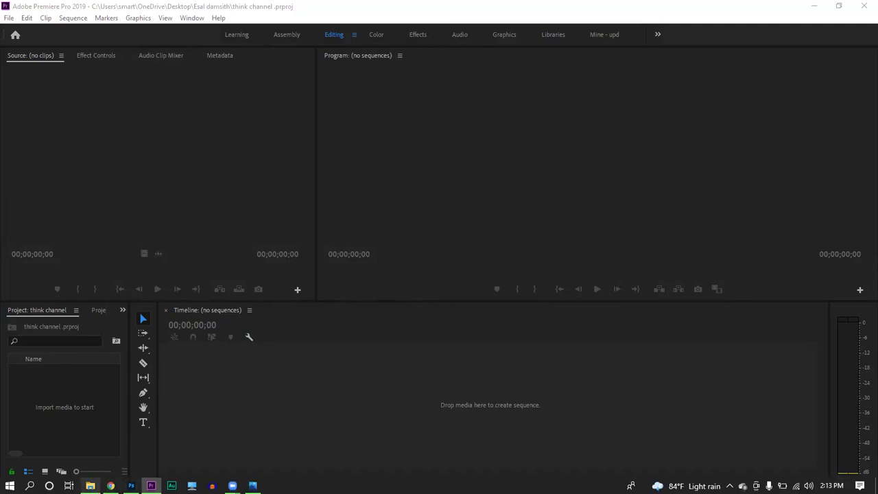
pyautogui.click(90, 486)
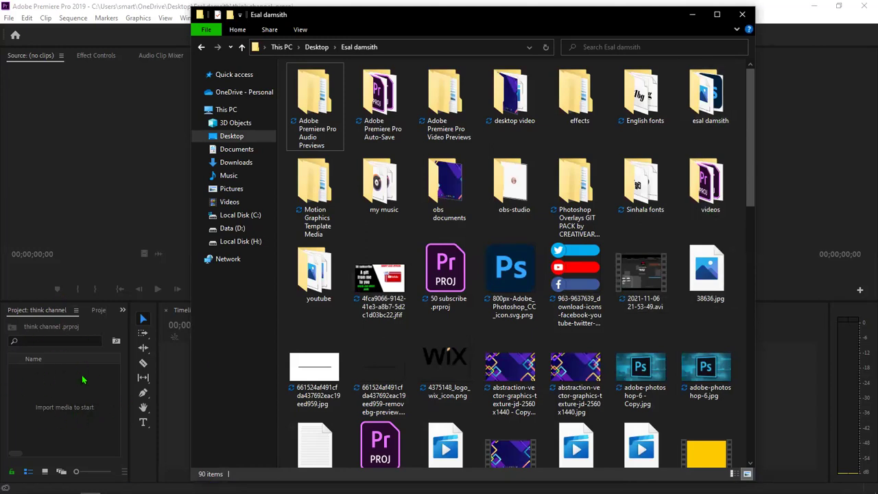
pyautogui.moveTo(642, 281); pyautogui.dragTo(33, 397)
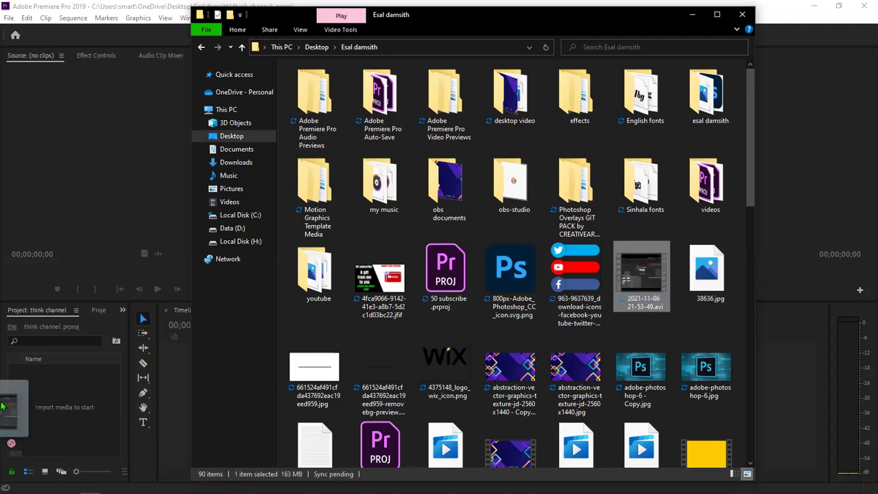
pyautogui.moveTo(33, 397)
pyautogui.mouseDown()
pyautogui.moveTo(94, 414)
pyautogui.moveTo(68, 416)
pyautogui.mouseUp()
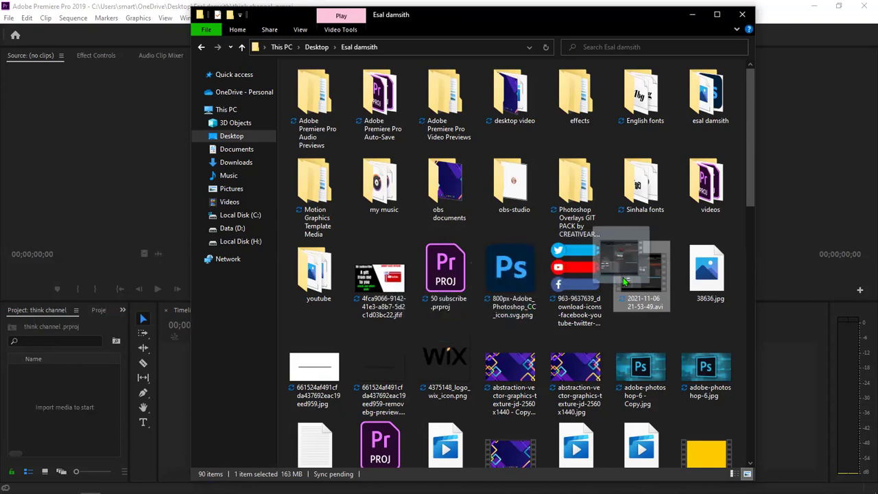
pyautogui.moveTo(440, 331); pyautogui.dragTo(52, 409)
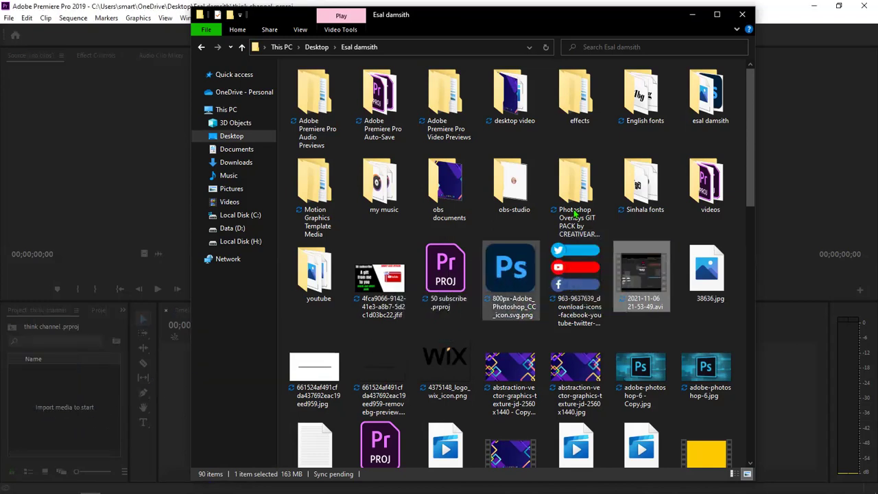
pyautogui.click(742, 14)
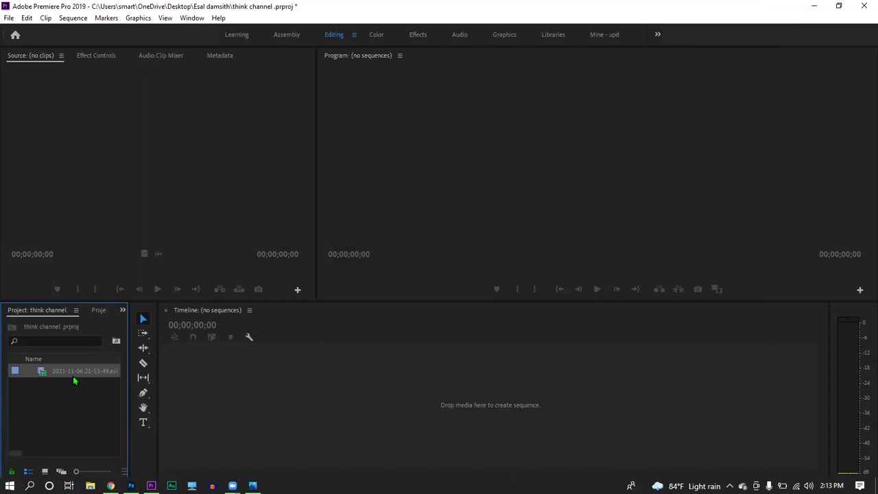
pyautogui.moveTo(52, 374)
pyautogui.mouseDown()
pyautogui.moveTo(335, 372)
pyautogui.moveTo(363, 391)
pyautogui.mouseUp()
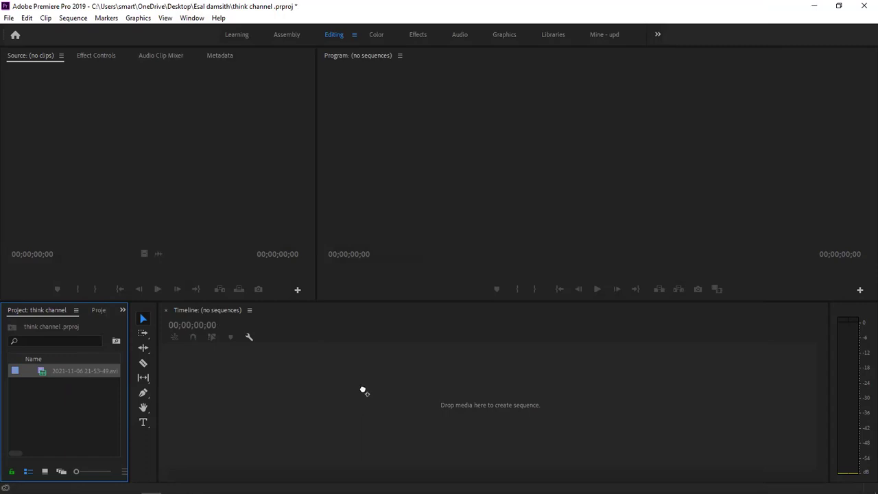
pyautogui.moveTo(363, 391); pyautogui.dragTo(378, 387)
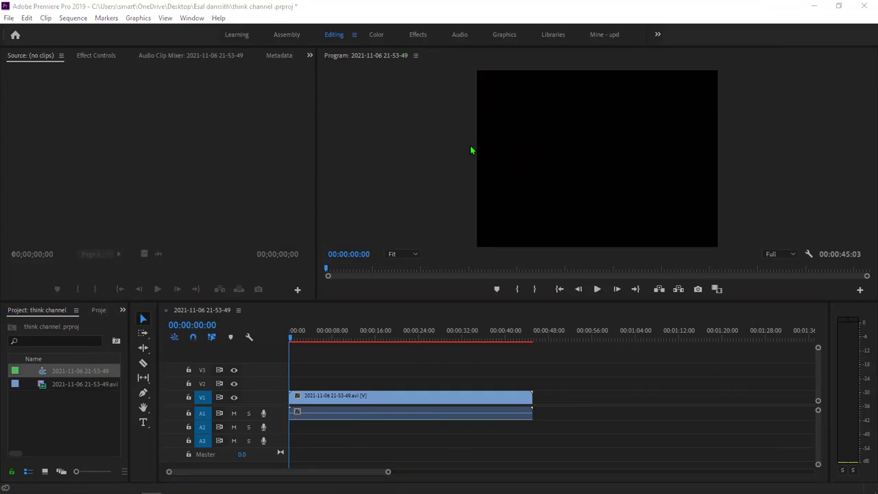
# - Preview the sequence, widen the Program monitor, and park the playhead near 00:00:08
pyautogui.click(599, 290)
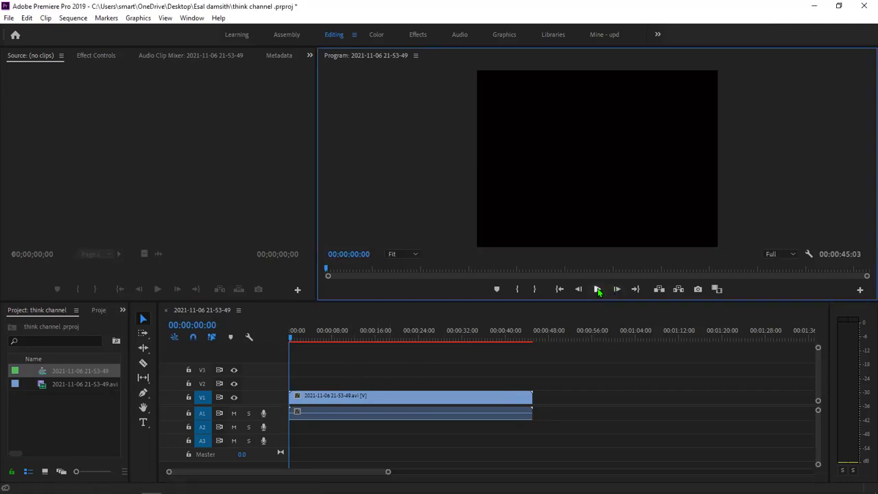
pyautogui.press('space')
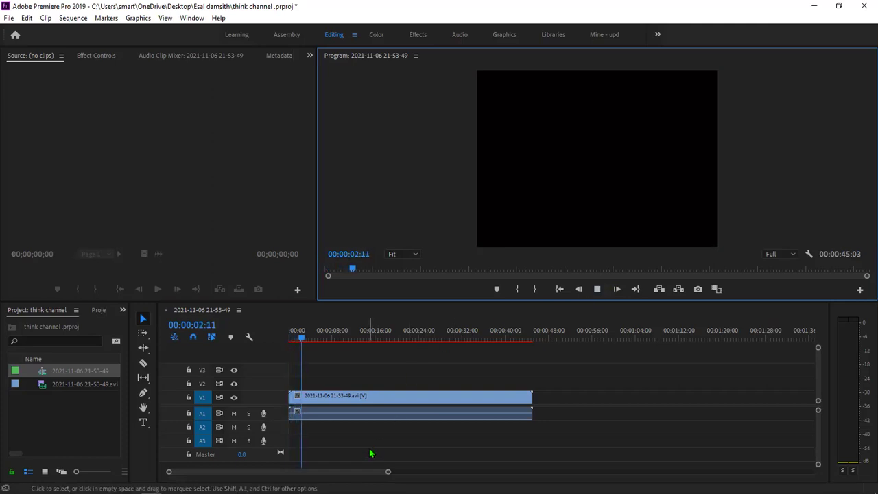
pyautogui.click(592, 288)
pyautogui.press('space')
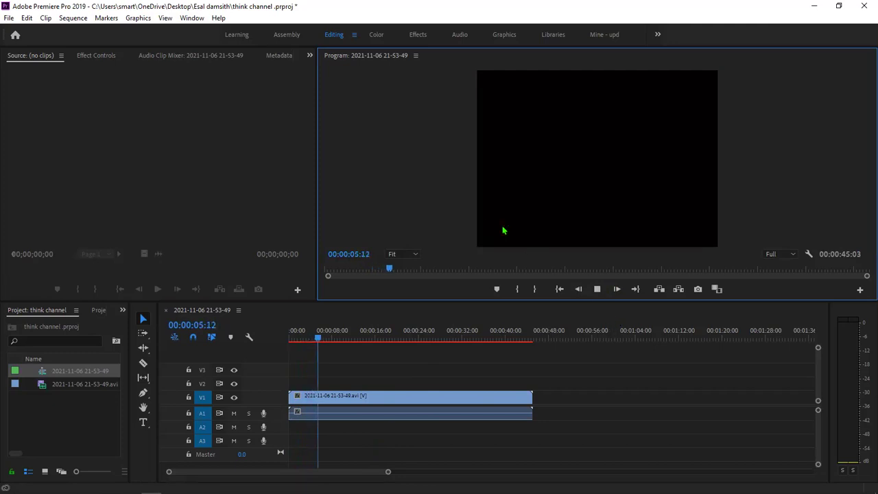
pyautogui.moveTo(318, 165); pyautogui.dragTo(159, 170)
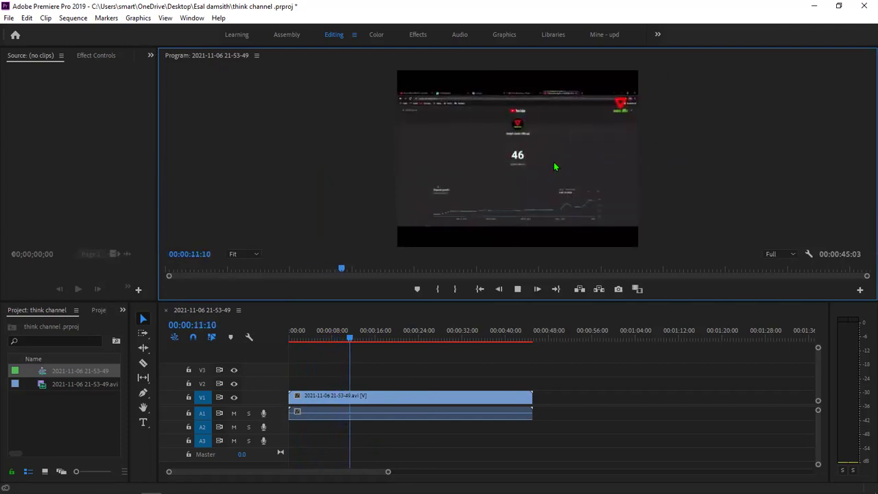
pyautogui.click(354, 348)
pyautogui.moveTo(354, 348)
pyautogui.mouseDown()
pyautogui.moveTo(333, 353)
pyautogui.moveTo(443, 436)
pyautogui.mouseUp()
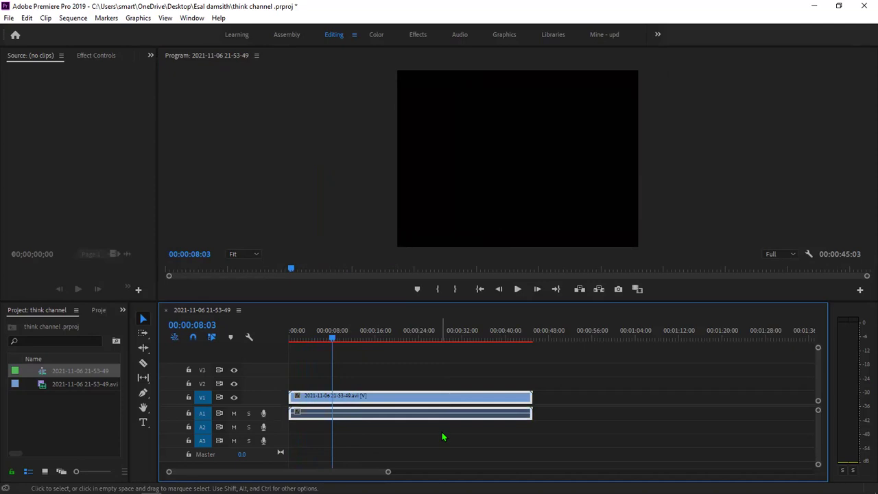
# - Cut the clip at the 00:00:08 playhead with Ctrl+K and delete the opening piece
pyautogui.hotkey('ctrl', 'k')
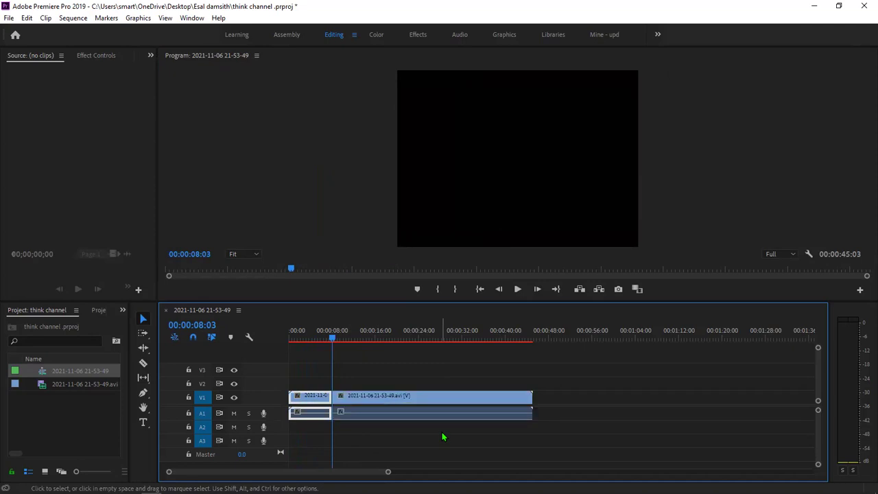
pyautogui.press('Delete')
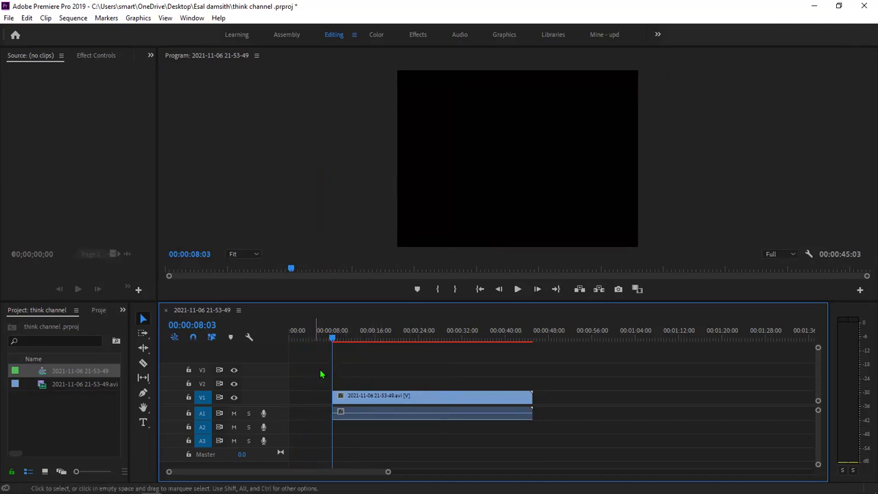
pyautogui.moveTo(341, 336)
pyautogui.mouseDown()
pyautogui.moveTo(533, 356)
pyautogui.moveTo(292, 364)
pyautogui.moveTo(319, 363)
pyautogui.mouseUp()
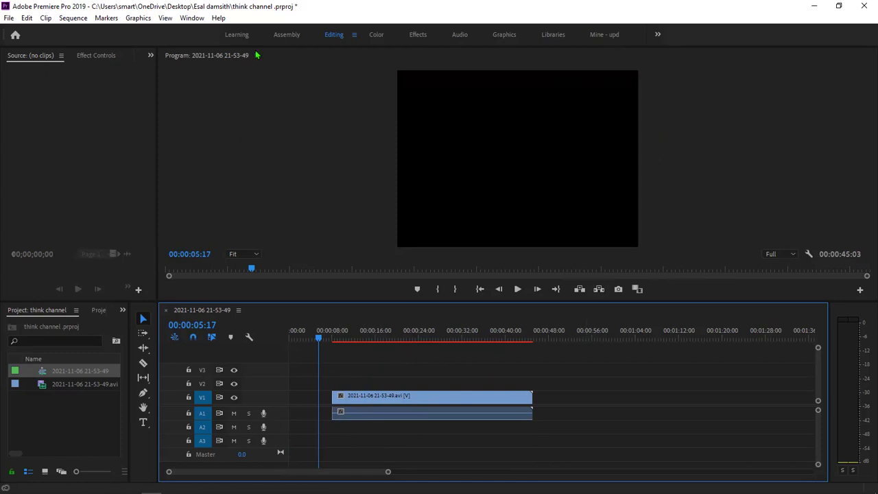
pyautogui.click(189, 19)
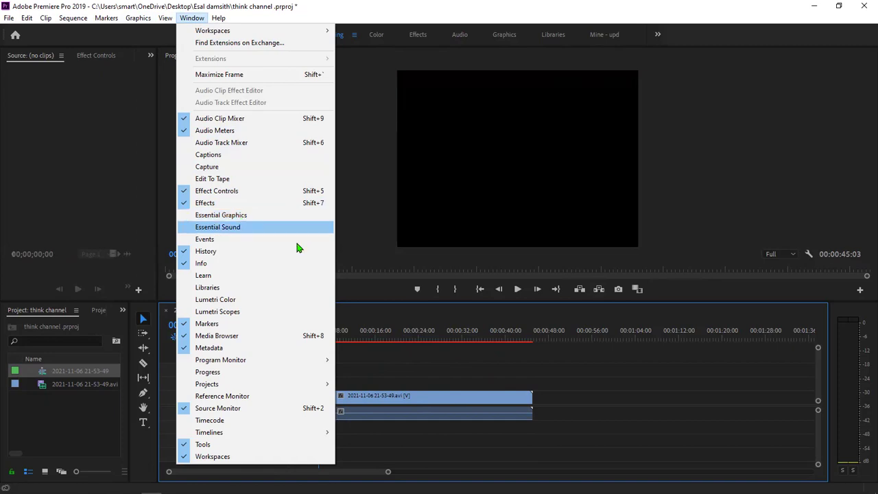
pyautogui.click(434, 368)
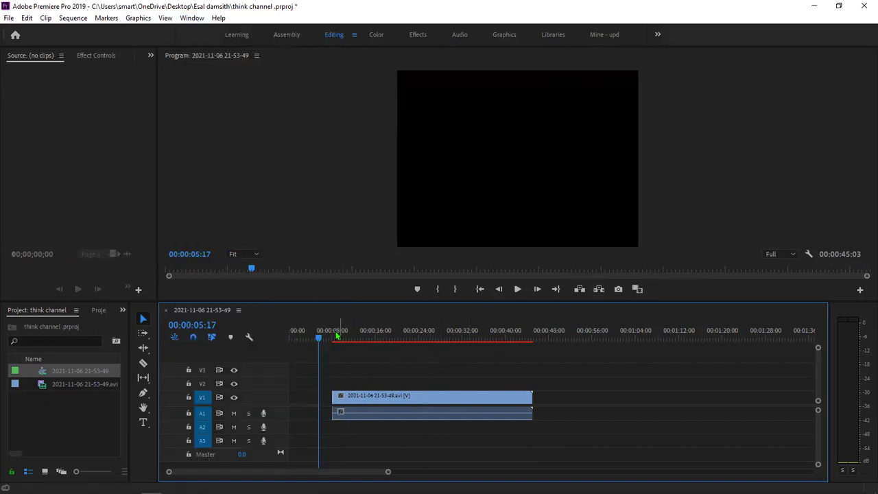
pyautogui.moveTo(337, 335); pyautogui.dragTo(515, 361)
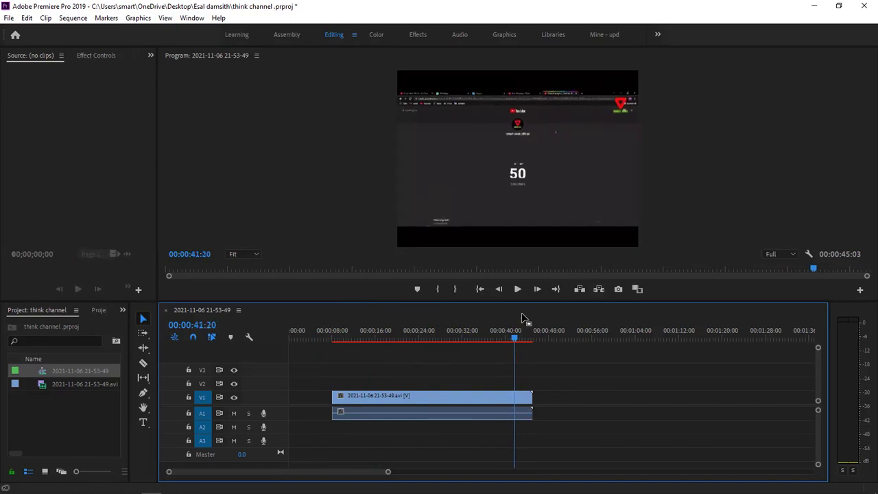
pyautogui.click(518, 290)
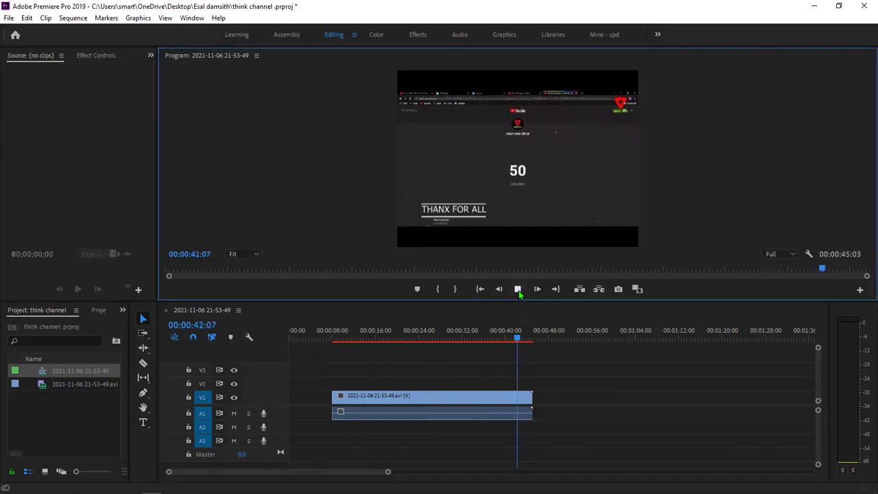
pyautogui.click(522, 343)
pyautogui.moveTo(520, 343); pyautogui.dragTo(327, 362)
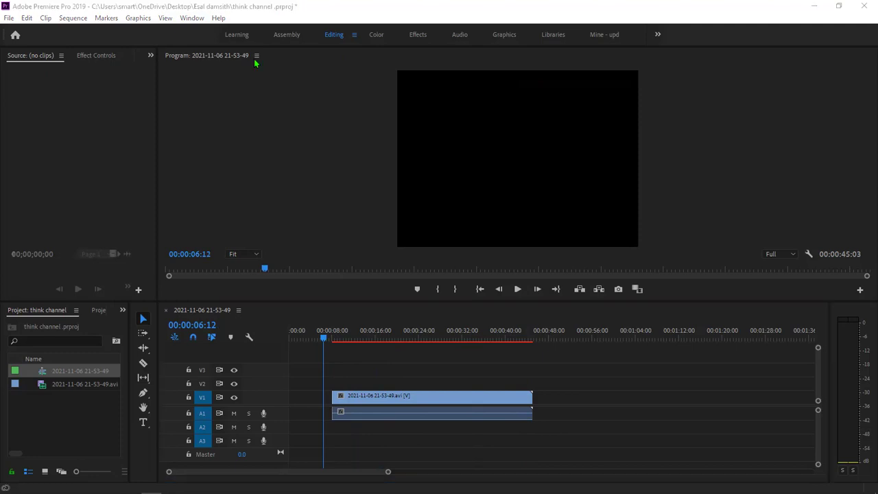
pyautogui.click(178, 22)
pyautogui.click(180, 21)
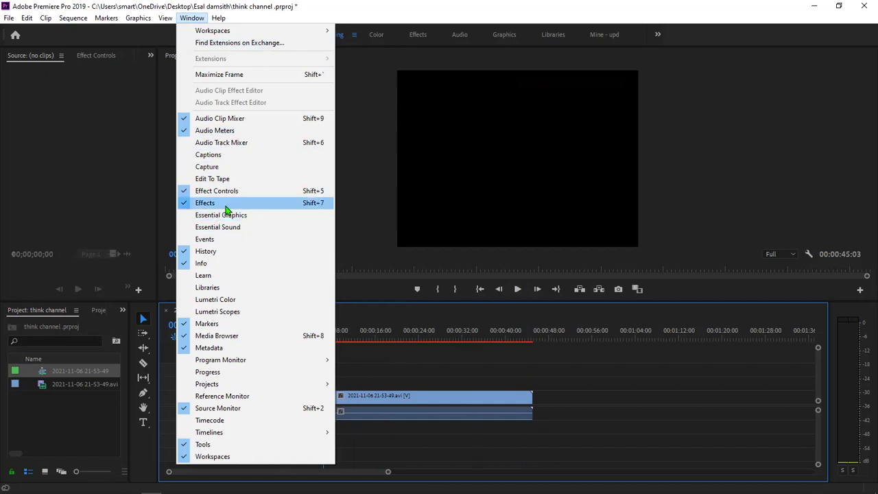
pyautogui.click(451, 162)
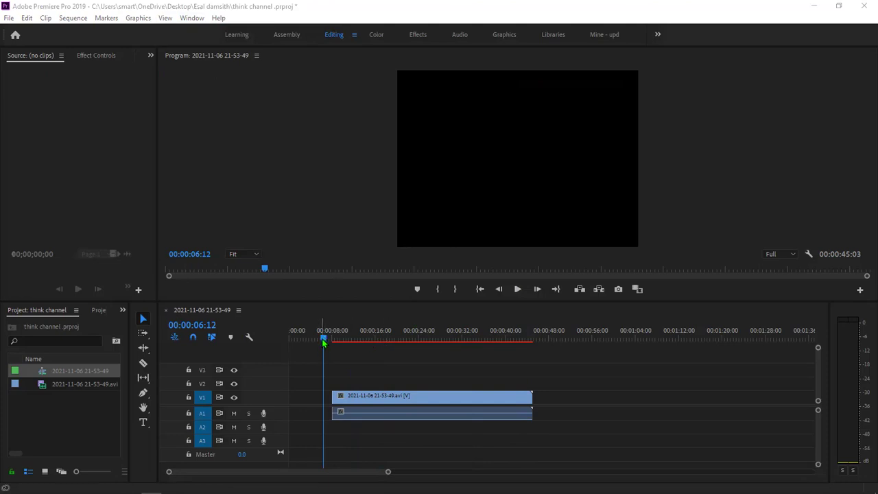
pyautogui.moveTo(322, 338); pyautogui.dragTo(331, 325)
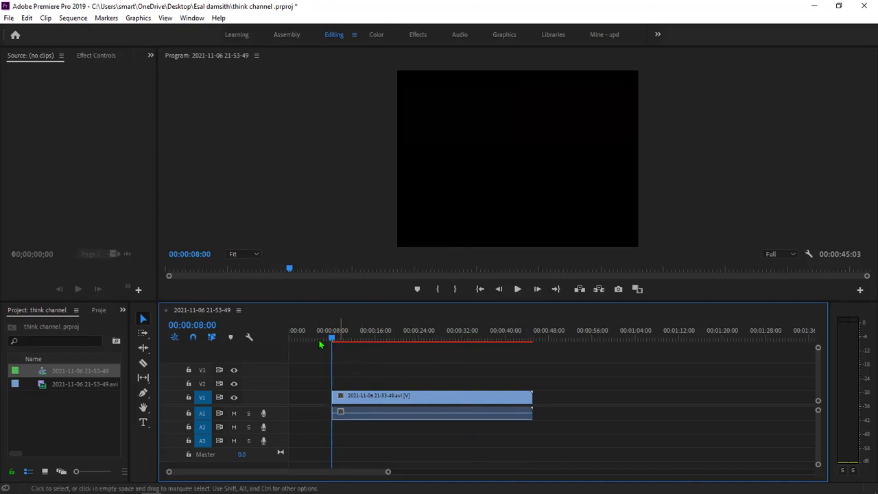
pyautogui.click(7, 20)
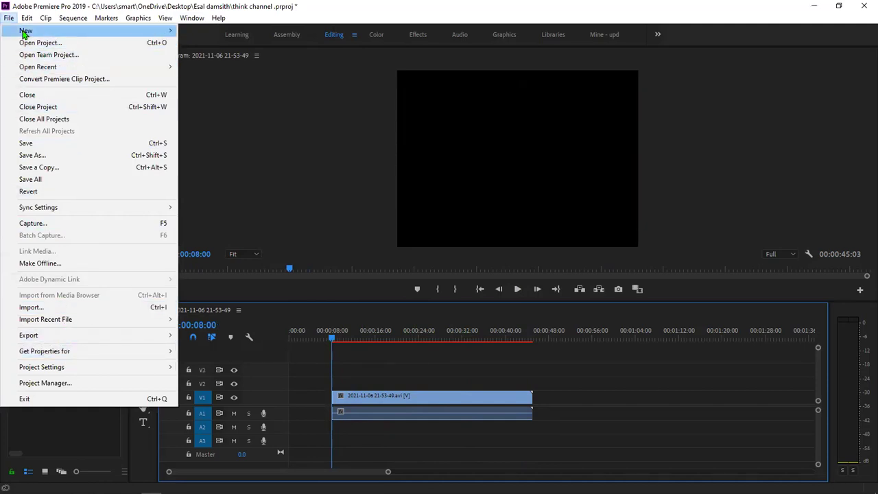
pyautogui.moveTo(26, 24)
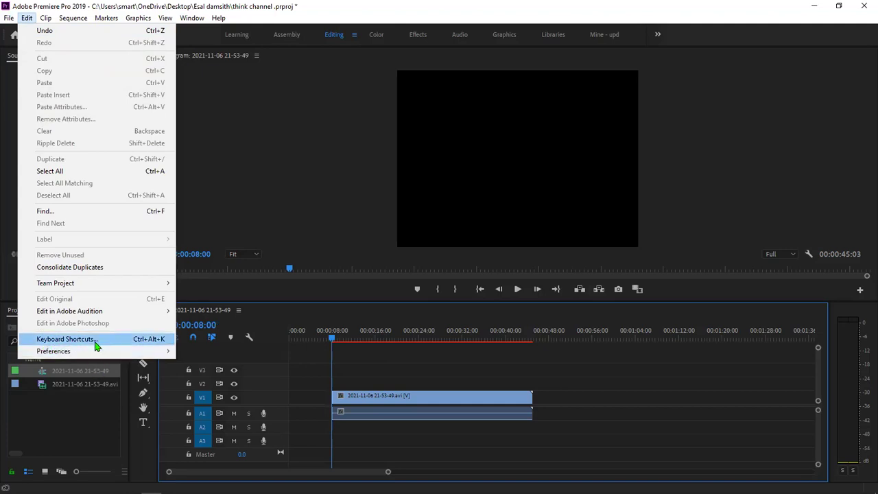
pyautogui.click(96, 341)
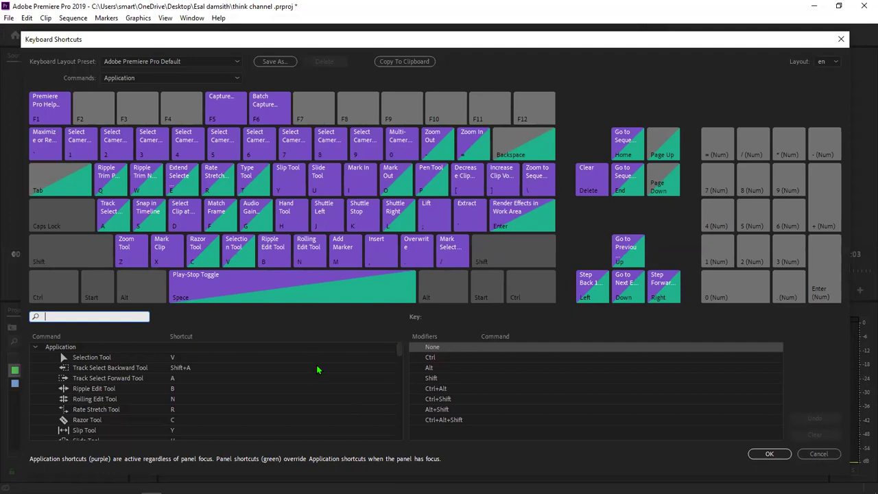
pyautogui.scroll(-5, 208, 354)
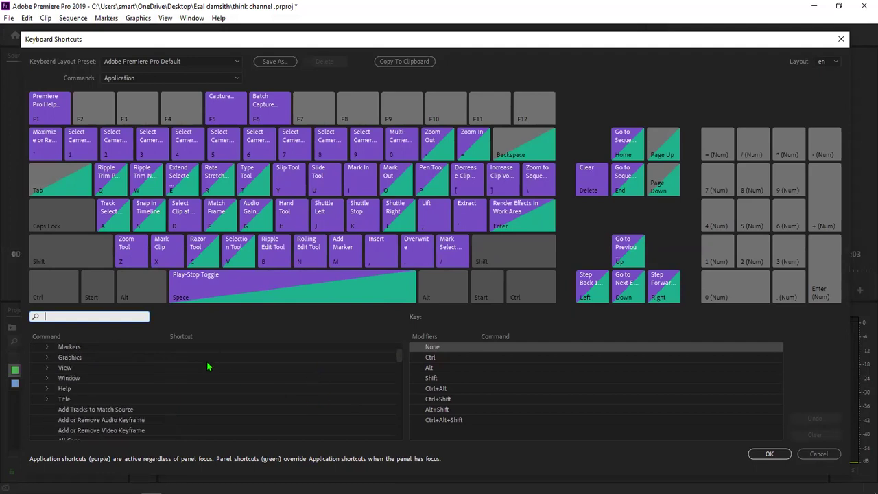
pyautogui.scroll(5, 194, 389)
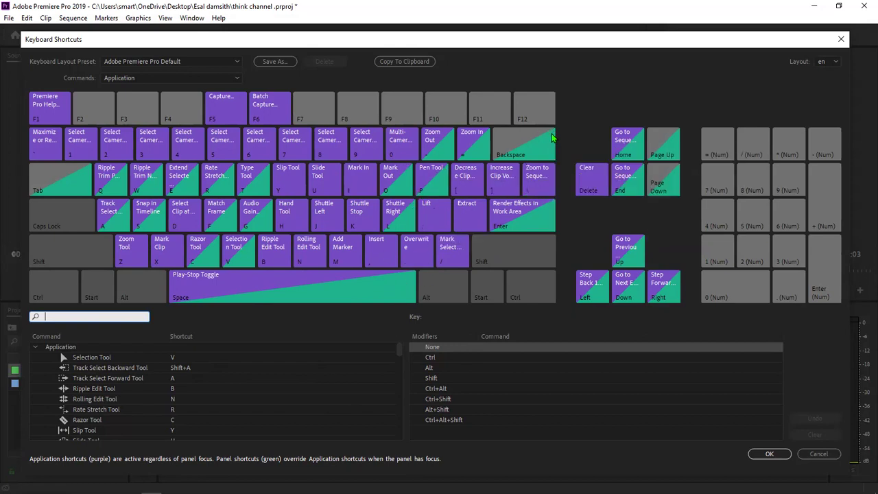
pyautogui.click(841, 40)
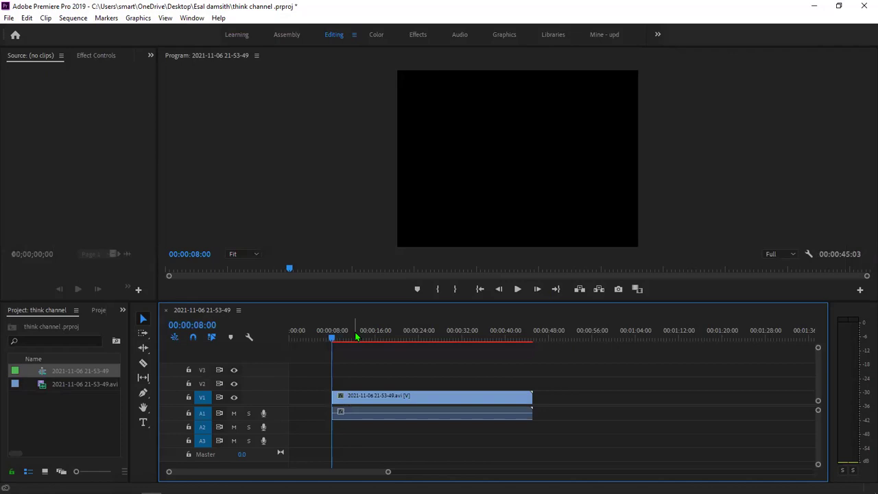
pyautogui.click(523, 287)
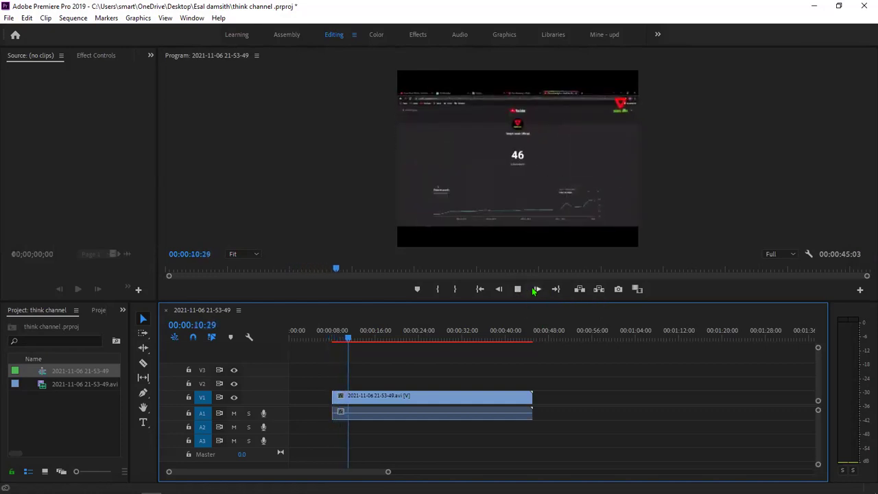
pyautogui.click(517, 289)
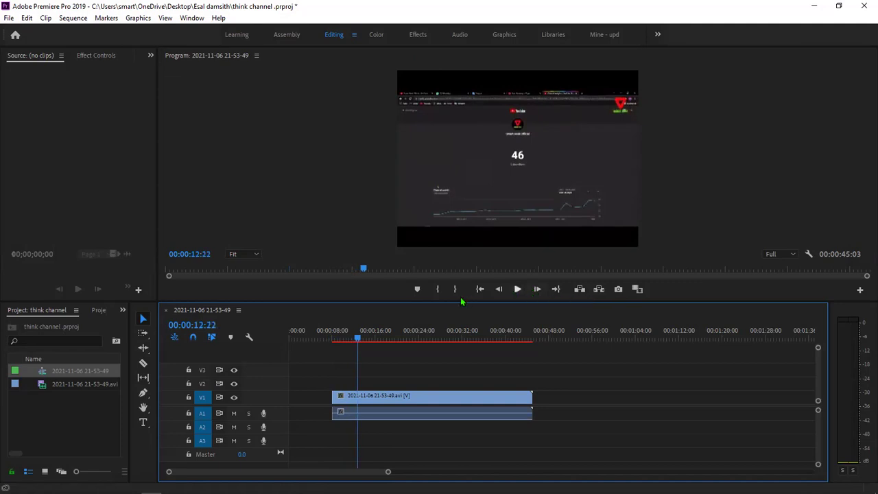
pyautogui.moveTo(357, 339); pyautogui.dragTo(332, 345)
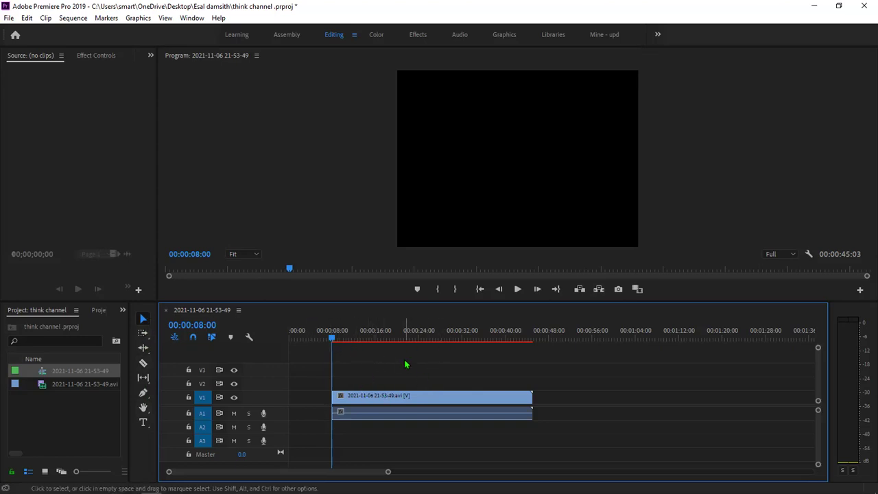
# - Zoom the timeline out and back in to view the sequence from 00:00
pyautogui.press('-')
pyautogui.press('-')
pyautogui.press('=')
pyautogui.press('=')
pyautogui.scroll(1, 417, 408)
# - Alt+scroll on the track headers to adjust A1 and make the V1 track taller
pyautogui.press('alt')
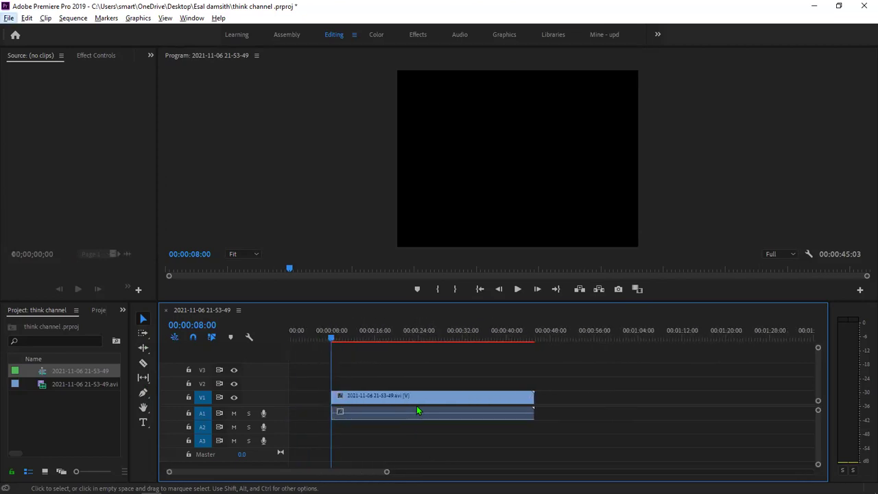
pyautogui.press('alt')
pyautogui.scroll(1, 432, 410)
pyautogui.scroll(2, 432, 410)
pyautogui.scroll(1, 432, 411)
pyautogui.scroll(-3, 432, 410)
pyautogui.scroll(1, 432, 411)
pyautogui.scroll(1, 432, 410)
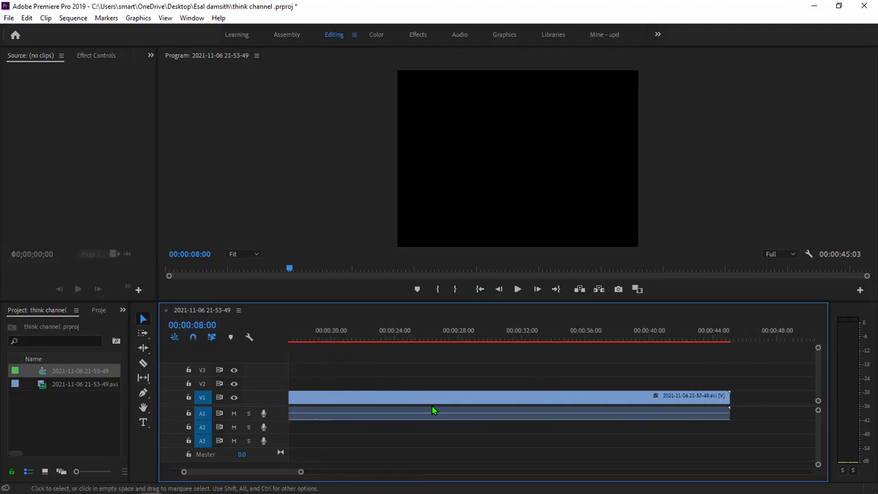
pyautogui.scroll(-1, 431, 410)
pyautogui.scroll(-1, 431, 410)
pyautogui.scroll(2, 433, 411)
pyautogui.scroll(-2, 432, 410)
pyautogui.scroll(1, 432, 410)
pyautogui.scroll(1, 432, 410)
pyautogui.scroll(-1, 433, 410)
pyautogui.scroll(-3, 432, 410)
pyautogui.scroll(1, 432, 411)
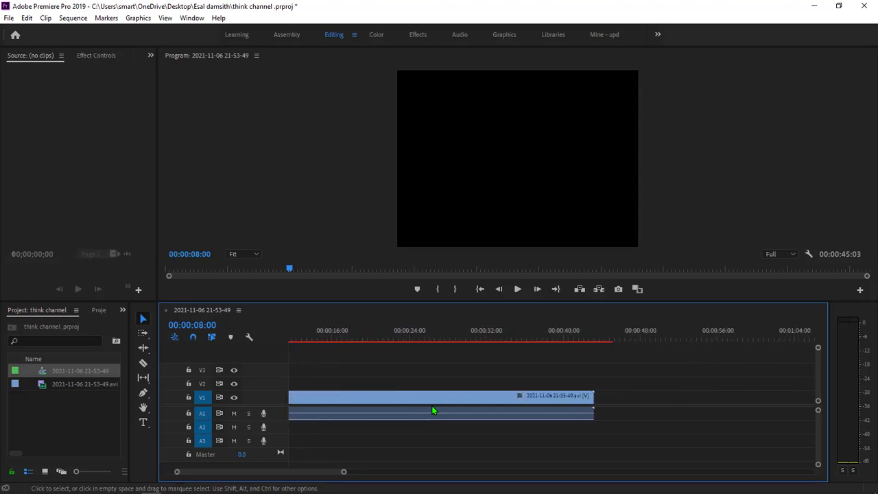
pyautogui.scroll(1, 431, 410)
pyautogui.scroll(1, 432, 410)
pyautogui.scroll(2, 432, 405)
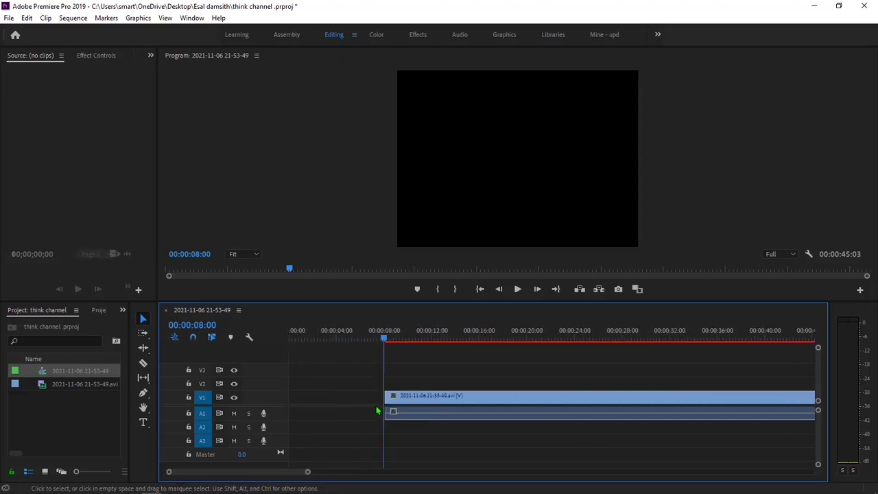
pyautogui.scroll(2, 274, 414)
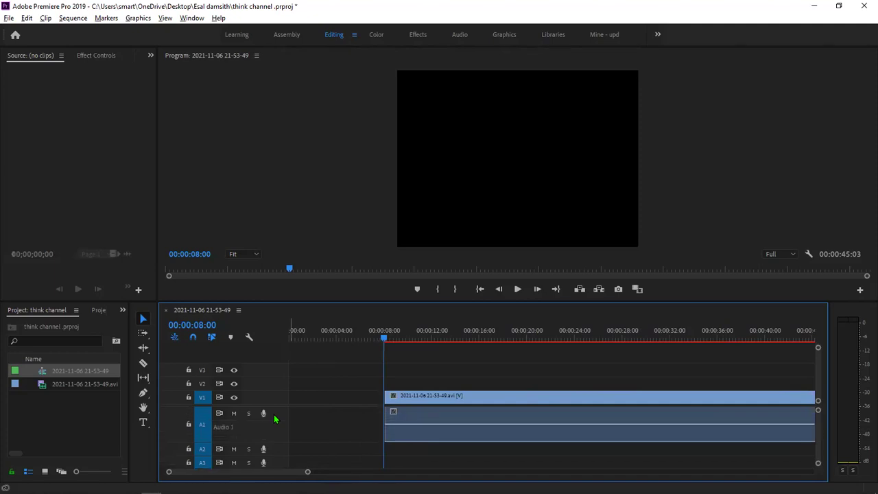
pyautogui.scroll(2, 274, 414)
pyautogui.scroll(-2, 274, 414)
pyautogui.scroll(-1, 274, 415)
pyautogui.scroll(3, 279, 400)
pyautogui.scroll(-1, 280, 401)
pyautogui.scroll(-1, 279, 401)
pyautogui.scroll(-1, 279, 401)
pyautogui.scroll(-1, 280, 401)
pyautogui.scroll(-2, 279, 396)
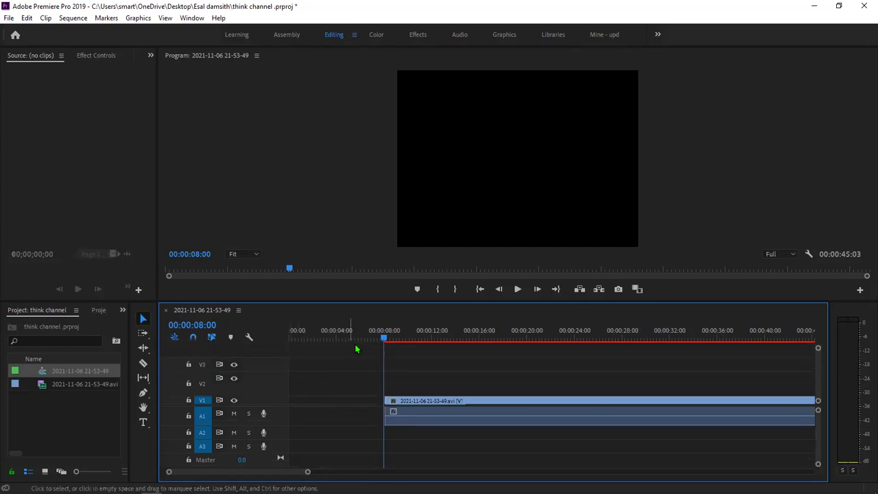
pyautogui.scroll(1, 279, 400)
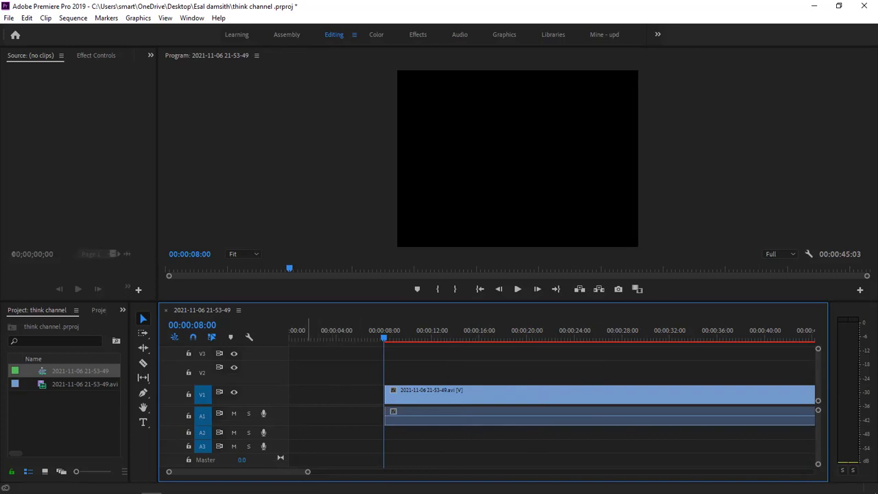
pyautogui.click(90, 486)
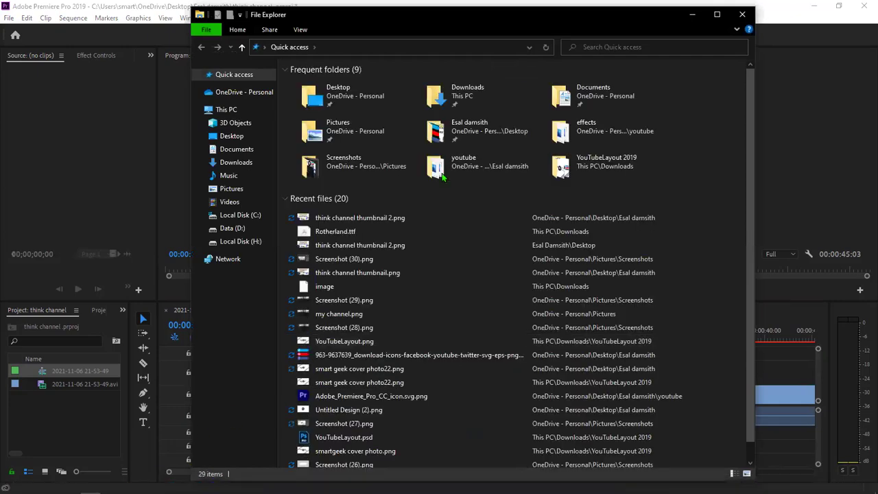
pyautogui.doubleClick(467, 137)
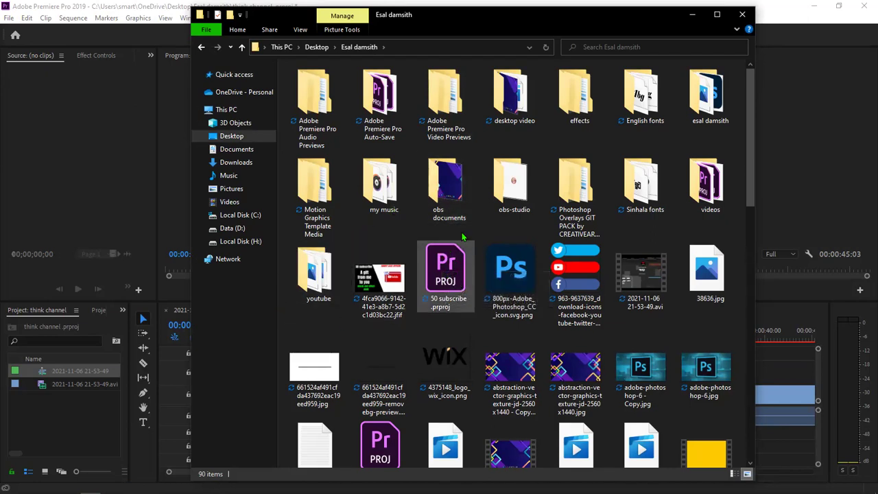
pyautogui.click(144, 197)
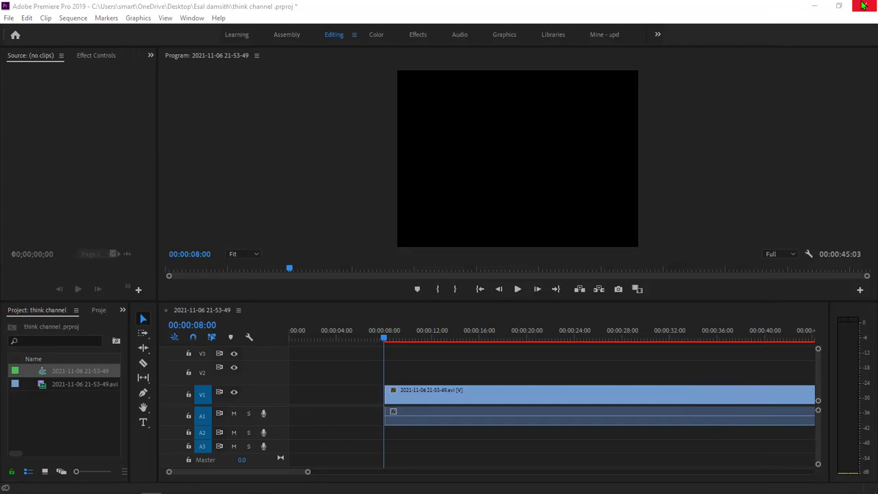
pyautogui.moveTo(398, 493)
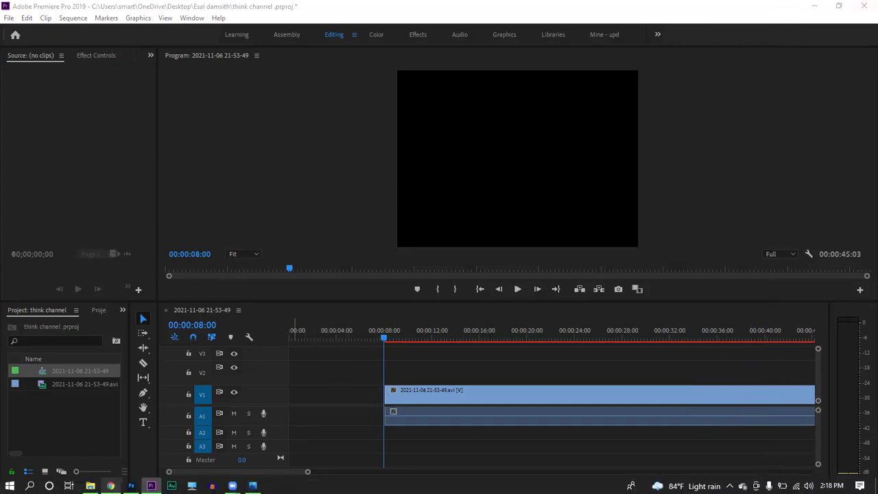
# - Import Intro - 81605.mp4 from the personal folder into the Project panel, then close Explorer
pyautogui.click(90, 486)
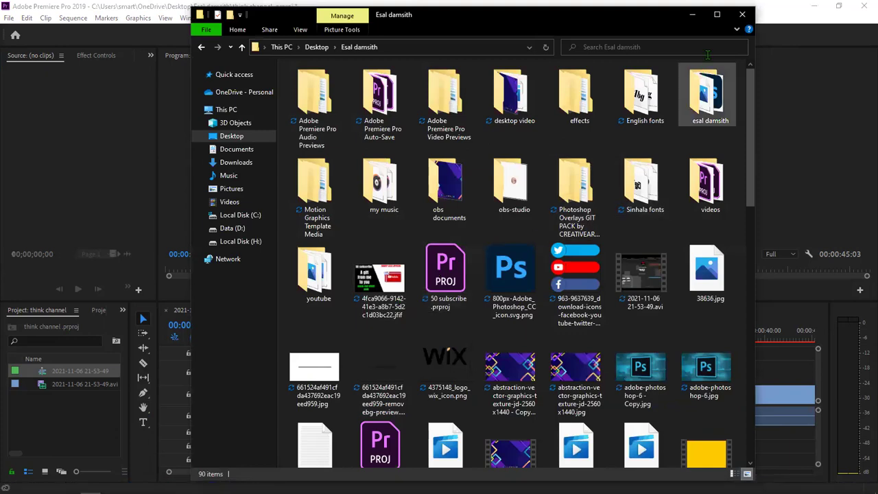
pyautogui.click(742, 14)
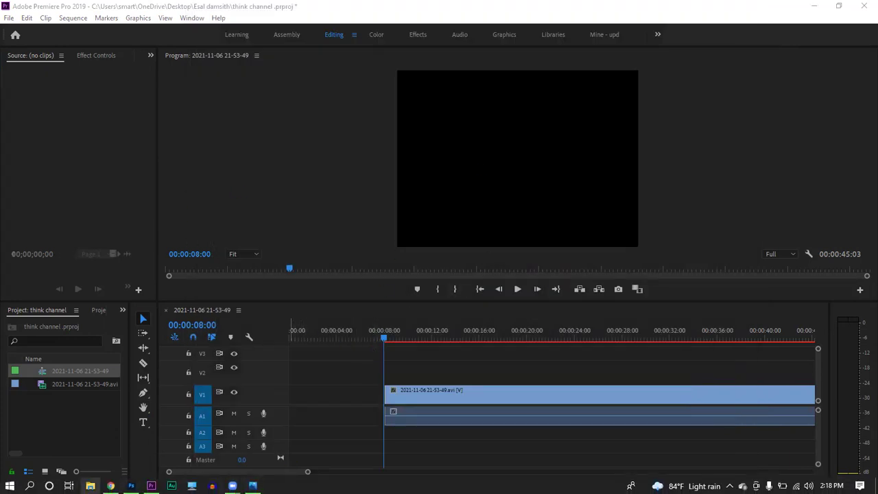
pyautogui.click(90, 486)
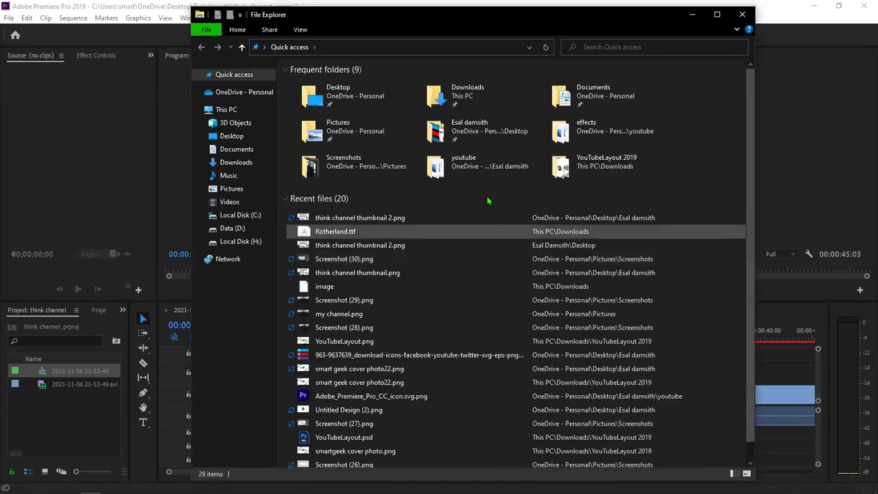
pyautogui.doubleClick(488, 134)
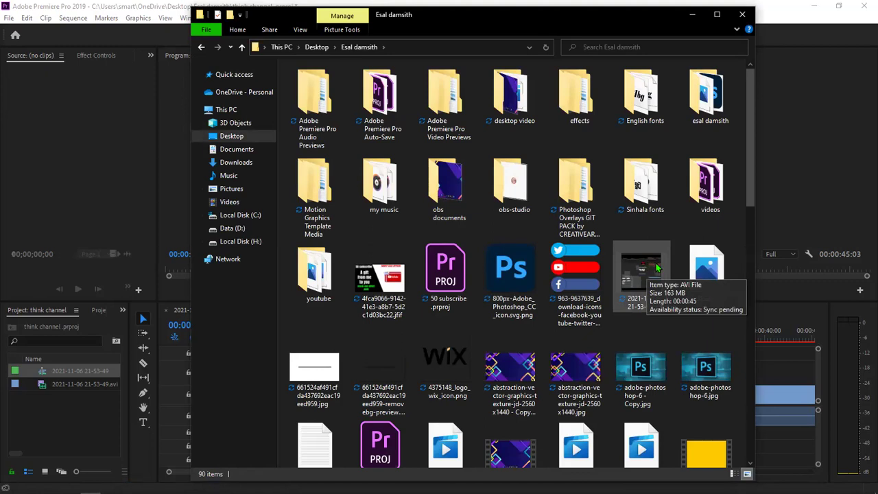
pyautogui.scroll(-10, 542, 286)
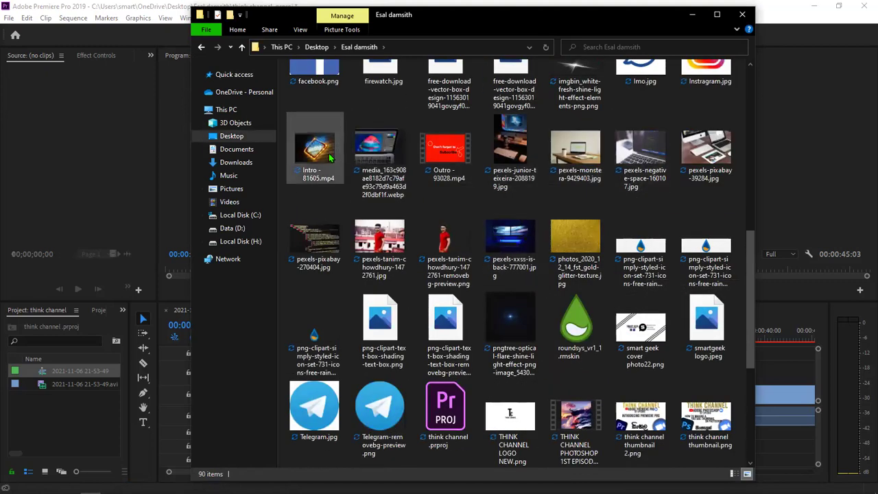
pyautogui.moveTo(329, 157); pyautogui.dragTo(128, 425)
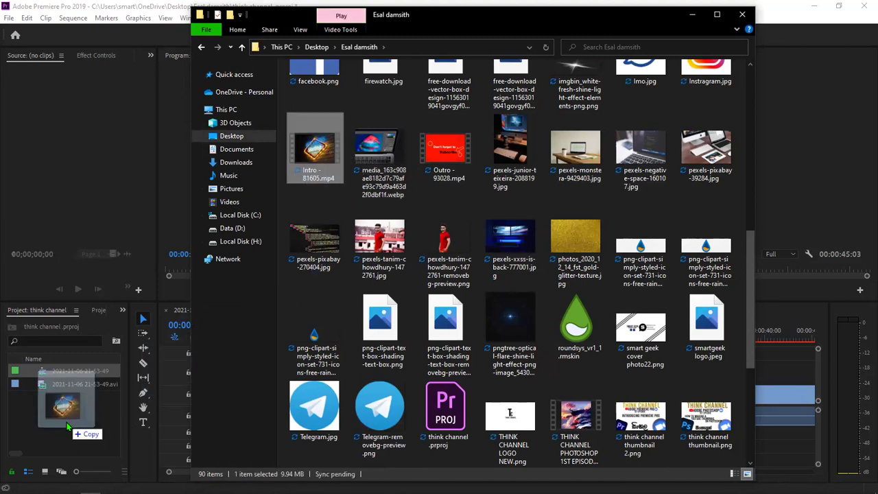
pyautogui.moveTo(67, 425); pyautogui.dragTo(67, 425)
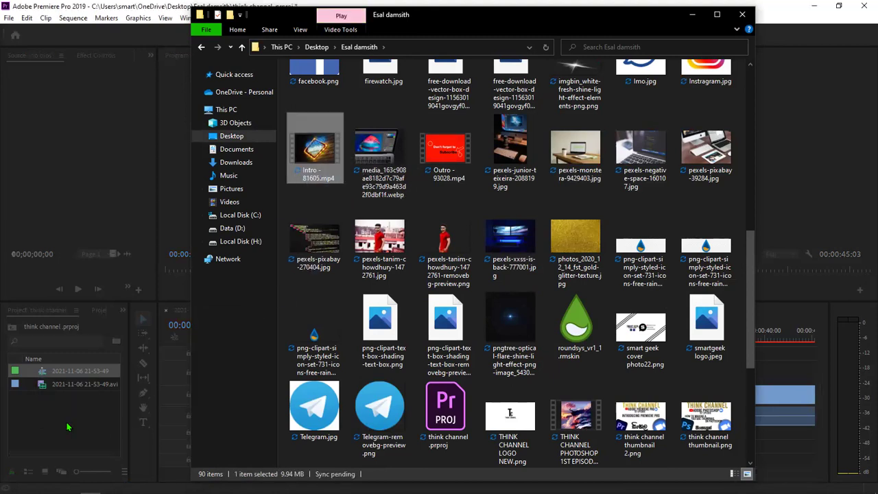
pyautogui.click(743, 14)
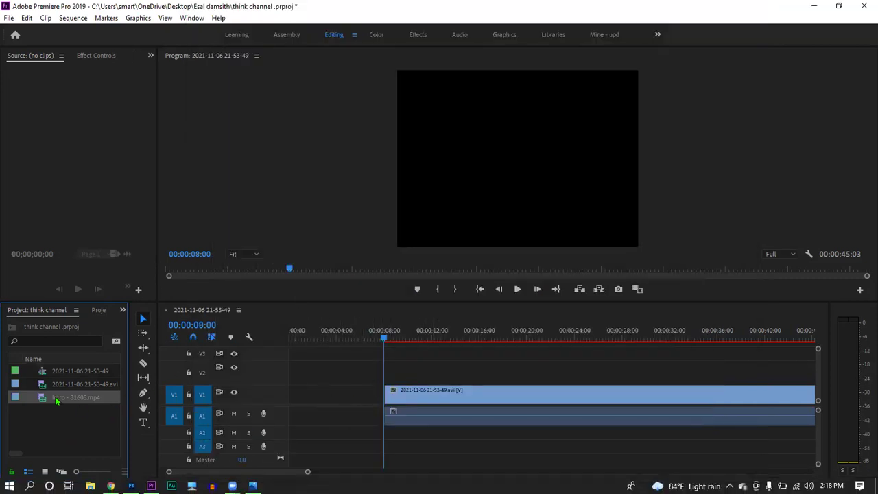
pyautogui.moveTo(57, 402); pyautogui.dragTo(56, 411)
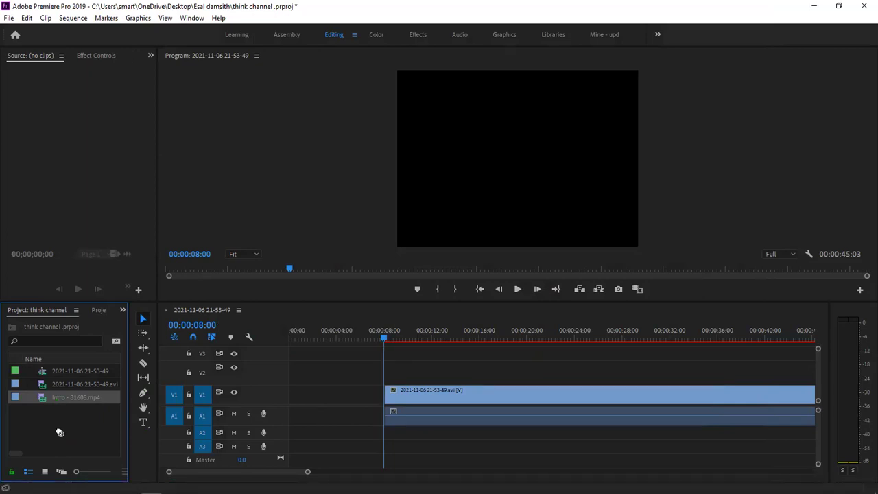
pyautogui.moveTo(99, 436)
pyautogui.mouseDown()
pyautogui.moveTo(301, 416)
pyautogui.moveTo(261, 431)
pyautogui.moveTo(121, 429)
pyautogui.mouseUp()
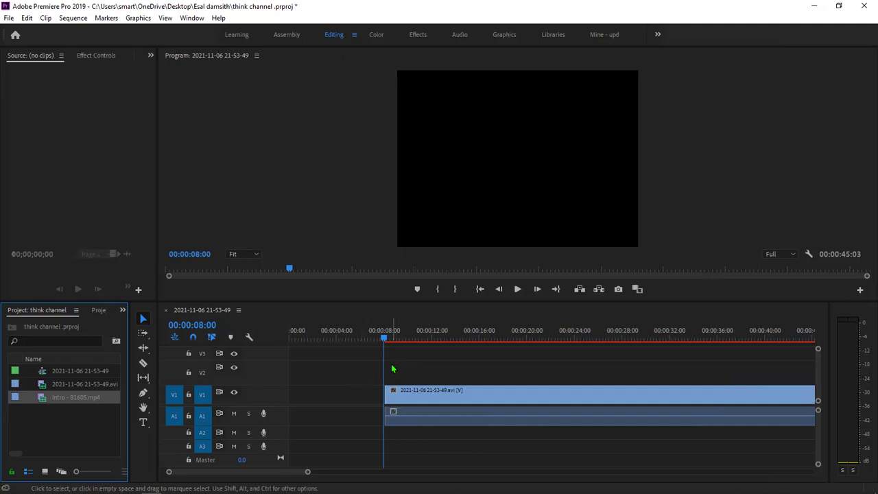
pyautogui.moveTo(392, 369); pyautogui.dragTo(433, 389)
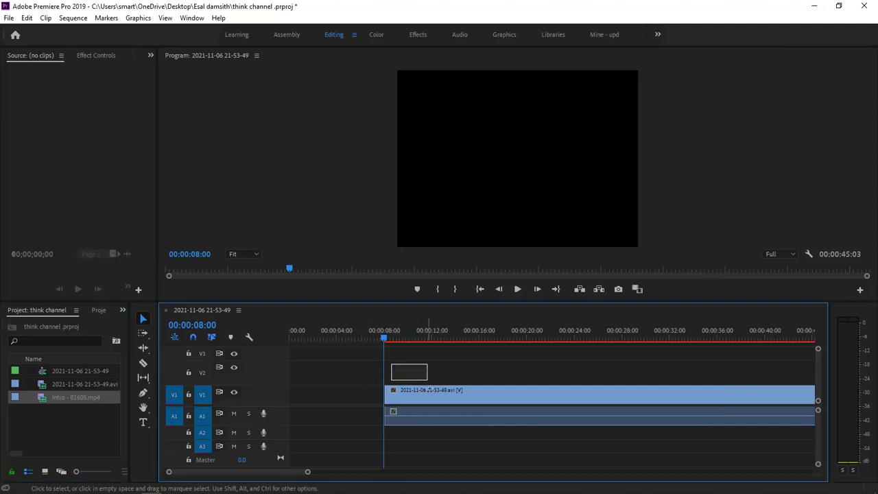
# - Place Intro - 81605.mp4 at 00:00 on V1, with the recording butted against its end
pyautogui.click(396, 374)
pyautogui.click(457, 412)
pyautogui.moveTo(393, 368); pyautogui.dragTo(468, 449)
pyautogui.moveTo(426, 402)
pyautogui.mouseDown()
pyautogui.moveTo(514, 395)
pyautogui.moveTo(481, 411)
pyautogui.moveTo(595, 412)
pyautogui.mouseUp()
pyautogui.moveTo(53, 401)
pyautogui.mouseDown()
pyautogui.moveTo(302, 412)
pyautogui.moveTo(292, 412)
pyautogui.mouseUp()
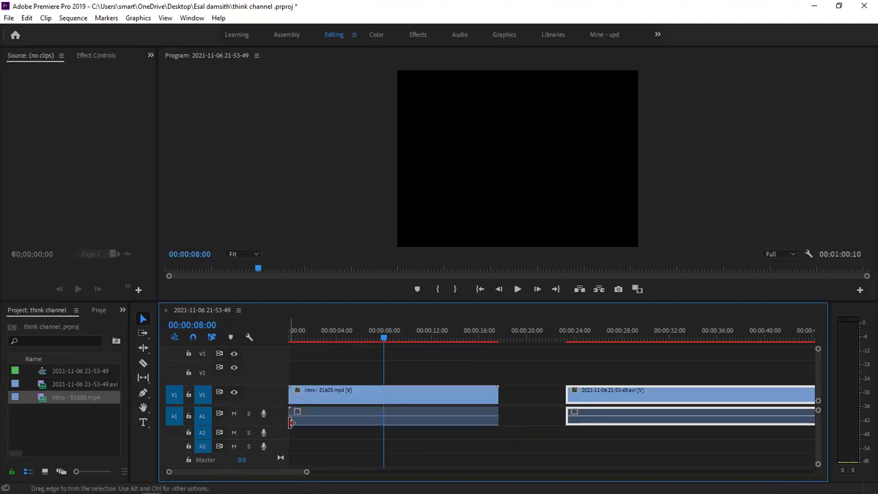
pyautogui.moveTo(601, 398); pyautogui.dragTo(534, 399)
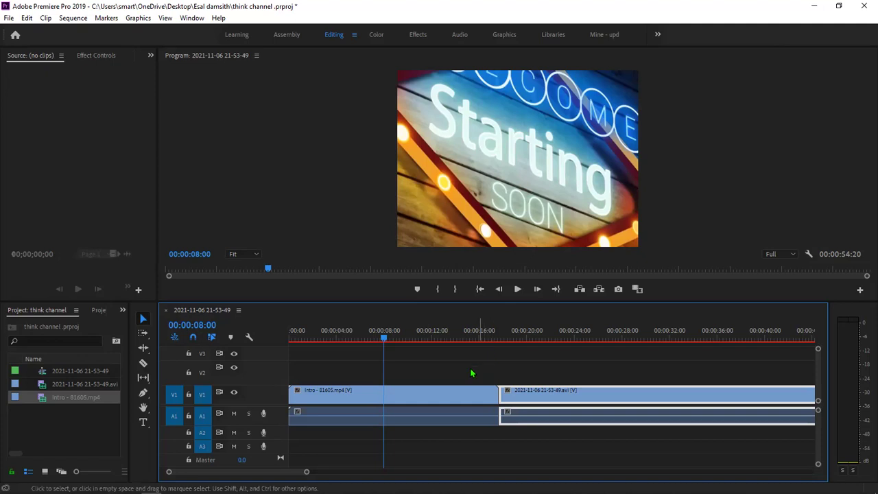
# - Play the sequence from around 10–12 seconds to preview the intro and the cut
pyautogui.moveTo(383, 338)
pyautogui.mouseDown()
pyautogui.moveTo(408, 339)
pyautogui.moveTo(422, 354)
pyautogui.mouseUp()
pyautogui.press('space')
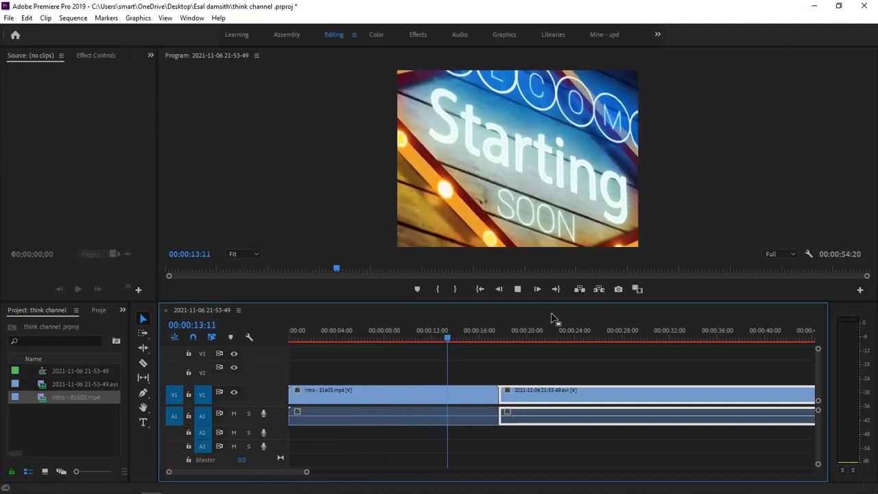
pyautogui.press('space')
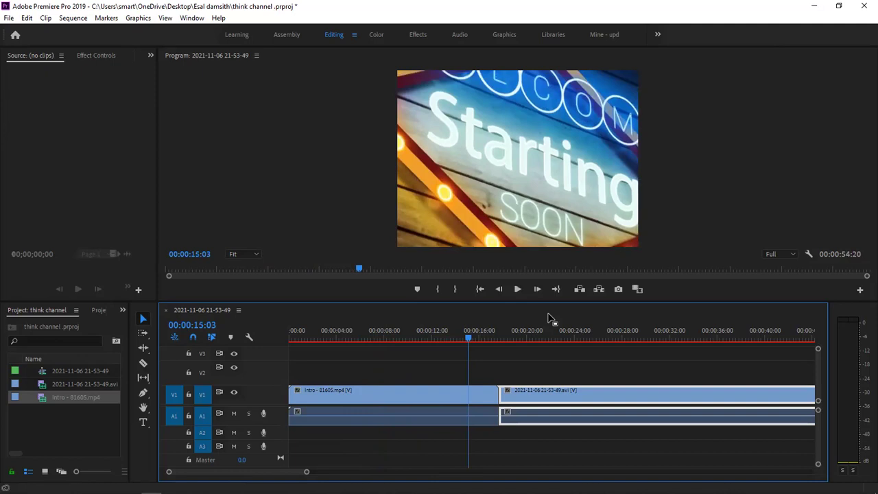
pyautogui.moveTo(468, 343); pyautogui.dragTo(290, 341)
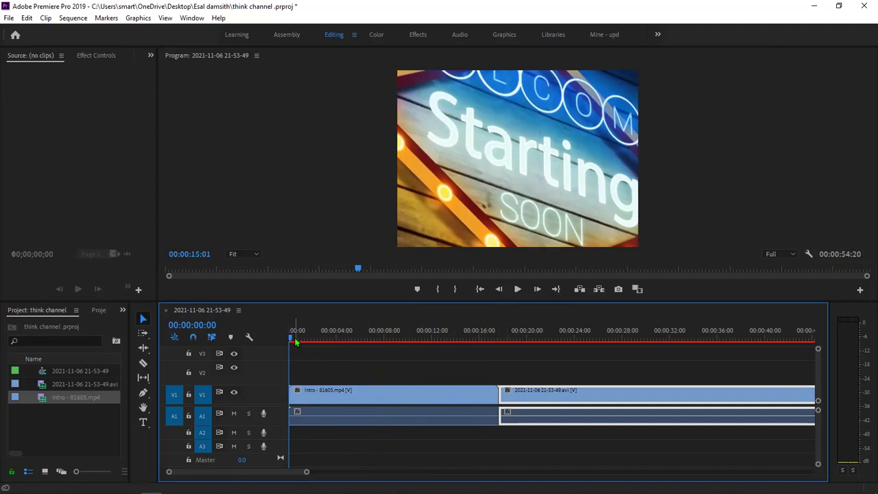
pyautogui.moveTo(291, 341); pyautogui.dragTo(439, 343)
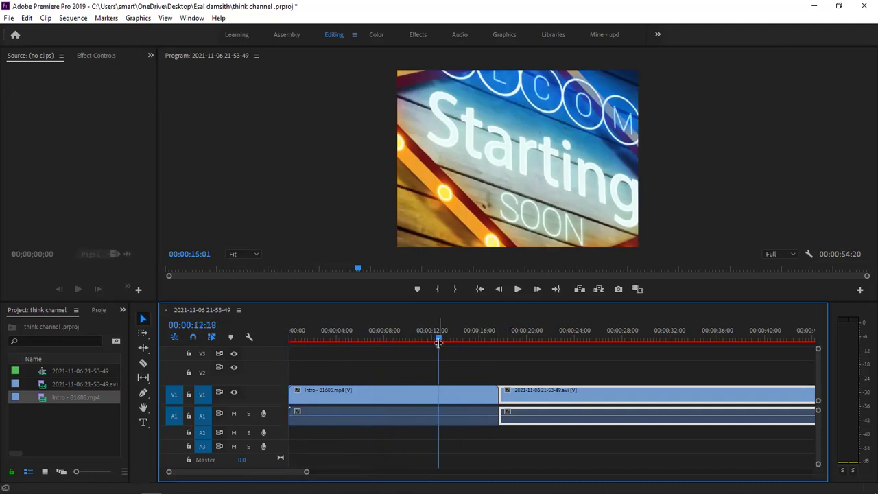
pyautogui.click(520, 295)
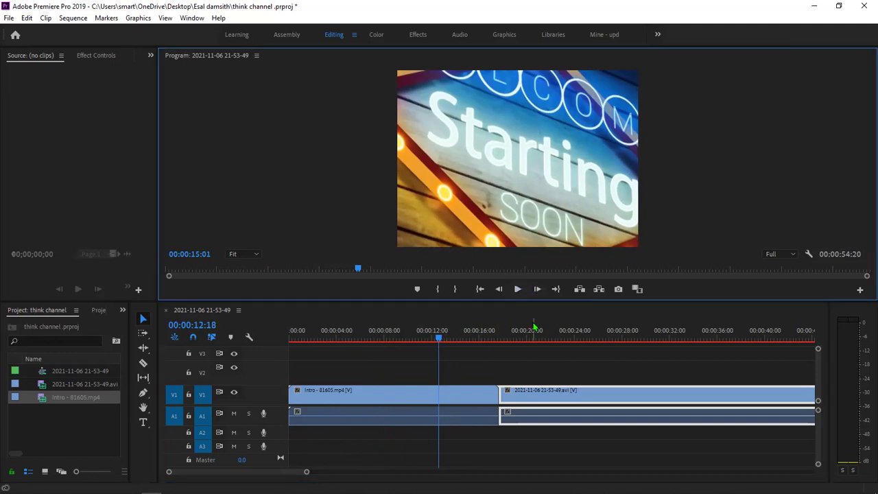
pyautogui.click(518, 290)
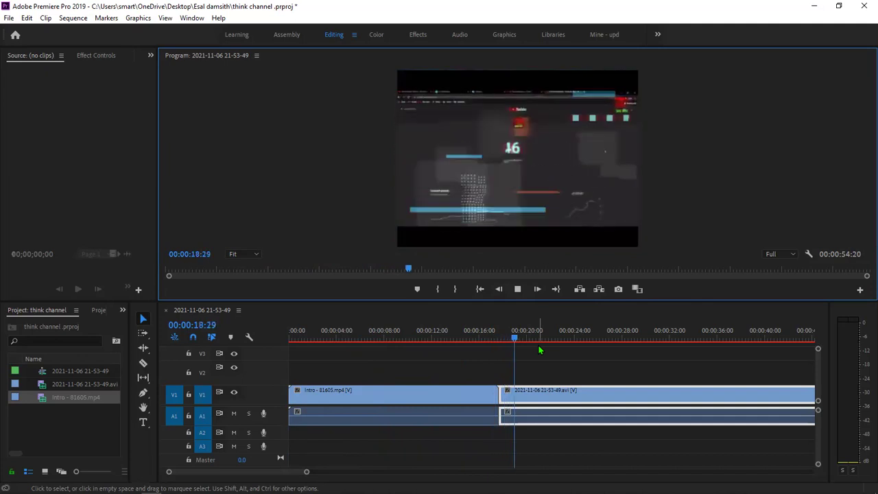
pyautogui.press('space')
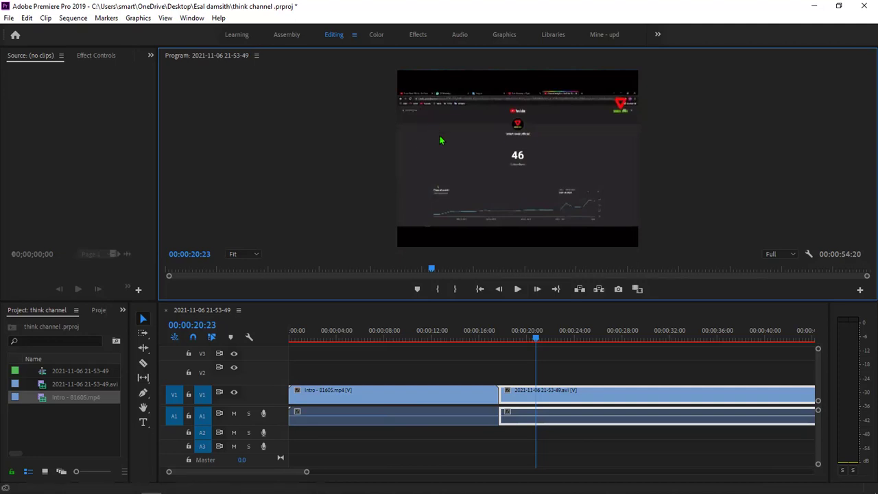
# - Replay from just before the cut into the recording, then open File Explorer at Quick access
pyautogui.press('space')
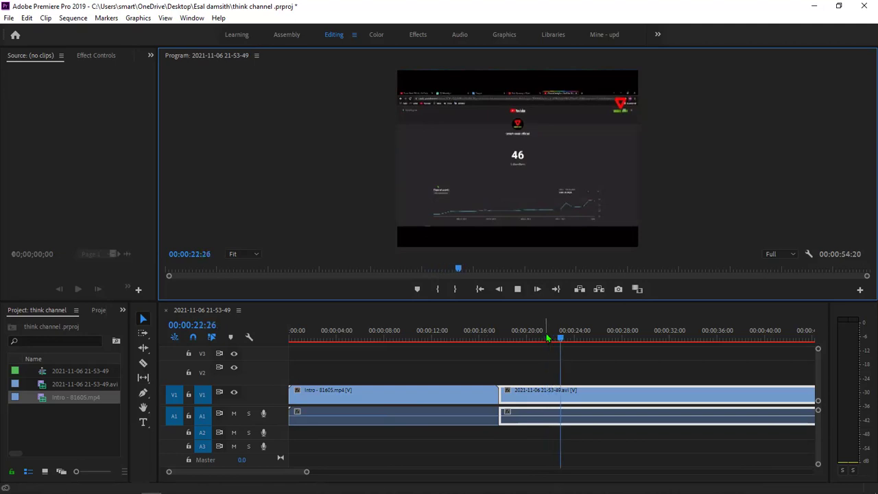
pyautogui.click(579, 340)
pyautogui.moveTo(579, 339); pyautogui.dragTo(501, 357)
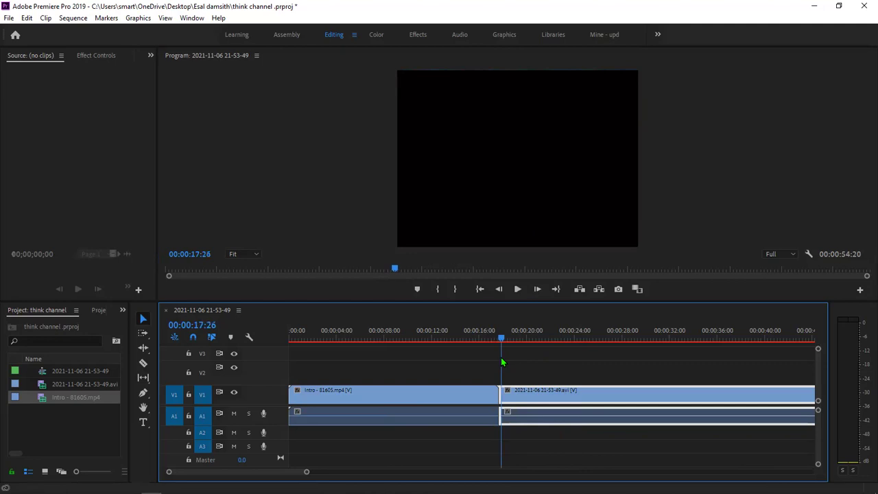
pyautogui.press('space')
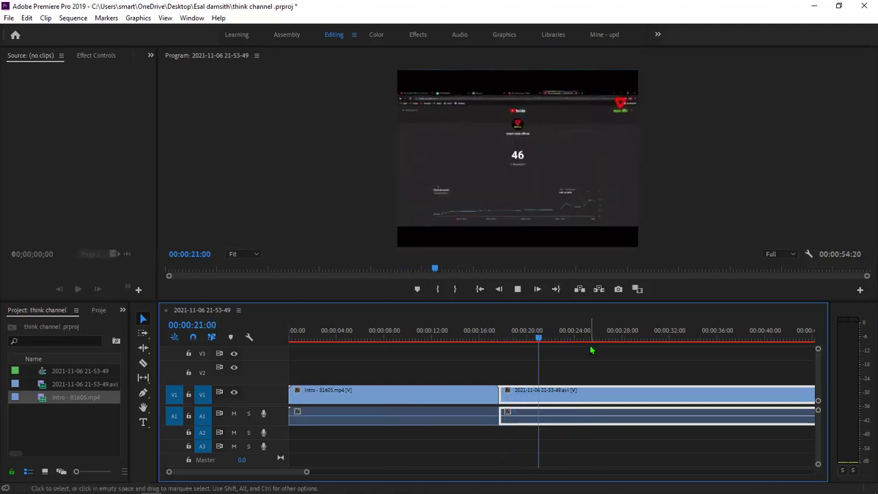
pyautogui.press('space')
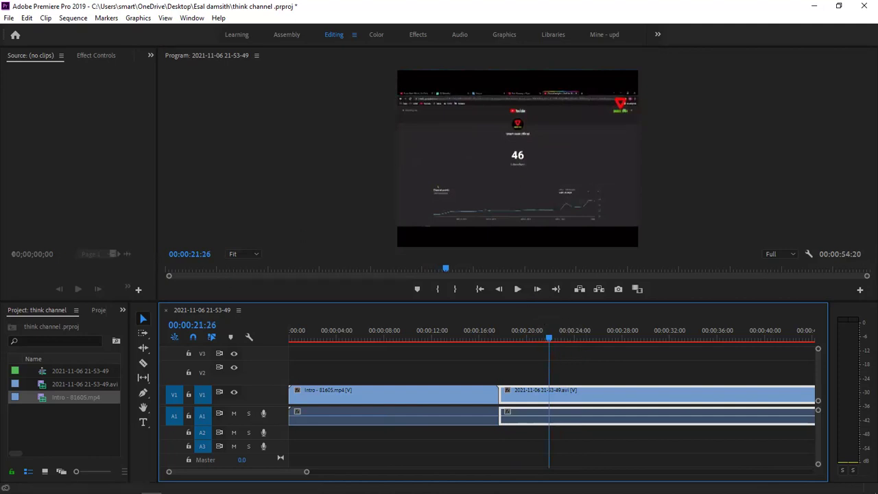
pyautogui.moveTo(90, 488)
pyautogui.click(90, 486)
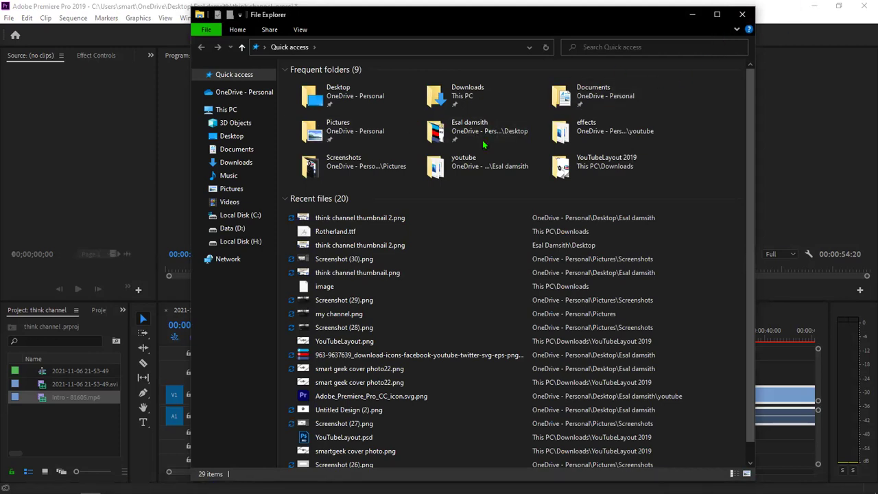
# - Close the File Explorer window to return to the Premiere timeline
pyautogui.click(743, 15)
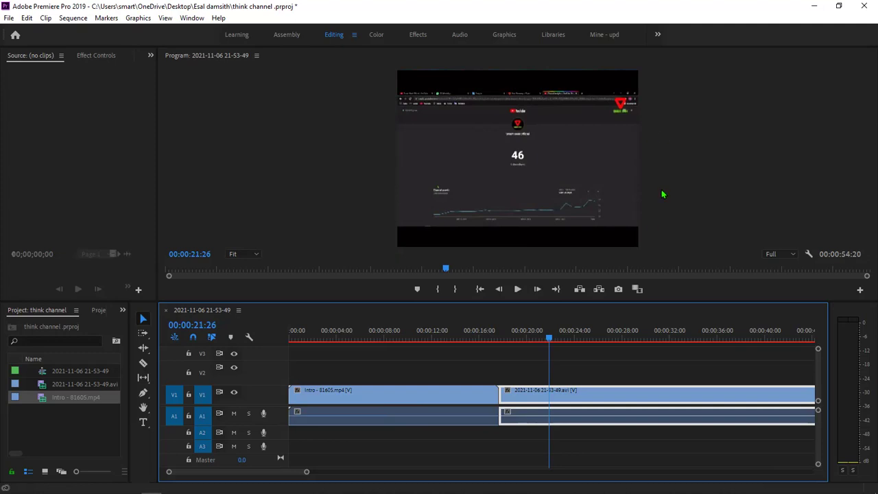
pyautogui.click(513, 338)
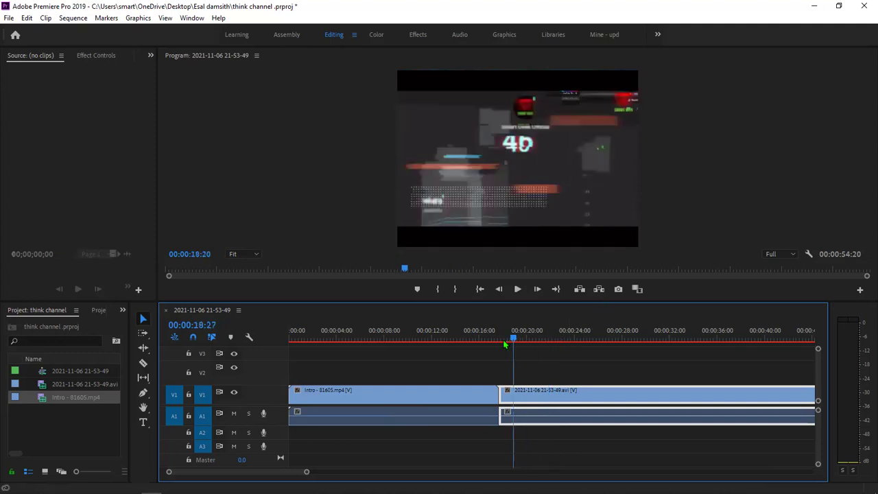
pyautogui.moveTo(504, 340); pyautogui.dragTo(499, 341)
pyautogui.press('space')
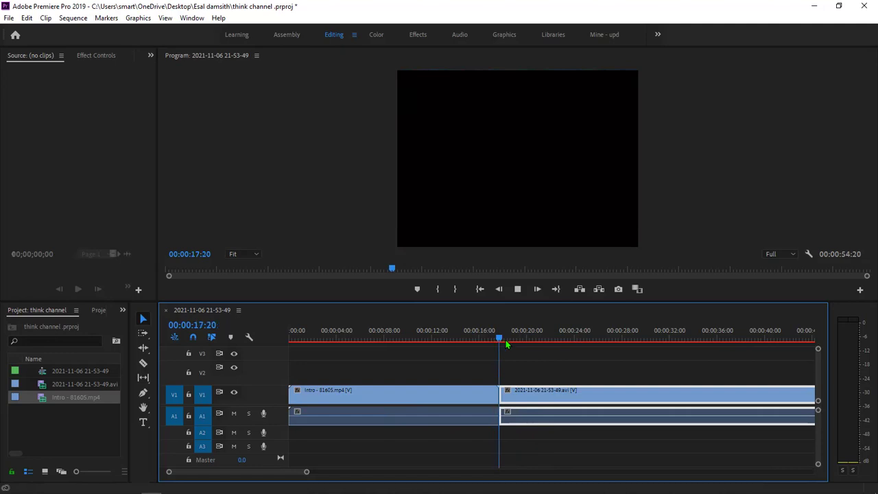
pyautogui.press('space')
pyautogui.click(511, 343)
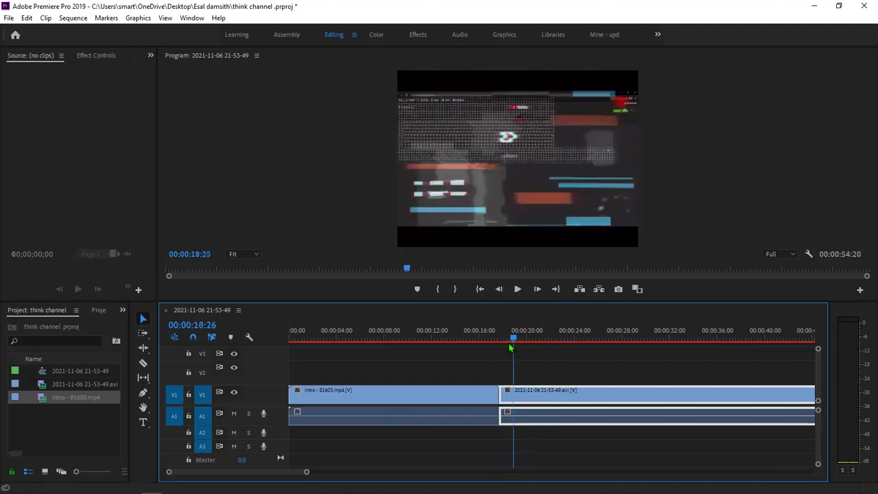
pyautogui.moveTo(511, 343); pyautogui.dragTo(499, 343)
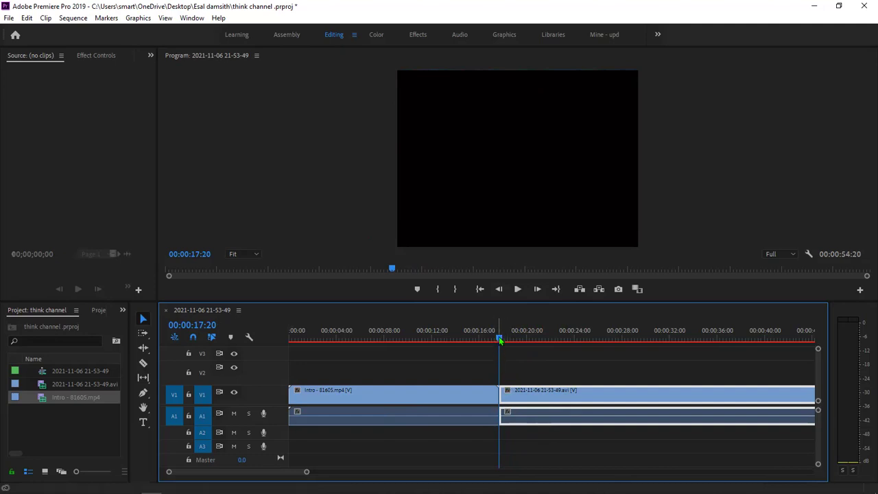
pyautogui.moveTo(343, 364); pyautogui.dragTo(400, 473)
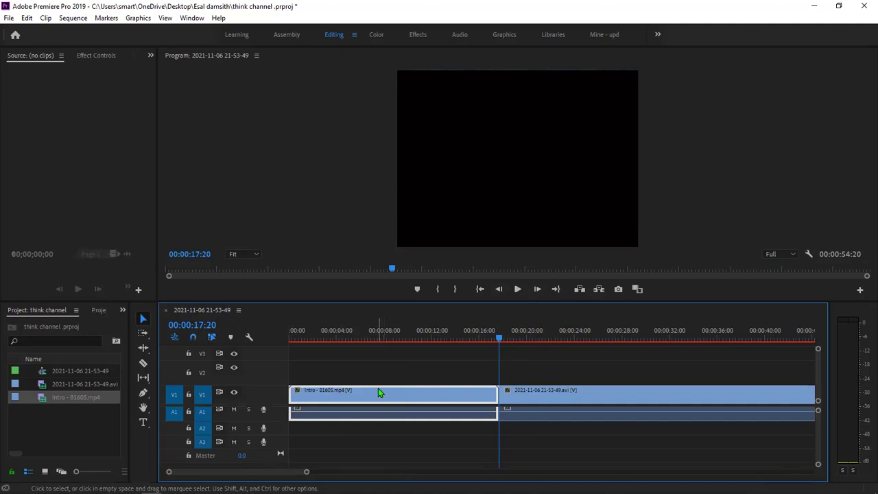
# - Delete Intro - 81605.mp4 from V1, leaving a gap before the recording at 00:00:17:20
pyautogui.click(370, 357)
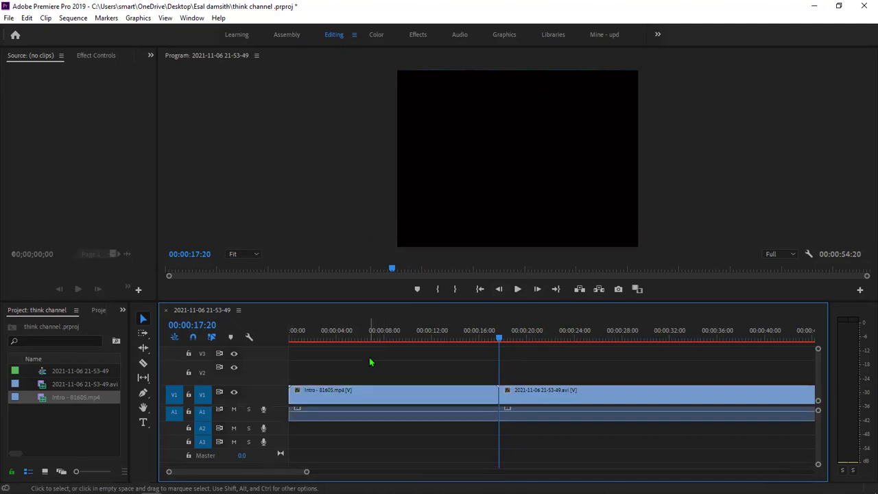
pyautogui.click(365, 400)
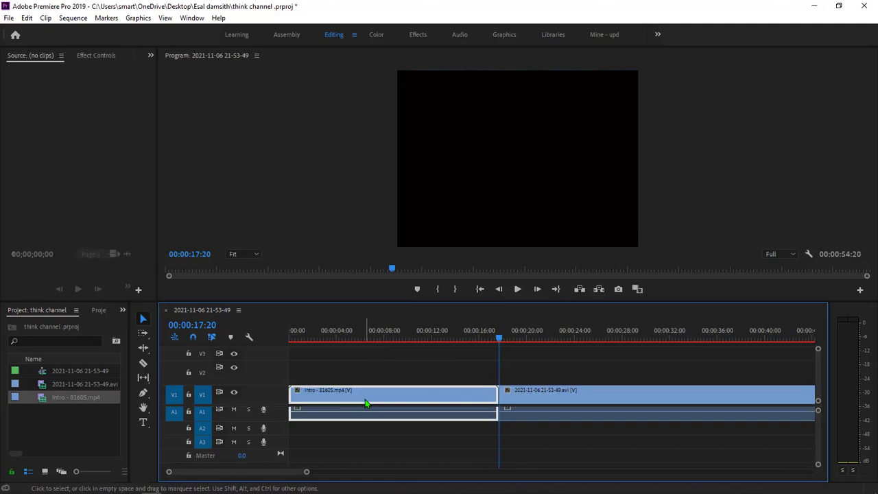
pyautogui.press('Delete')
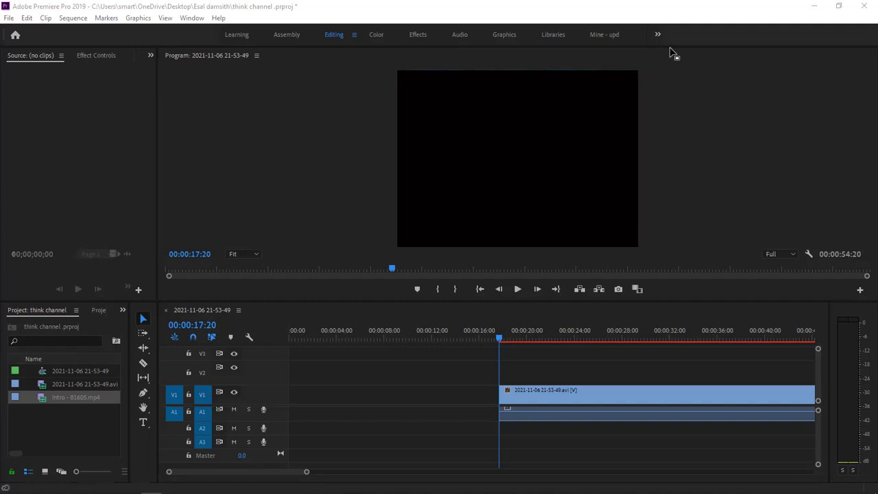
pyautogui.click(632, 60)
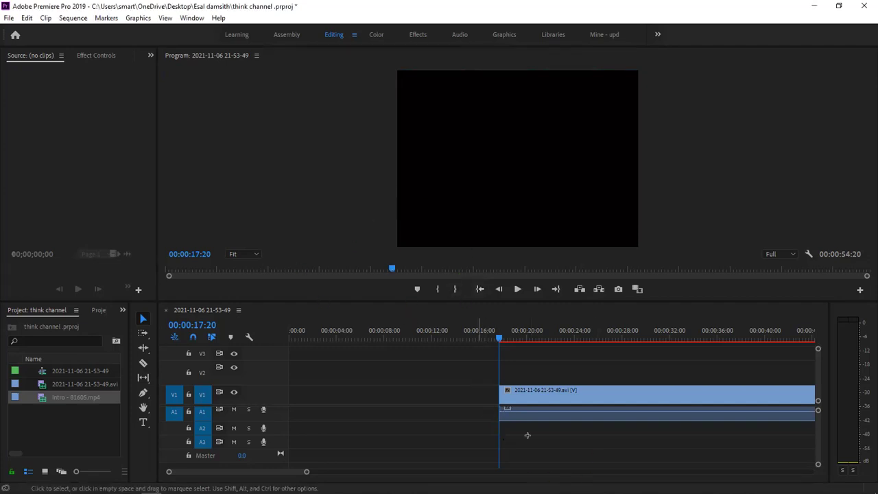
# - Move the recording to start around 00:00:04:25, park the playhead there, and open File Explorer
pyautogui.moveTo(531, 400); pyautogui.dragTo(386, 400)
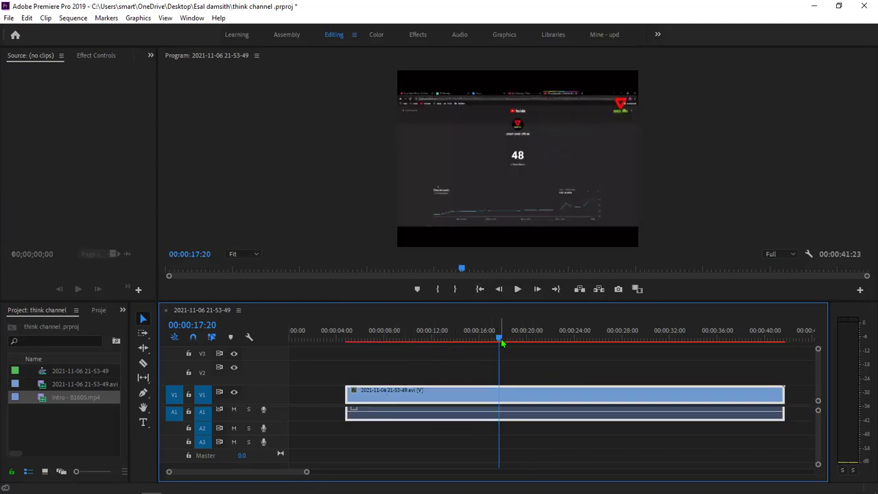
pyautogui.moveTo(498, 341)
pyautogui.mouseDown()
pyautogui.moveTo(348, 341)
pyautogui.moveTo(342, 348)
pyautogui.mouseUp()
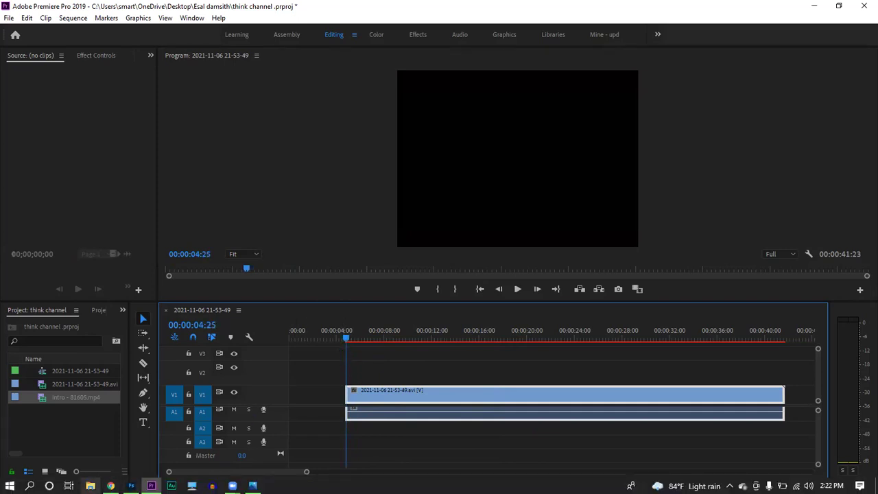
pyautogui.click(90, 486)
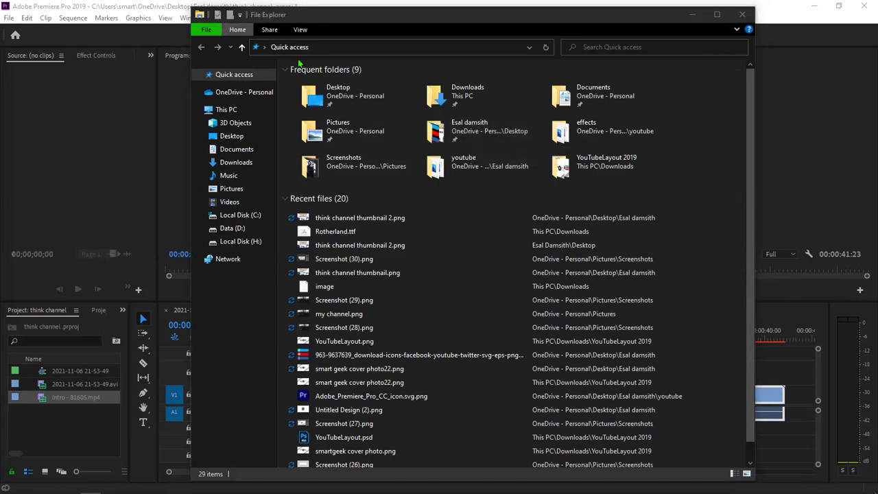
# - Look through the youtube and green screen folders, then open the personal Desktop folder from Quick access
pyautogui.doubleClick(485, 160)
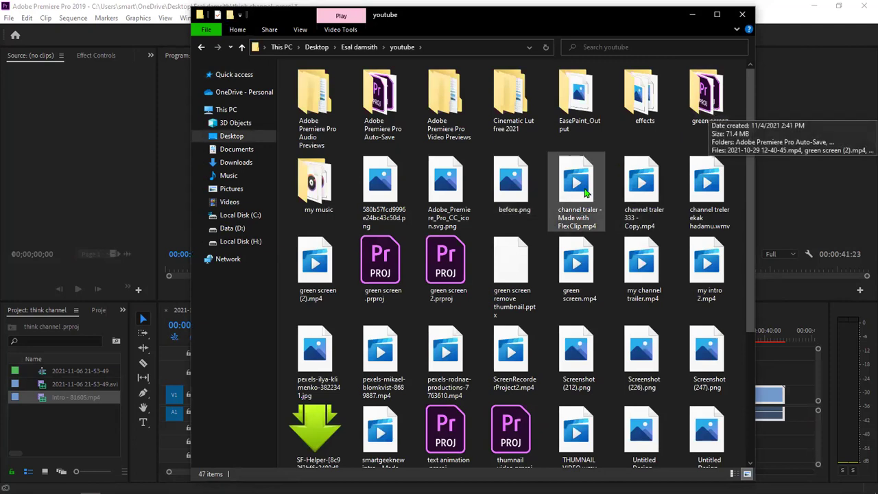
pyautogui.scroll(-3, 585, 192)
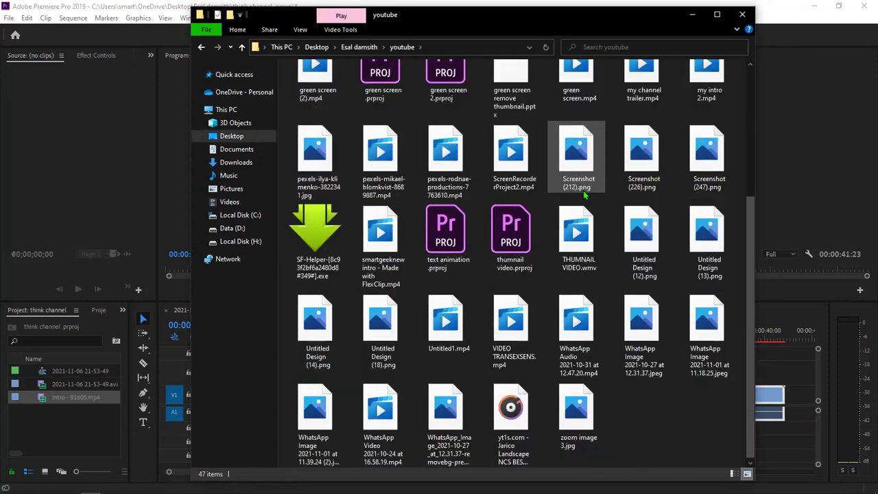
pyautogui.scroll(4, 479, 310)
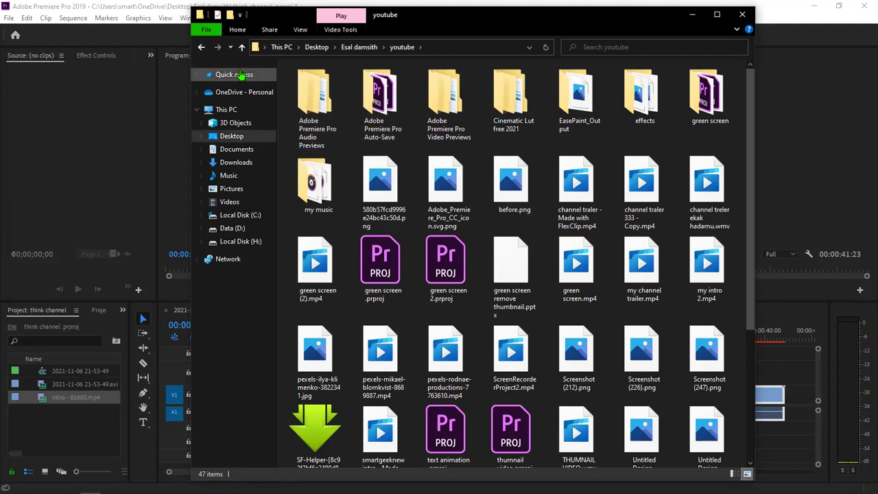
pyautogui.doubleClick(712, 115)
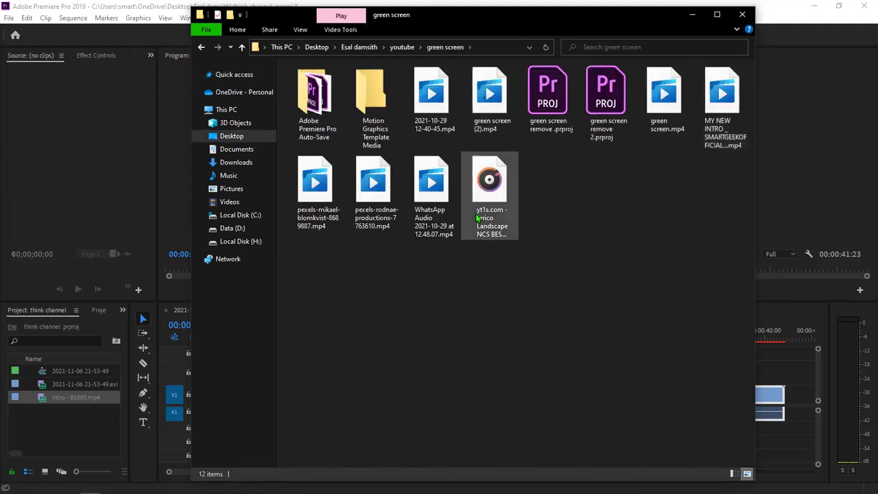
pyautogui.click(200, 48)
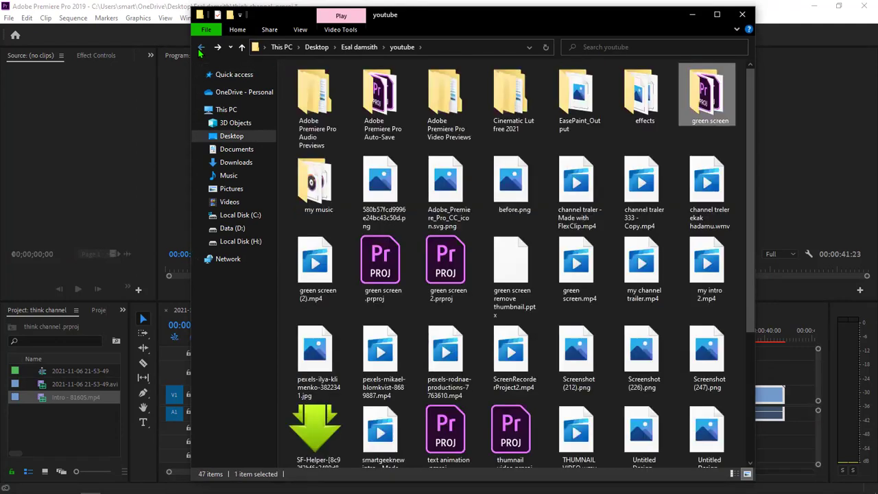
pyautogui.click(200, 49)
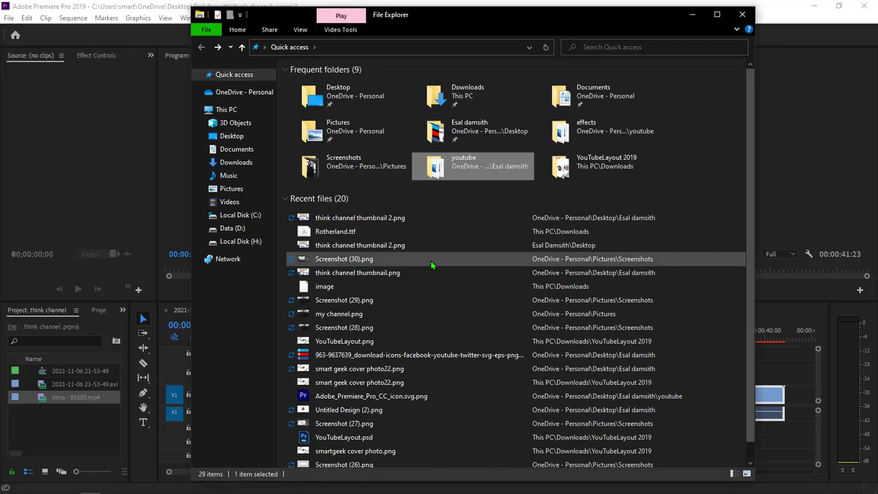
pyautogui.doubleClick(440, 137)
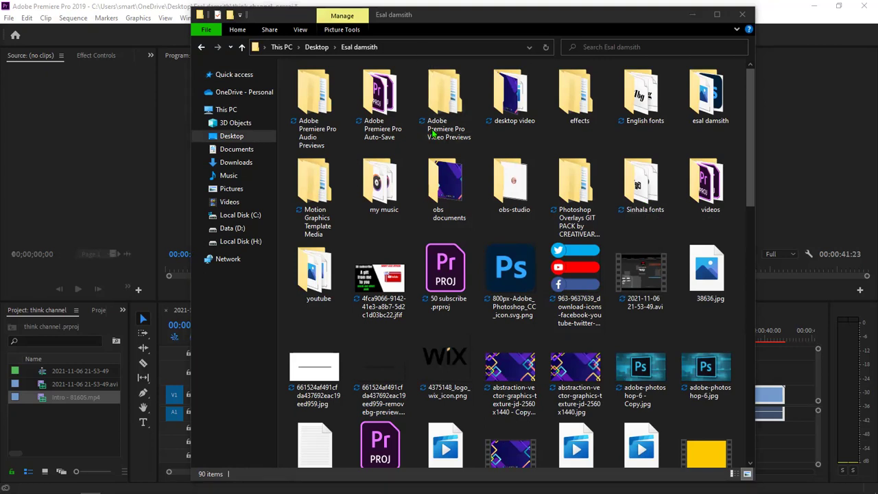
# - Save 1.mp4 into Videos > Captures, accepting Videos instead of System32
pyautogui.click(618, 357)
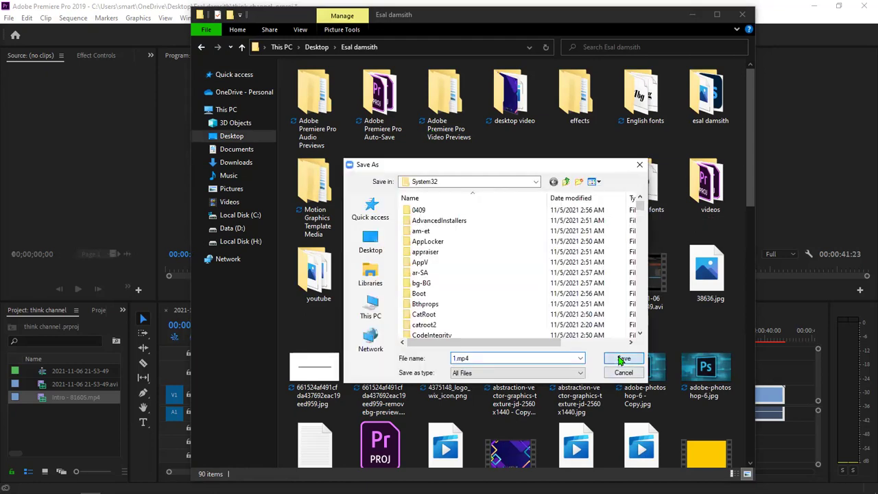
pyautogui.click(468, 269)
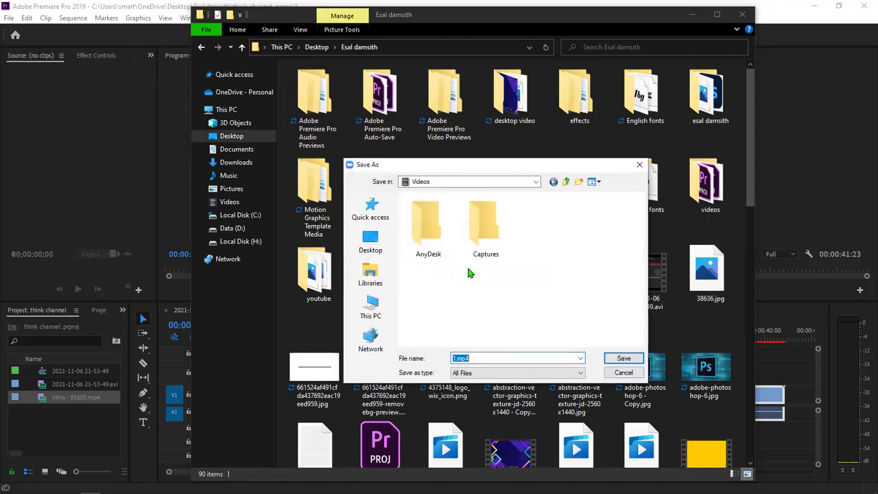
pyautogui.click(491, 247)
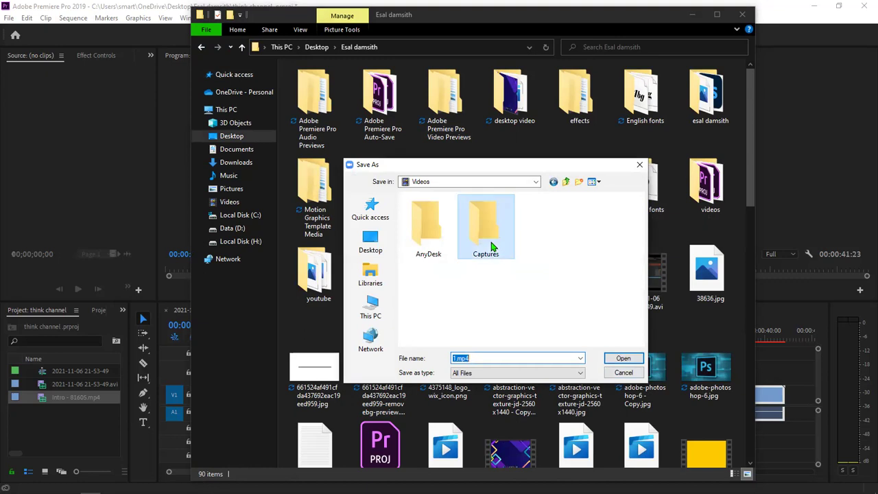
pyautogui.click(489, 270)
pyautogui.click(627, 361)
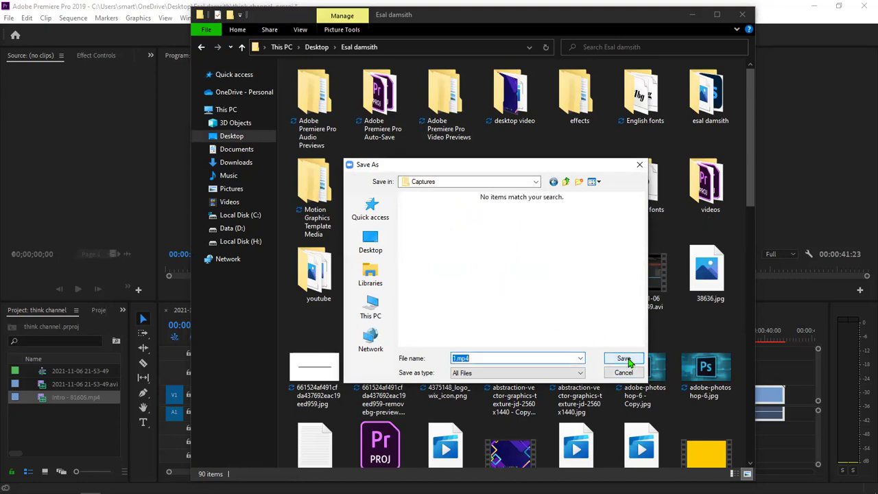
pyautogui.click(626, 360)
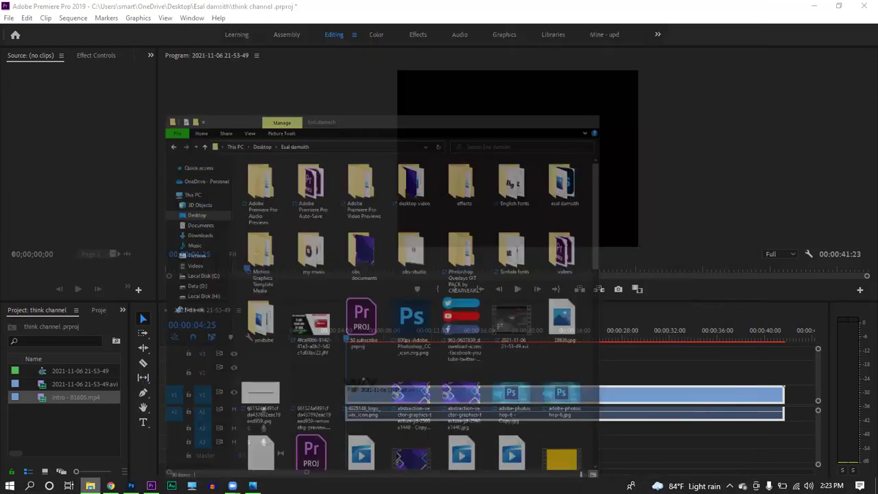
# - Browse Explorer's Pictures and 3D Objects folders to get 1.mp4 into the project, then close Explorer
pyautogui.click(90, 486)
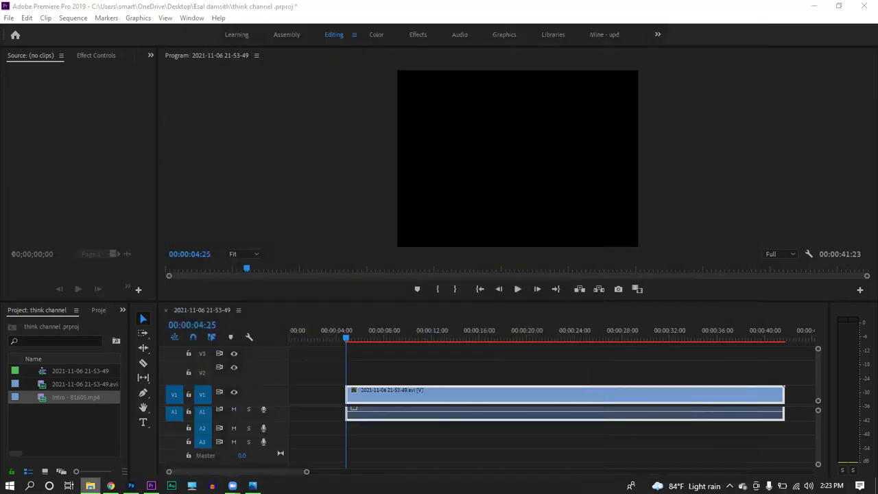
pyautogui.click(90, 486)
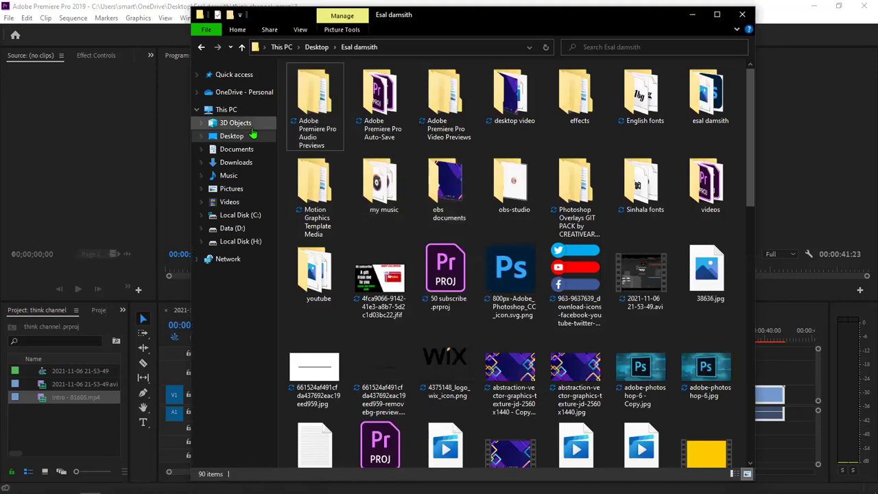
pyautogui.click(233, 189)
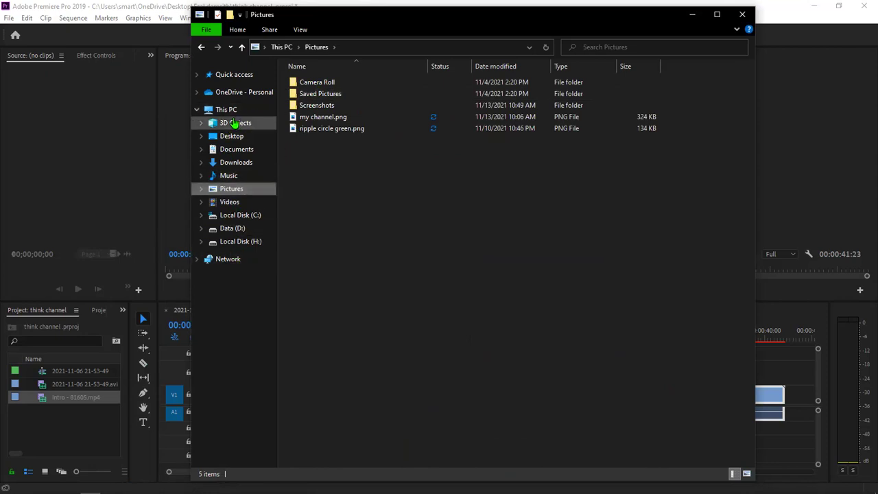
pyautogui.click(235, 125)
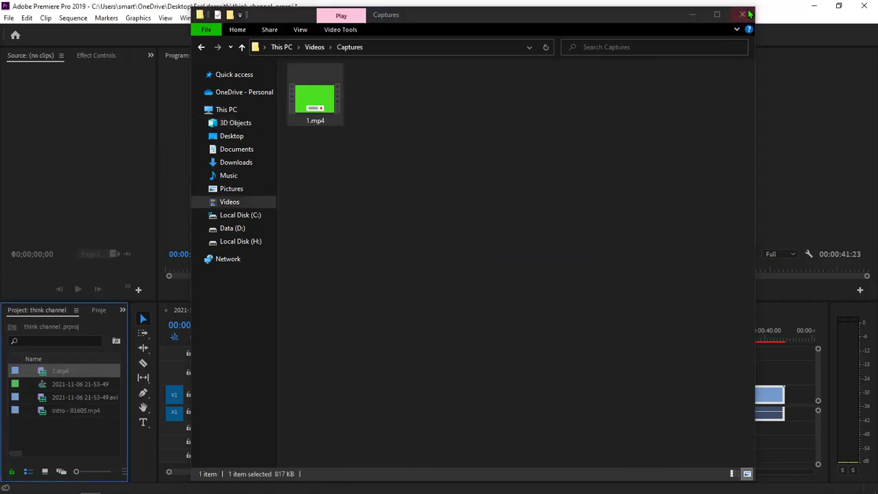
pyautogui.click(743, 14)
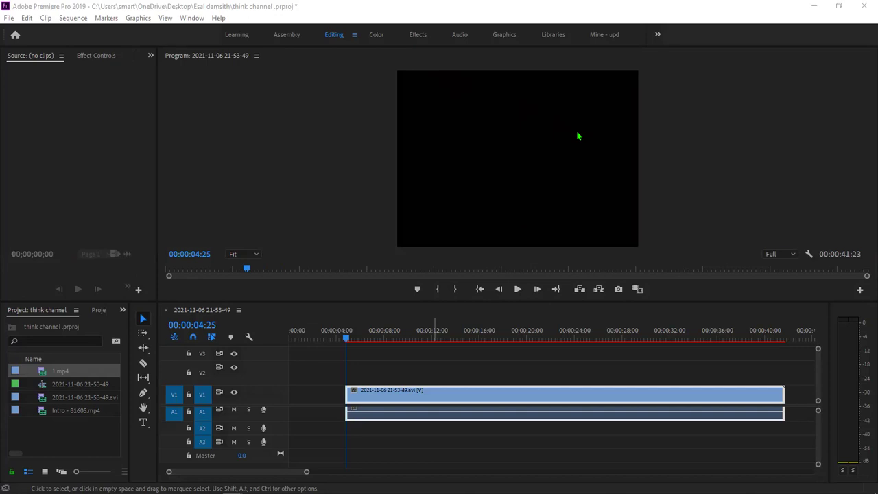
# - Shift the V1 screen recording about 1:17 earlier and set the playhead near 00:00:01:23
pyautogui.hscroll(2, 619, 401)
pyautogui.hscroll(1, 619, 402)
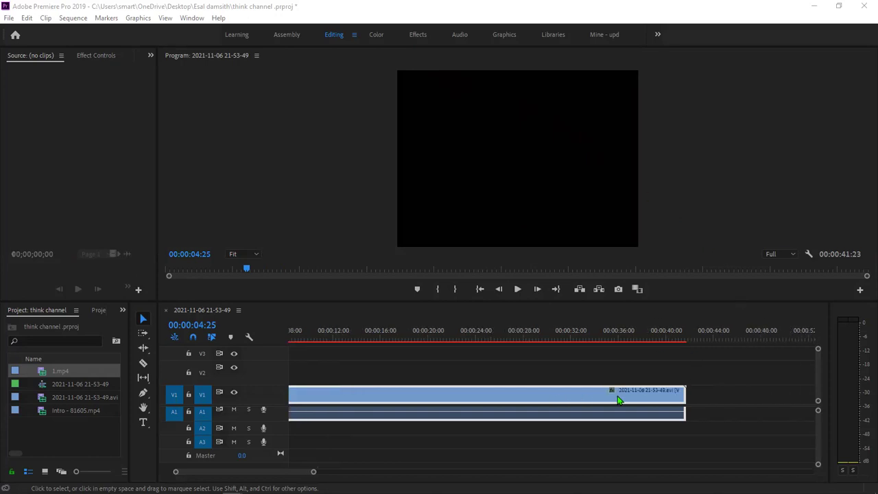
pyautogui.hscroll(2, 618, 400)
pyautogui.hscroll(3, 618, 400)
pyautogui.hscroll(1, 617, 400)
pyautogui.hscroll(4, 618, 400)
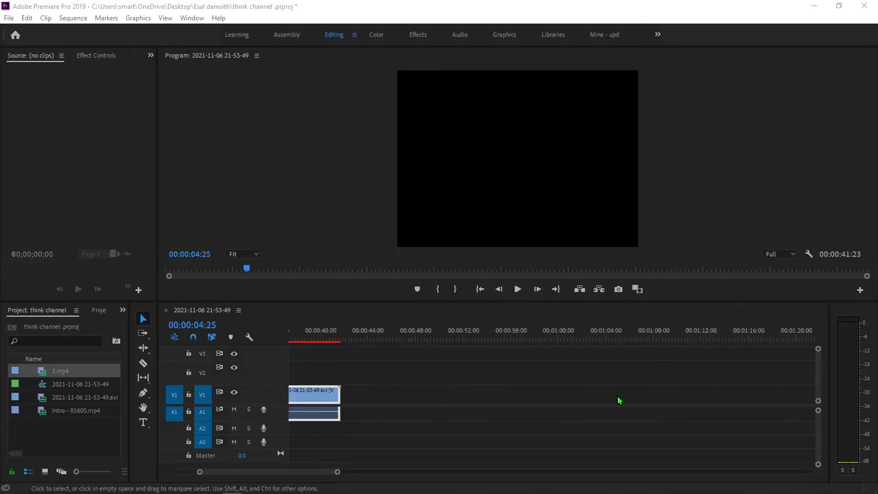
pyautogui.hscroll(2, 618, 395)
pyautogui.hscroll(-2, 617, 396)
pyautogui.hscroll(-5, 617, 396)
pyautogui.hscroll(-3, 617, 396)
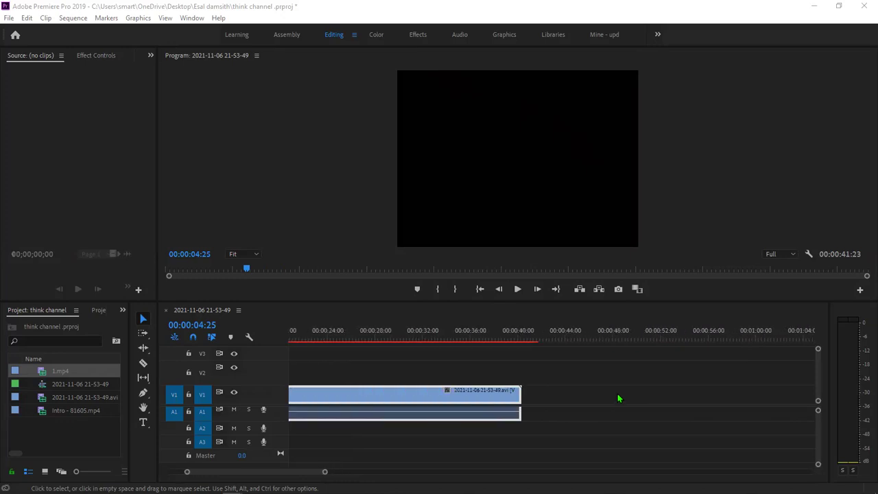
pyautogui.hscroll(-3, 618, 396)
pyautogui.hscroll(-2, 618, 396)
pyautogui.hscroll(-1, 460, 346)
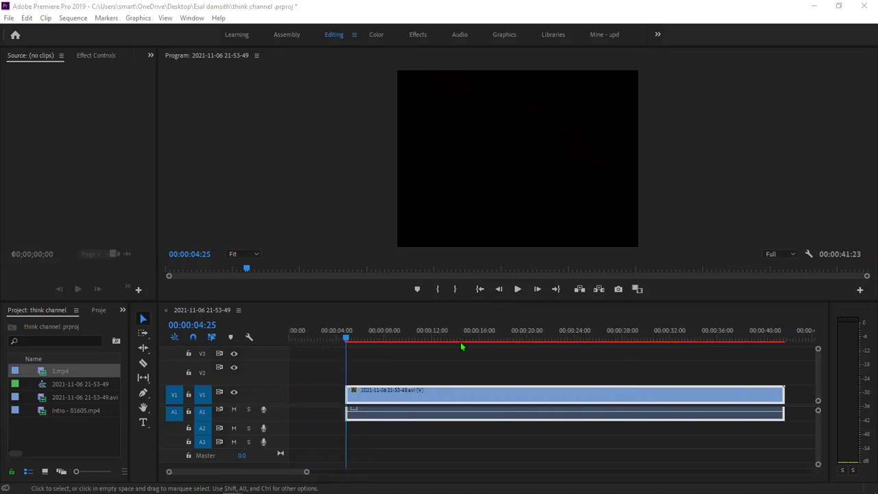
pyautogui.moveTo(395, 401); pyautogui.dragTo(367, 403)
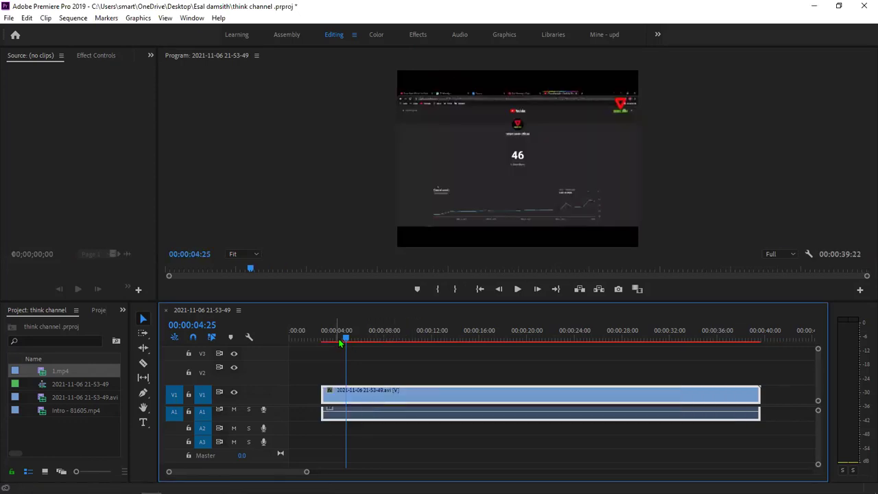
pyautogui.moveTo(316, 337)
pyautogui.mouseDown()
pyautogui.moveTo(338, 360)
pyautogui.moveTo(324, 362)
pyautogui.mouseUp()
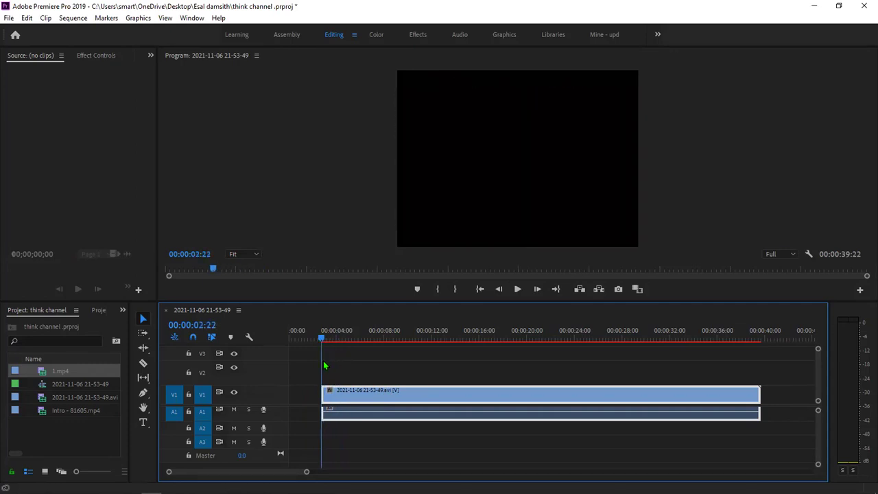
# - Preview the shifted clip, then drag 1.mp4 into the sequence near 00:00:08:17
pyautogui.click(518, 289)
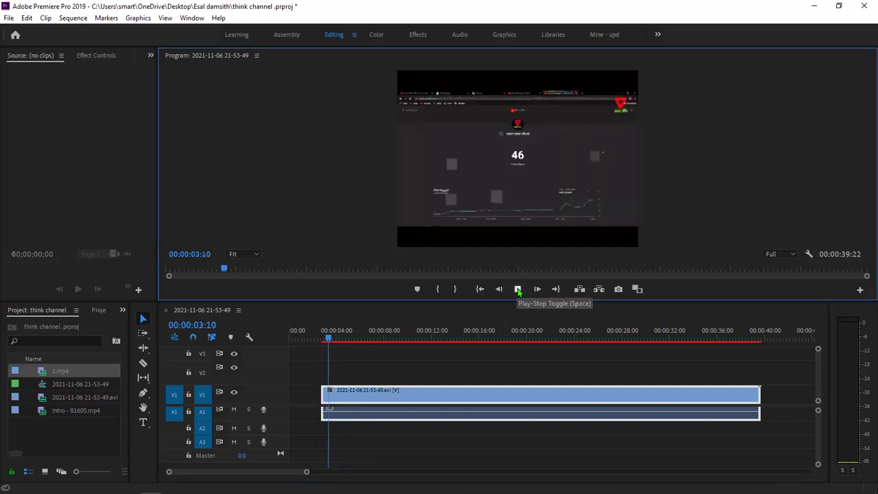
pyautogui.press('space')
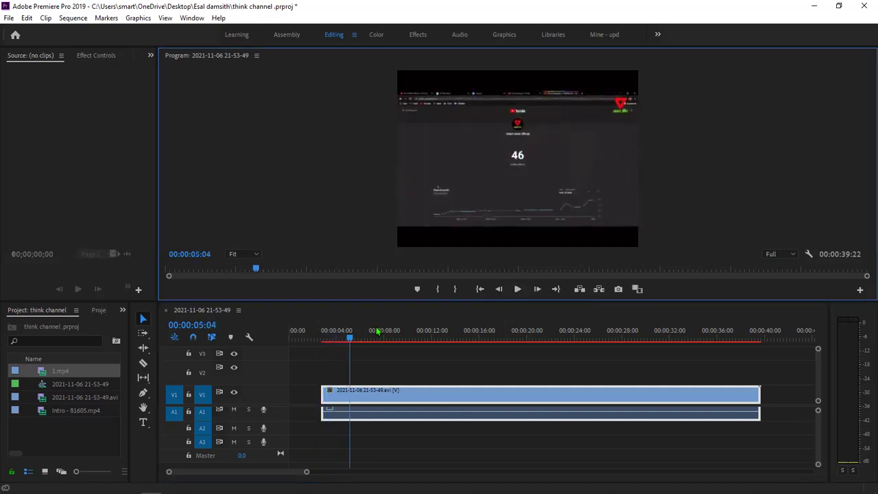
pyautogui.moveTo(349, 338)
pyautogui.mouseDown()
pyautogui.moveTo(350, 351)
pyautogui.moveTo(382, 345)
pyautogui.mouseUp()
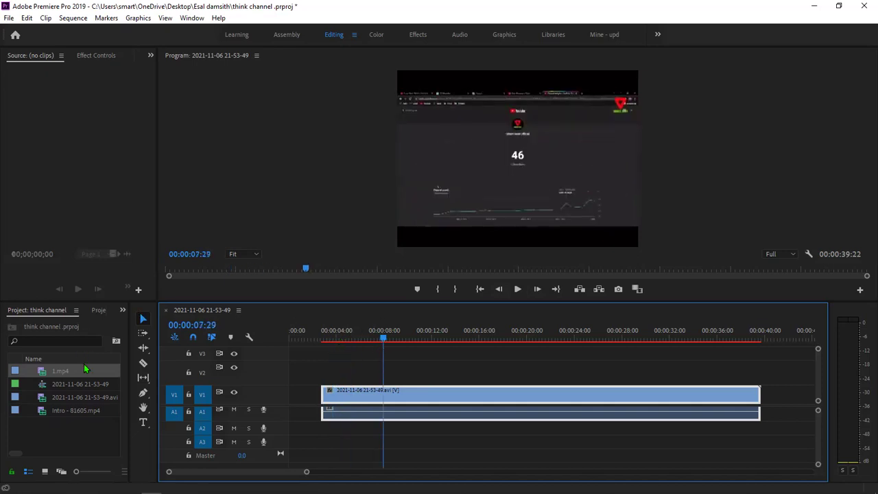
pyautogui.moveTo(81, 371)
pyautogui.mouseDown()
pyautogui.moveTo(398, 374)
pyautogui.moveTo(400, 364)
pyautogui.moveTo(399, 402)
pyautogui.moveTo(415, 402)
pyautogui.moveTo(409, 398)
pyautogui.mouseUp()
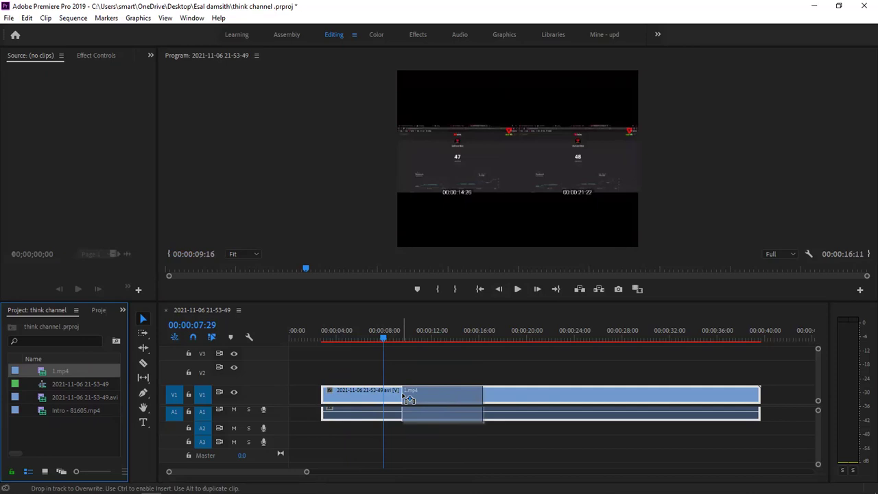
# - Place 1.mp4 on V2 at about 00:00:08, preview it, then return the playhead to 08:16
pyautogui.moveTo(409, 400)
pyautogui.mouseDown()
pyautogui.moveTo(409, 383)
pyautogui.moveTo(427, 379)
pyautogui.moveTo(395, 371)
pyautogui.mouseUp()
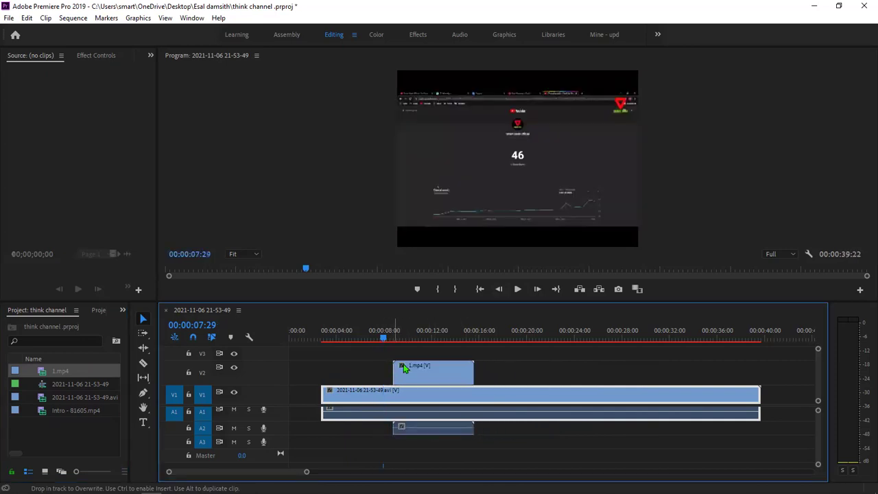
pyautogui.click(518, 289)
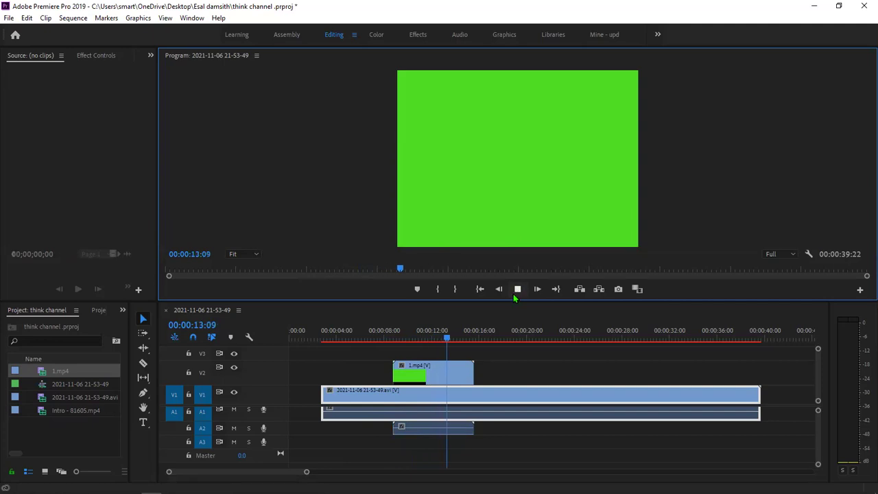
pyautogui.click(518, 291)
pyautogui.moveTo(470, 339); pyautogui.dragTo(392, 360)
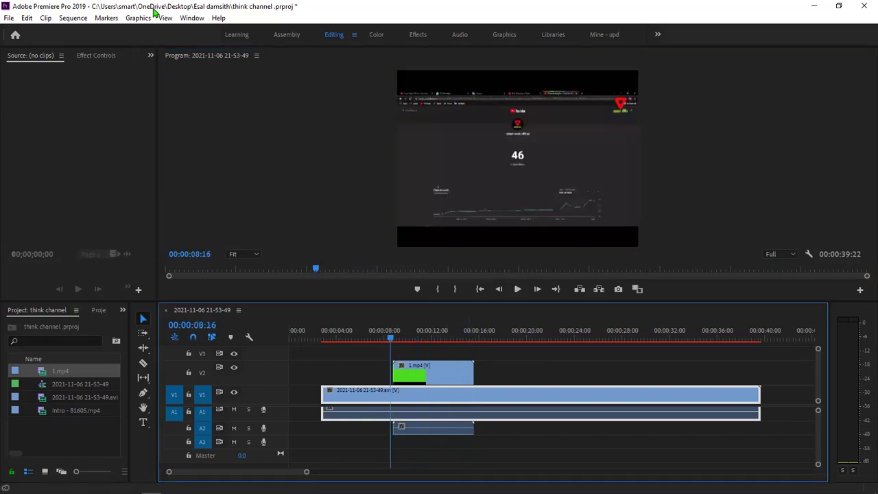
# - Search the Effects panel for 'ultra' and drop Ultra Key onto the 1.mp4 clip on V2
pyautogui.click(186, 18)
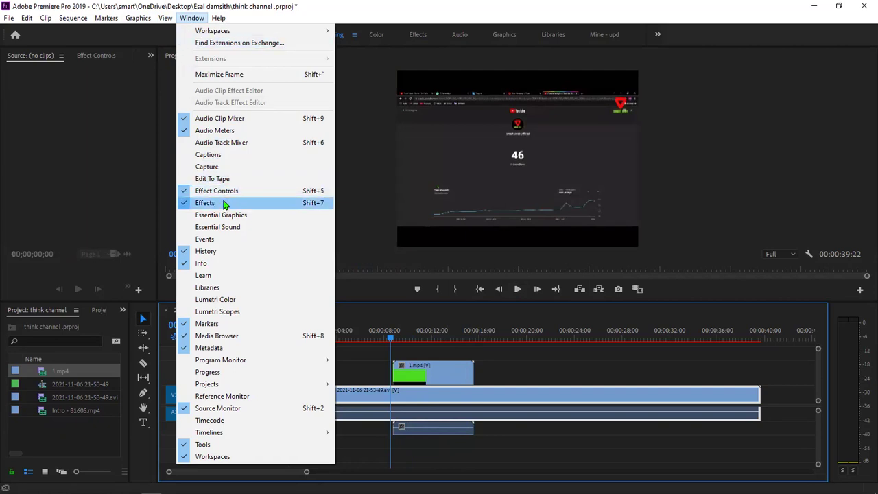
pyautogui.click(224, 205)
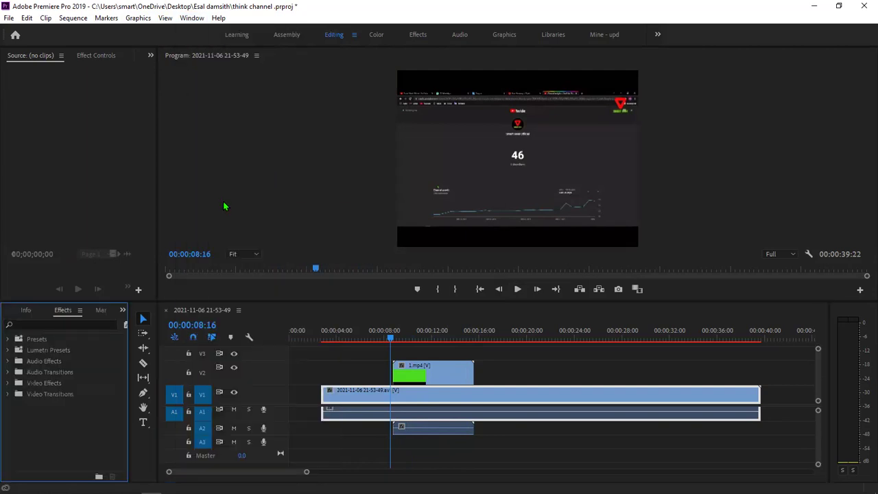
pyautogui.click(34, 325)
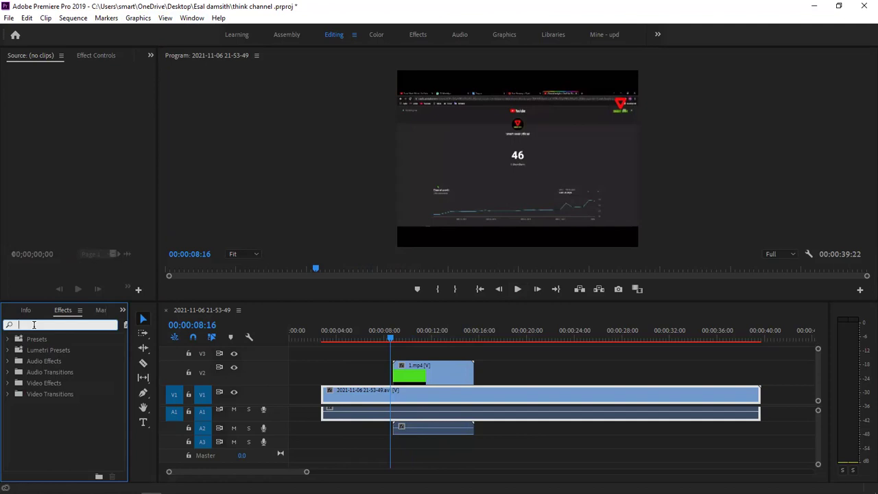
pyautogui.write('ultra')
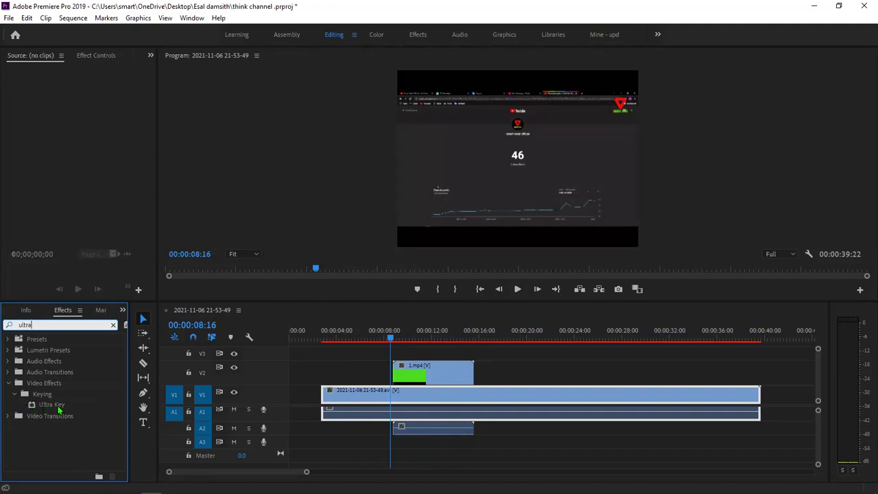
pyautogui.moveTo(54, 405); pyautogui.dragTo(251, 355)
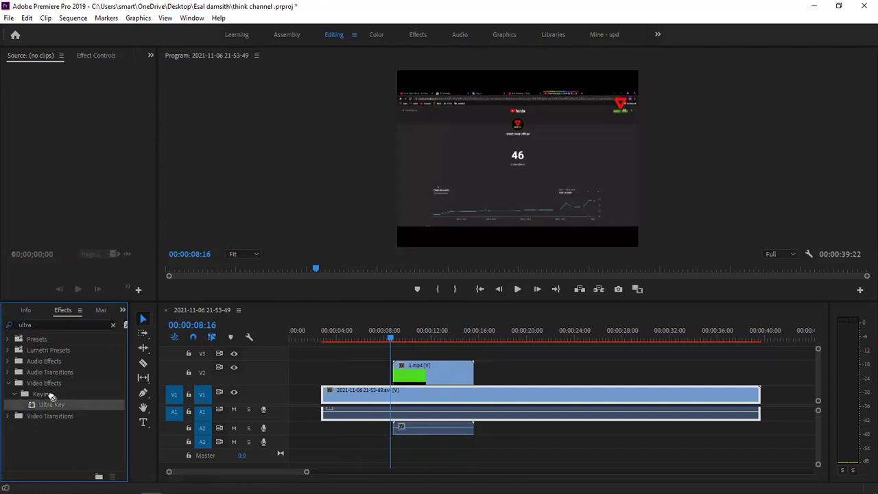
pyautogui.moveTo(250, 356); pyautogui.dragTo(419, 378)
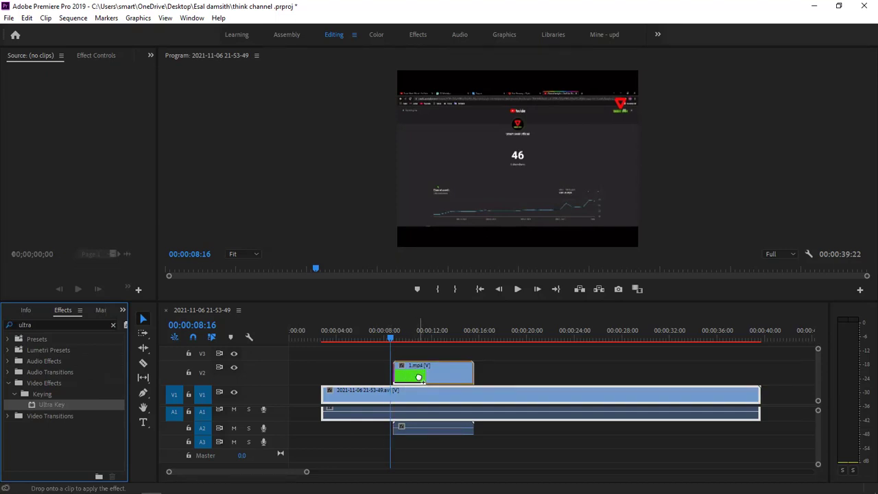
pyautogui.moveTo(418, 378); pyautogui.dragTo(416, 382)
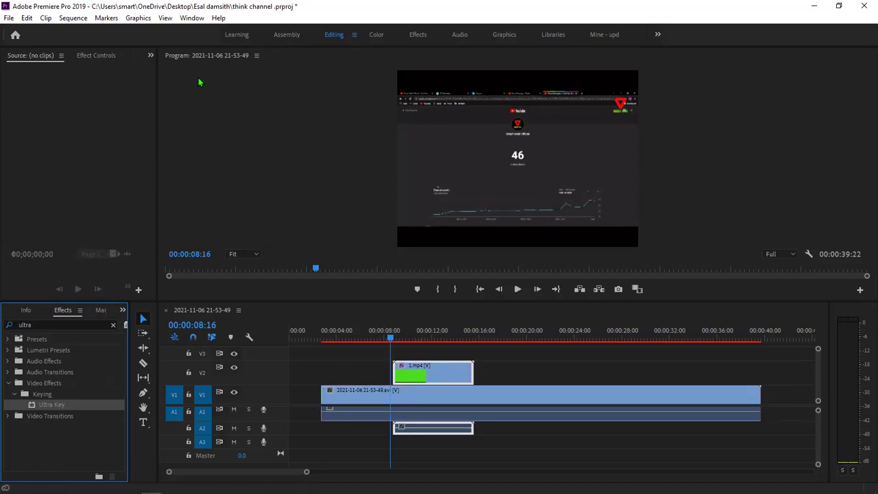
# - Show Effect Controls for the 1.mp4 clip with the playhead at 00:00:09:10
pyautogui.click(179, 19)
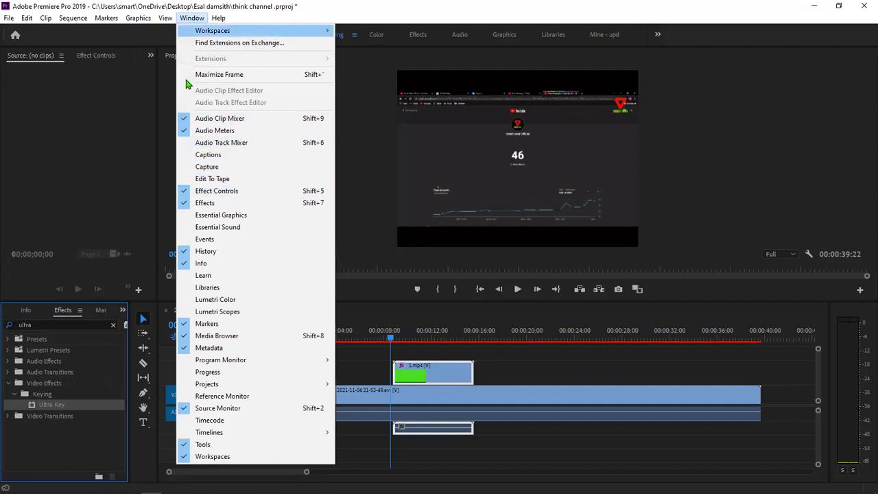
pyautogui.click(94, 57)
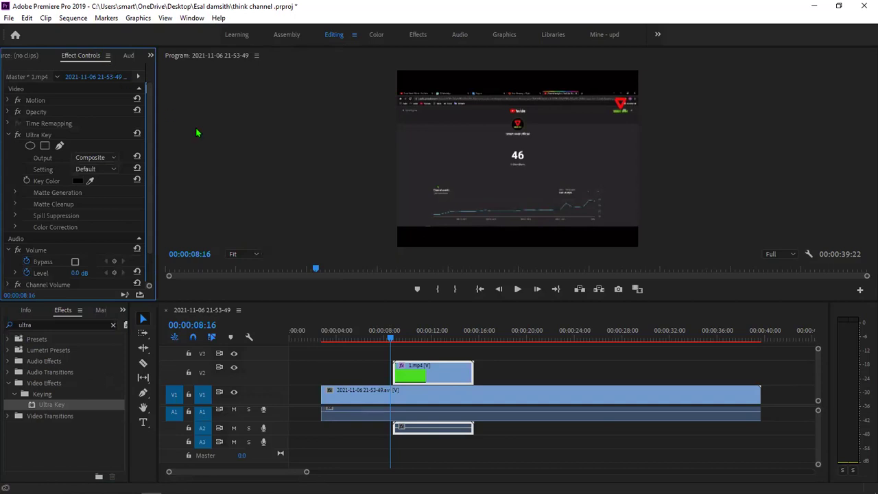
pyautogui.click(483, 381)
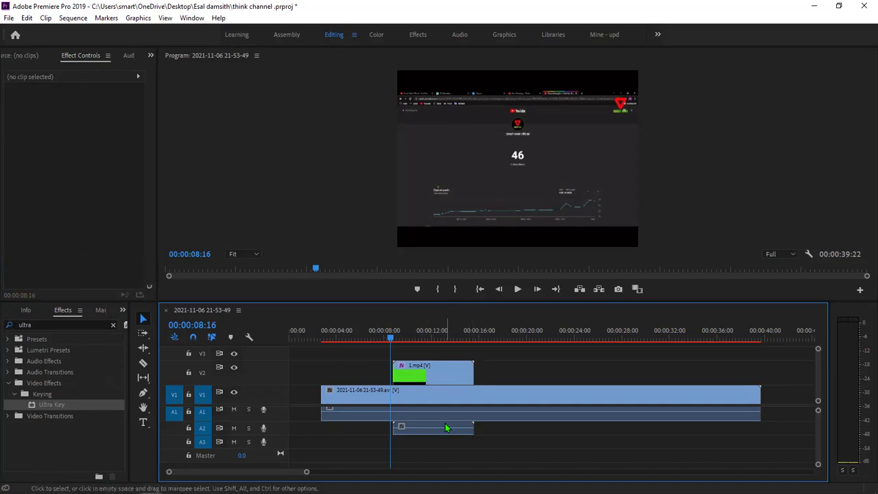
pyautogui.moveTo(390, 339); pyautogui.dragTo(400, 340)
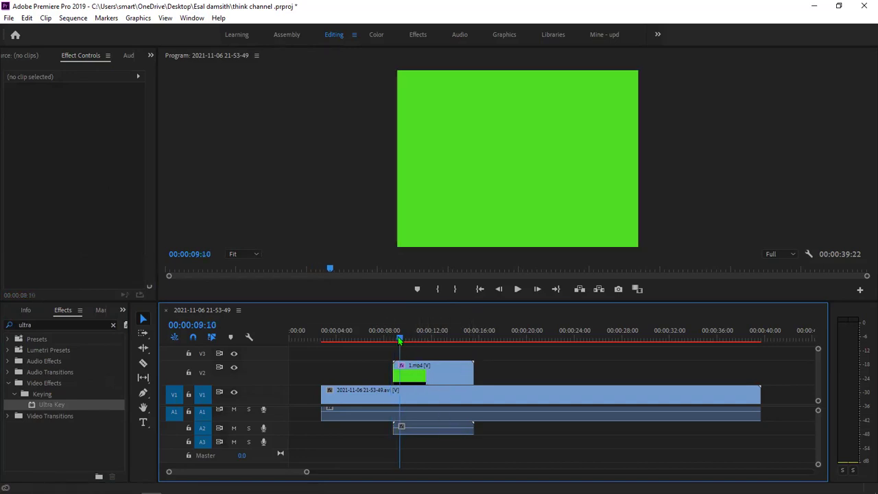
pyautogui.click(417, 377)
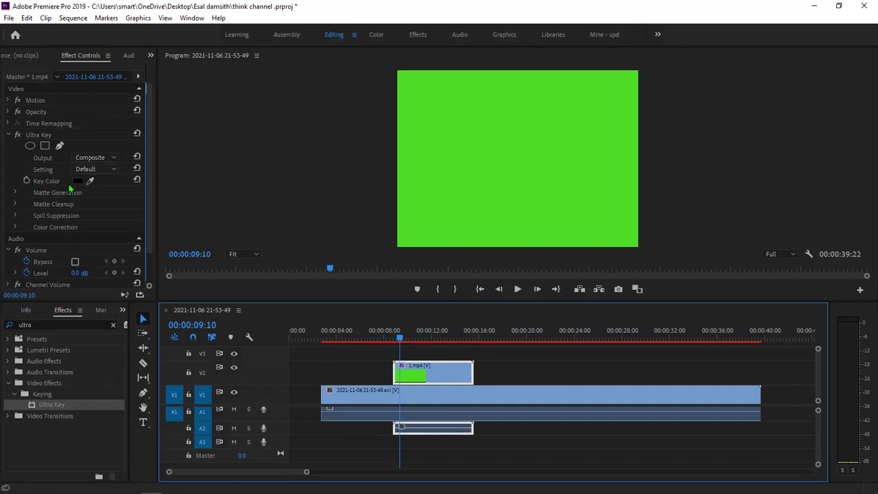
# - Sample the green backdrop with Ultra Key's Key Color eyedropper so the recording shows through
pyautogui.click(91, 181)
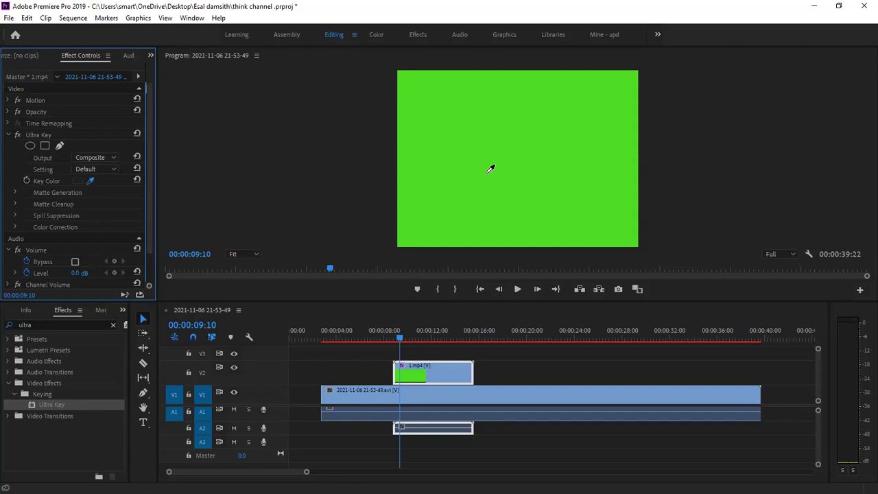
pyautogui.click(490, 134)
pyautogui.click(492, 172)
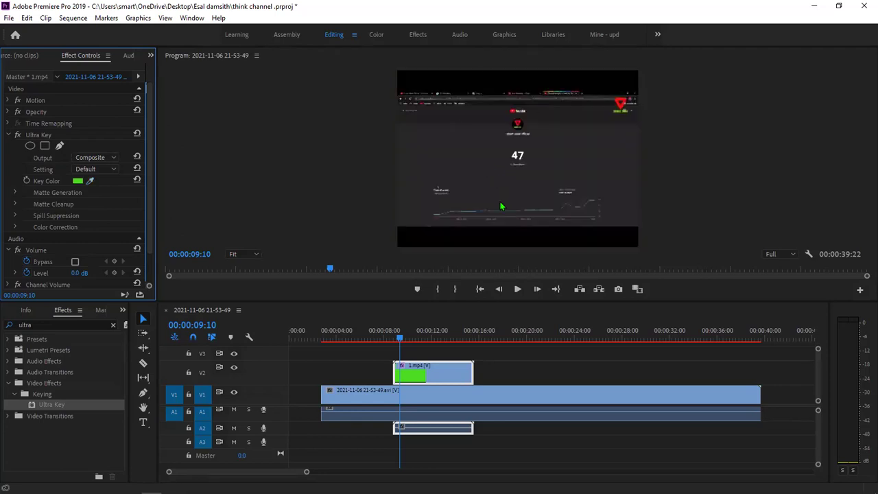
pyautogui.click(459, 184)
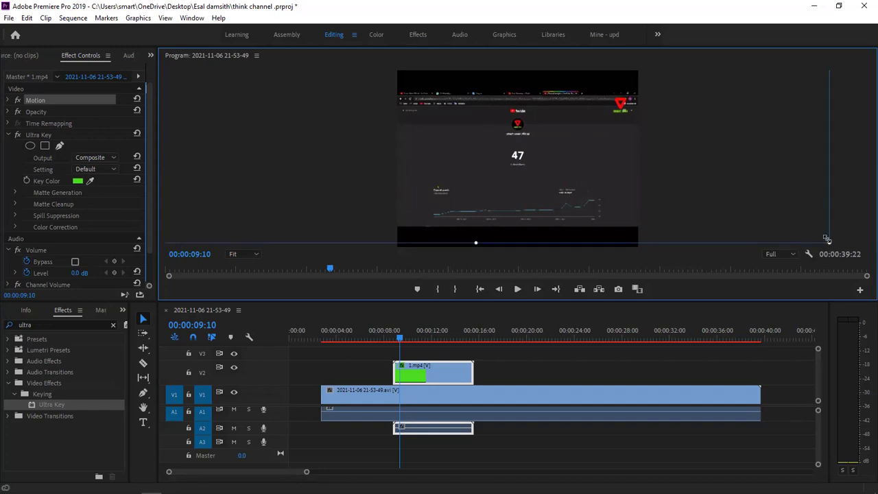
# - Scale the keyed clip down, nudge it right and down, preview, then select the V1 recording
pyautogui.moveTo(737, 213); pyautogui.dragTo(481, 106)
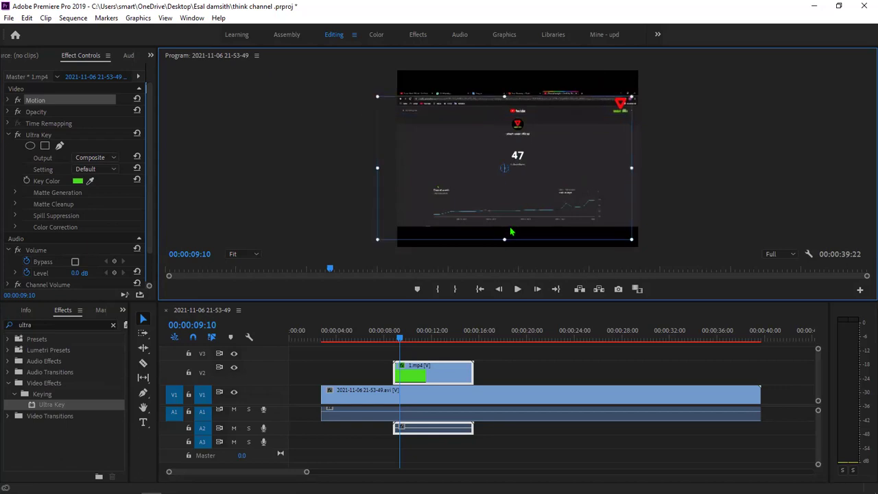
pyautogui.moveTo(510, 232); pyautogui.dragTo(519, 237)
pyautogui.click(520, 289)
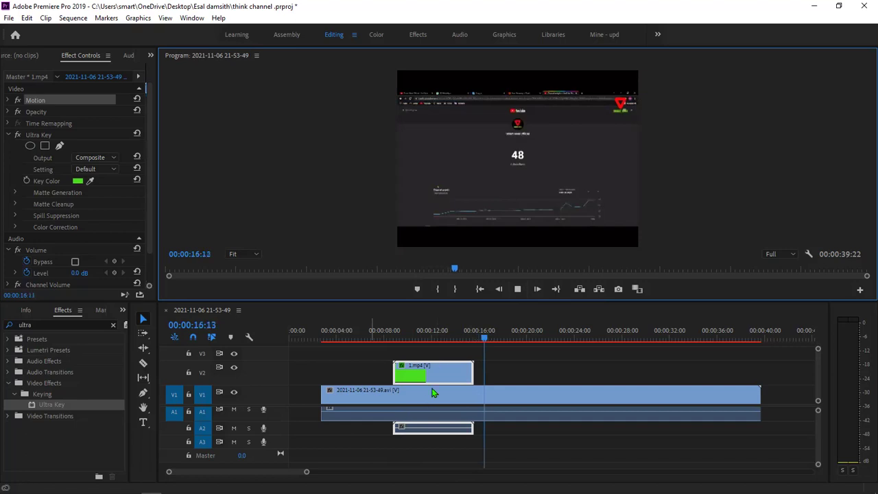
pyautogui.click(517, 289)
pyautogui.moveTo(514, 341); pyautogui.dragTo(490, 341)
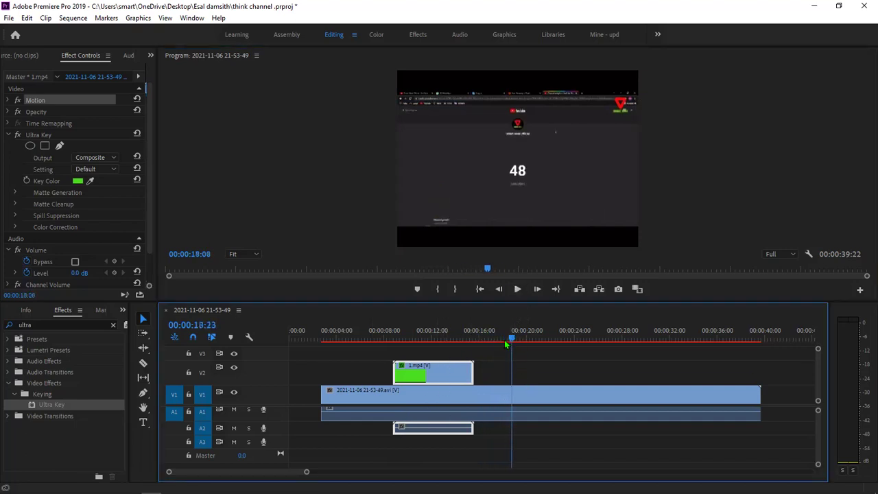
pyautogui.moveTo(502, 373); pyautogui.dragTo(556, 468)
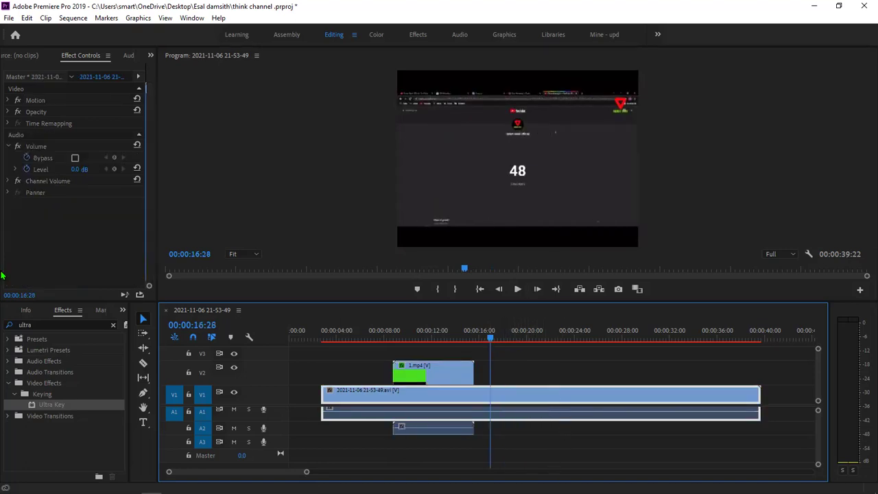
# - Clear the 'ultra' effects search and expand the Video Transitions folder
pyautogui.click(67, 322)
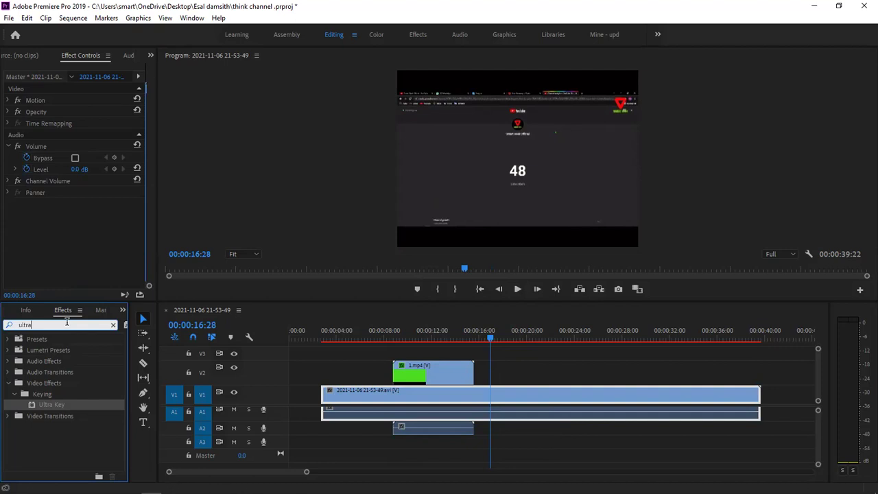
pyautogui.press('BackSpace')
pyautogui.press('BackSpace')
pyautogui.press('BackSpace')
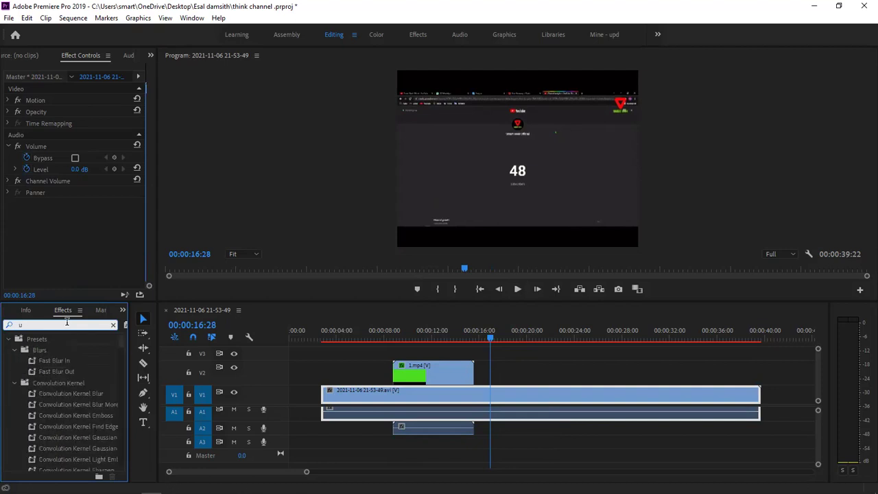
pyautogui.press('BackSpace')
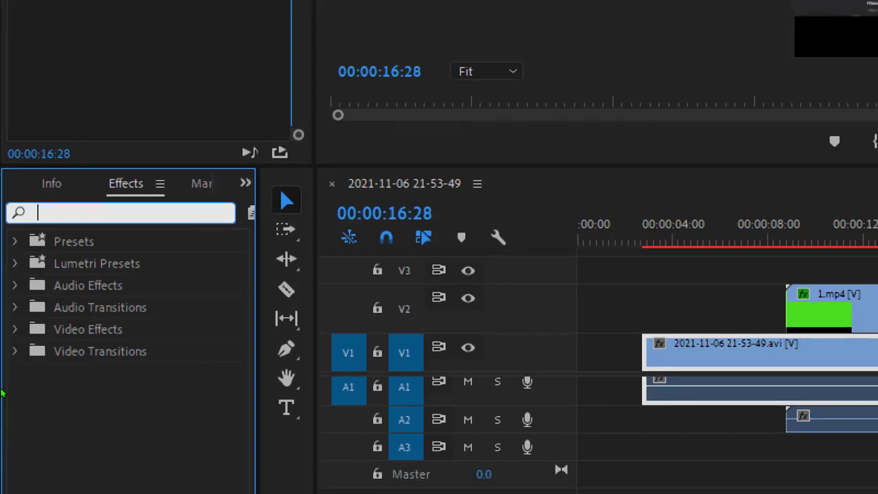
pyautogui.click(15, 351)
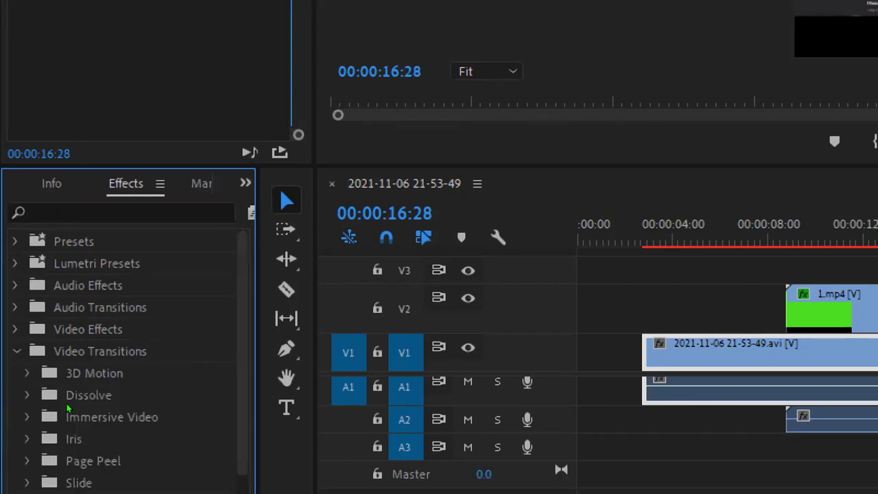
pyautogui.scroll(-1, 68, 409)
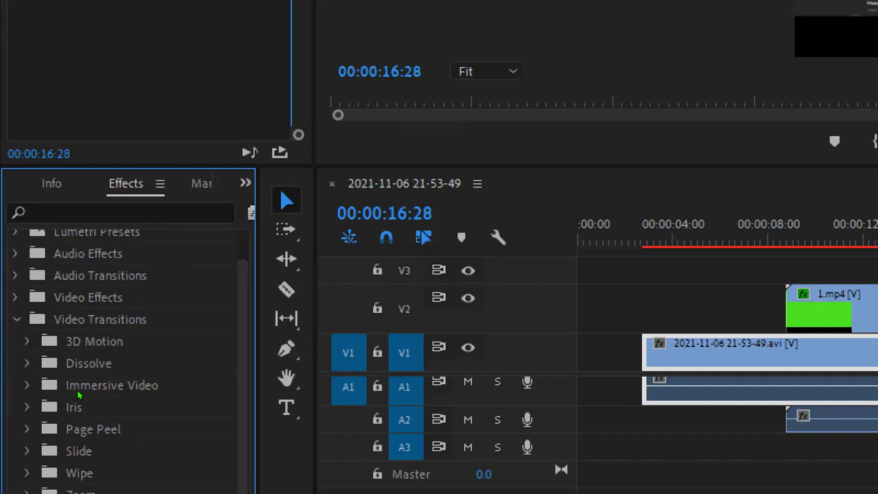
pyautogui.scroll(1, 54, 426)
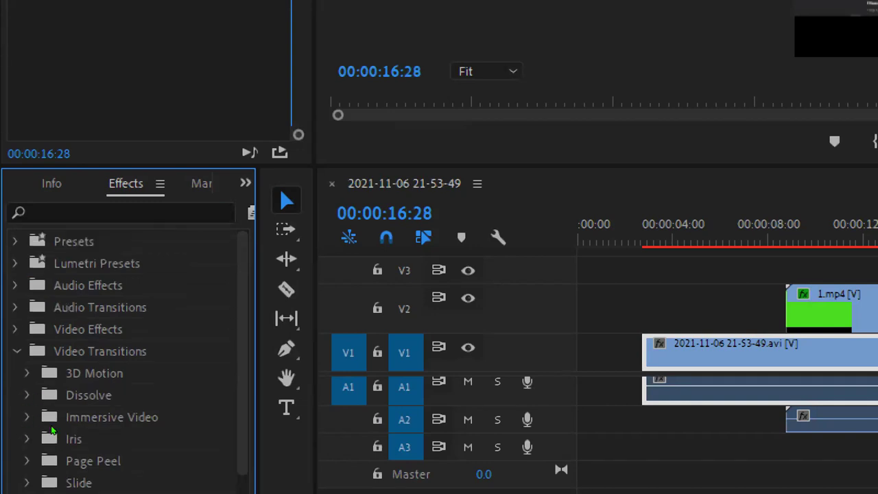
pyautogui.press('super+minus')
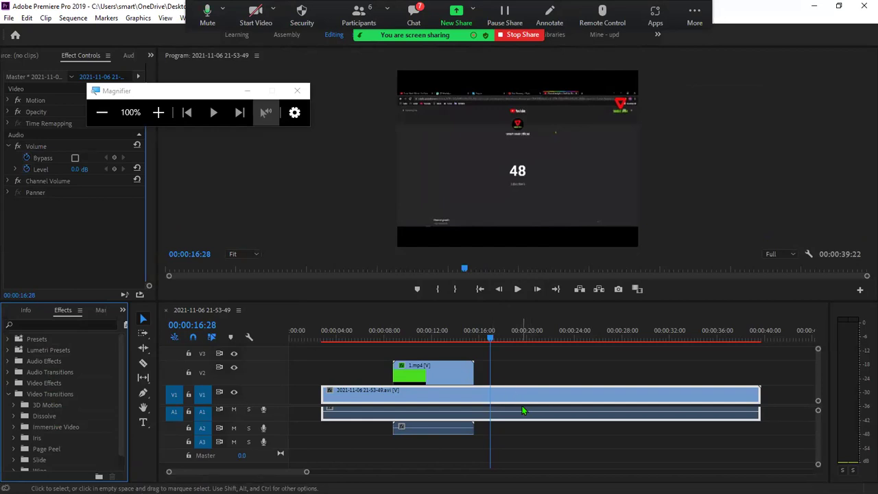
# - Split the V1 recording at 16:28 with Ctrl+K, briefly opening and then closing a gap
pyautogui.hotkey('ctrl', 'k')
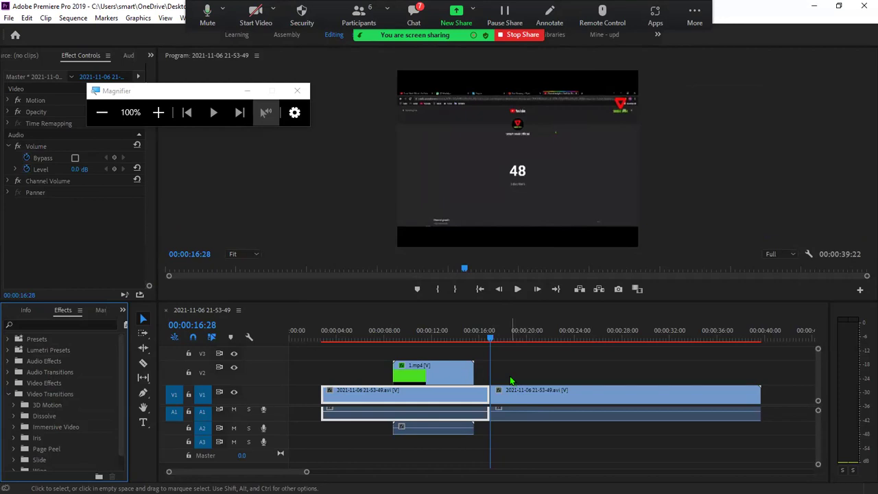
pyautogui.click(512, 384)
pyautogui.moveTo(536, 396); pyautogui.dragTo(560, 398)
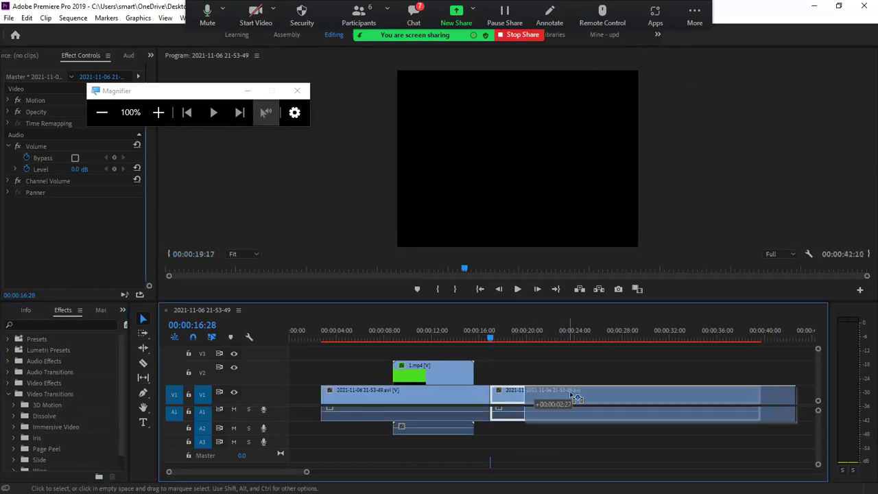
pyautogui.moveTo(497, 364); pyautogui.dragTo(514, 465)
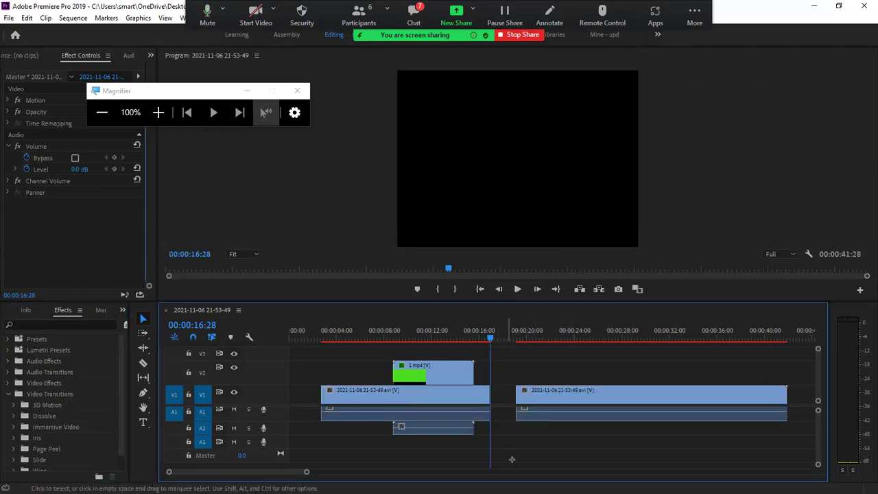
pyautogui.moveTo(562, 379); pyautogui.dragTo(595, 461)
pyautogui.moveTo(580, 398); pyautogui.dragTo(556, 398)
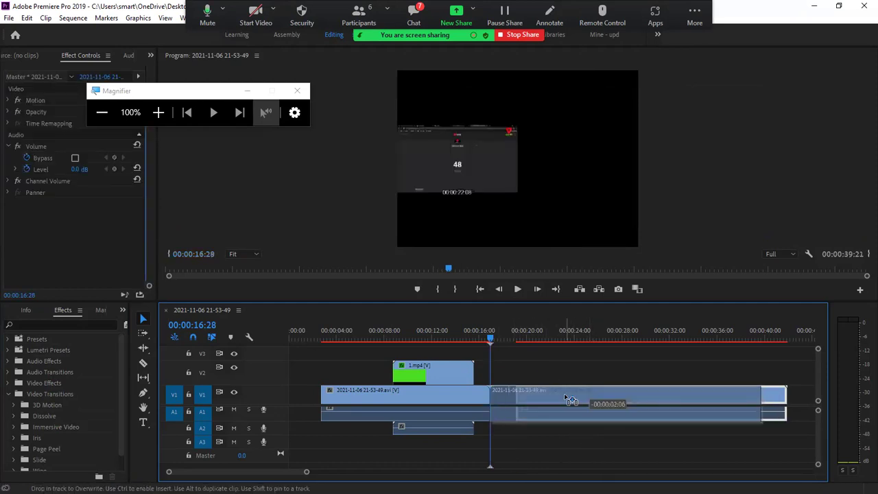
# - Cut the V1 clip again at 19:24 with the Razor Tool and nudge the following clip
pyautogui.click(143, 365)
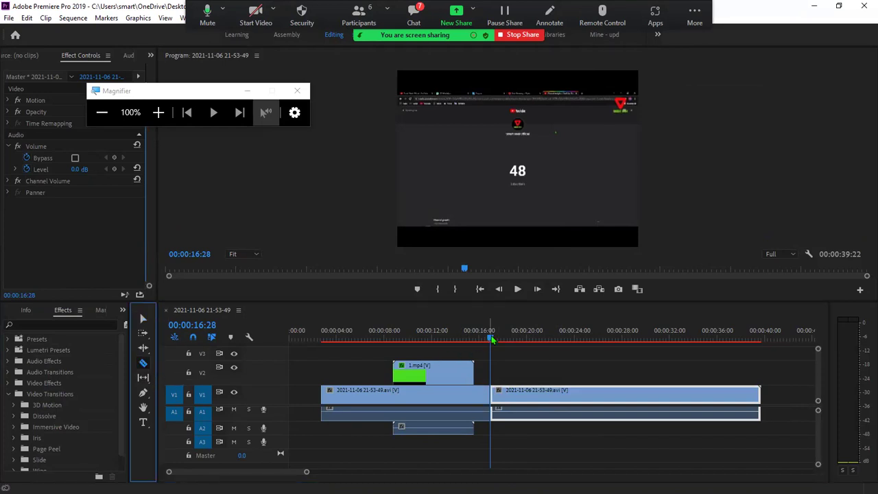
pyautogui.moveTo(498, 341); pyautogui.dragTo(526, 343)
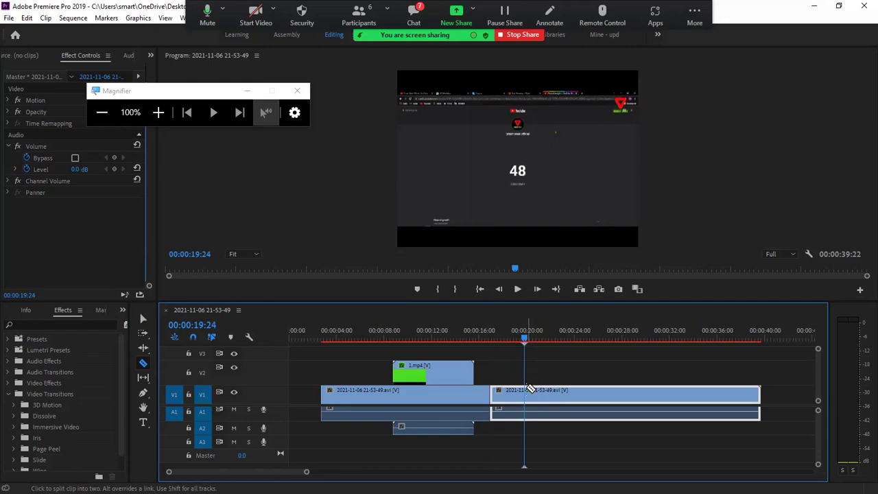
pyautogui.click(526, 391)
pyautogui.click(143, 319)
pyautogui.click(567, 405)
pyautogui.moveTo(557, 402); pyautogui.dragTo(560, 401)
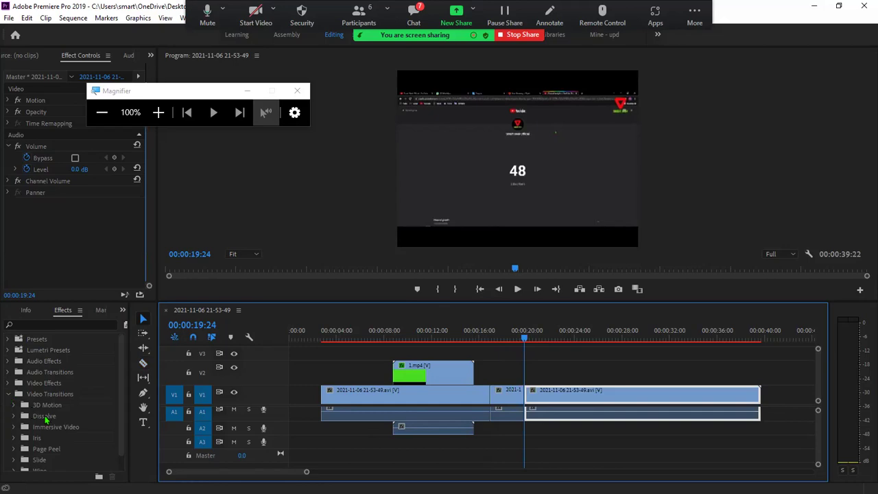
# - Drag Cube Spin from the 3D Motion transitions onto the V1 edit point at 16:28
pyautogui.press('super+plus')
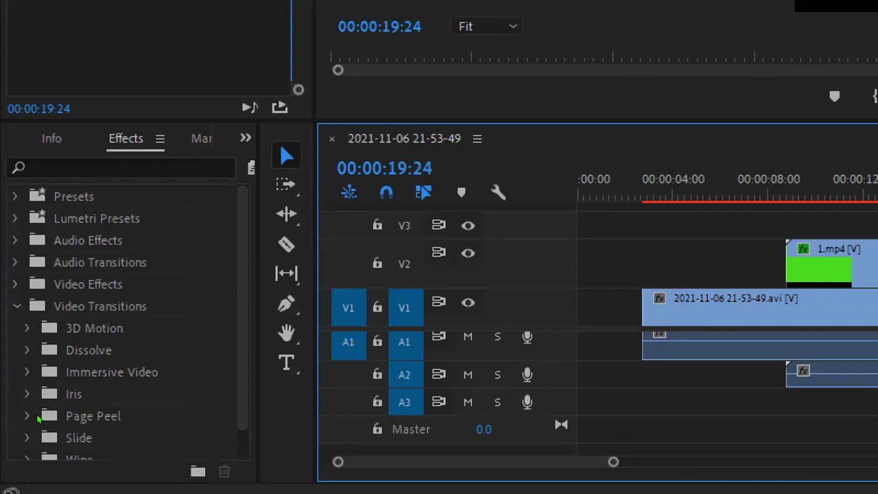
pyautogui.click(26, 328)
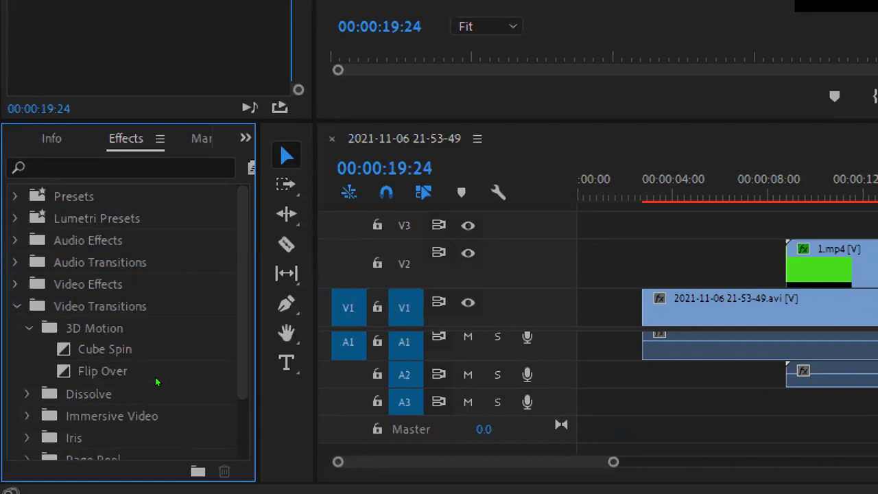
pyautogui.press('super+minus')
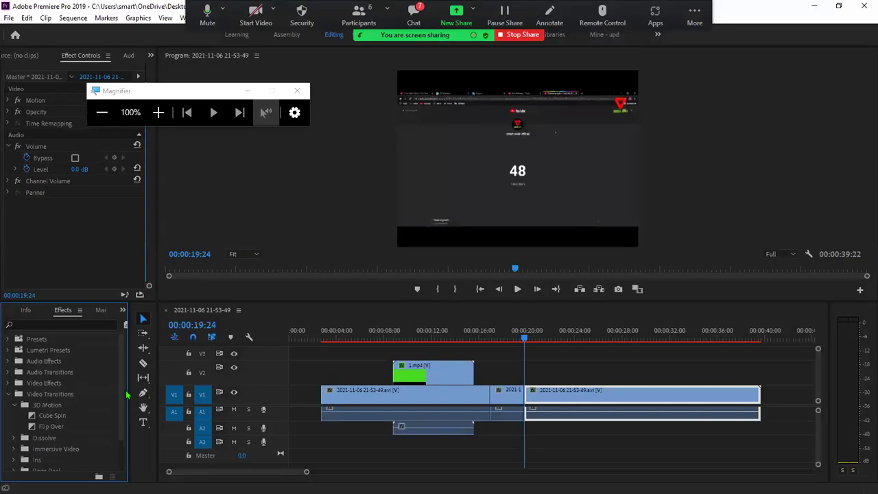
pyautogui.click(59, 415)
pyautogui.moveTo(128, 394); pyautogui.dragTo(498, 398)
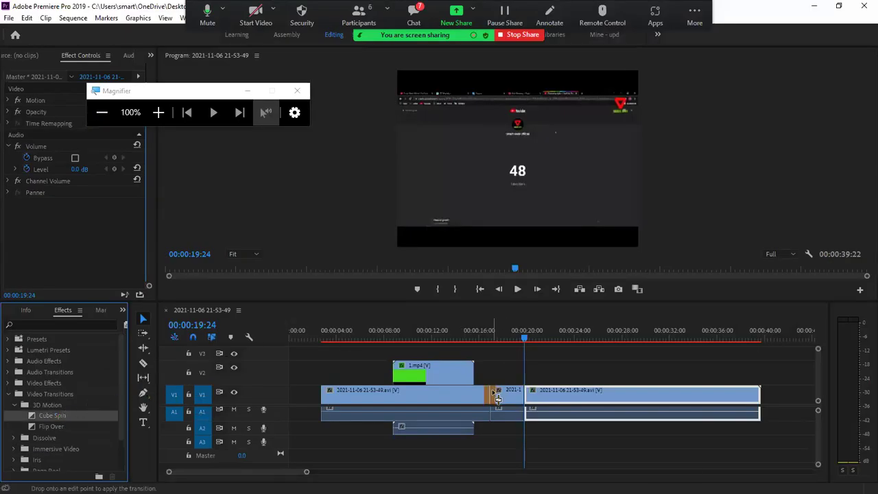
pyautogui.moveTo(498, 398); pyautogui.dragTo(498, 398)
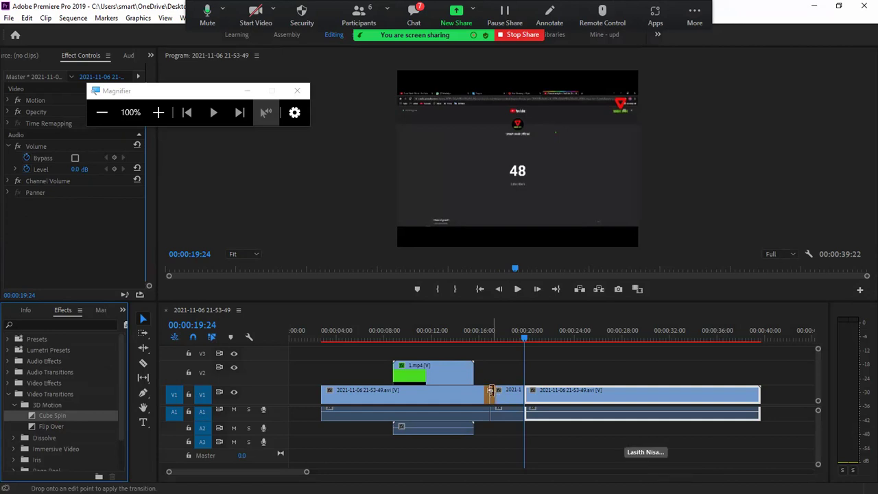
pyautogui.moveTo(528, 335); pyautogui.dragTo(482, 354)
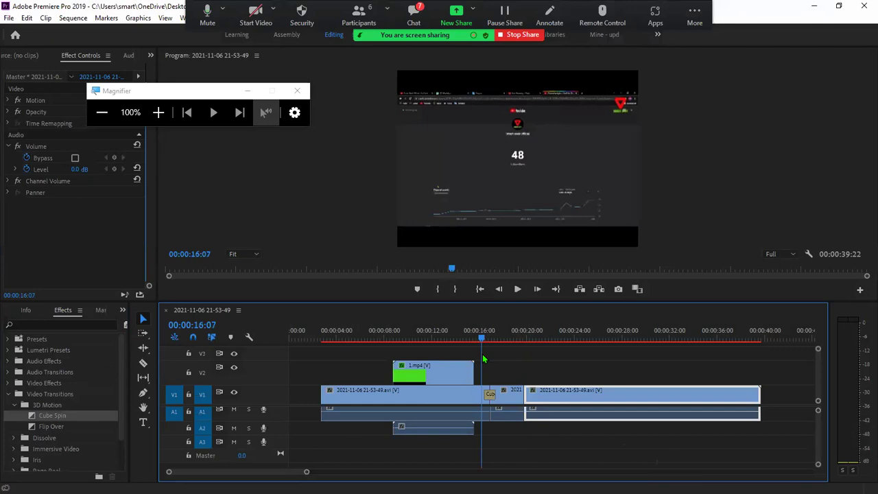
pyautogui.press('space')
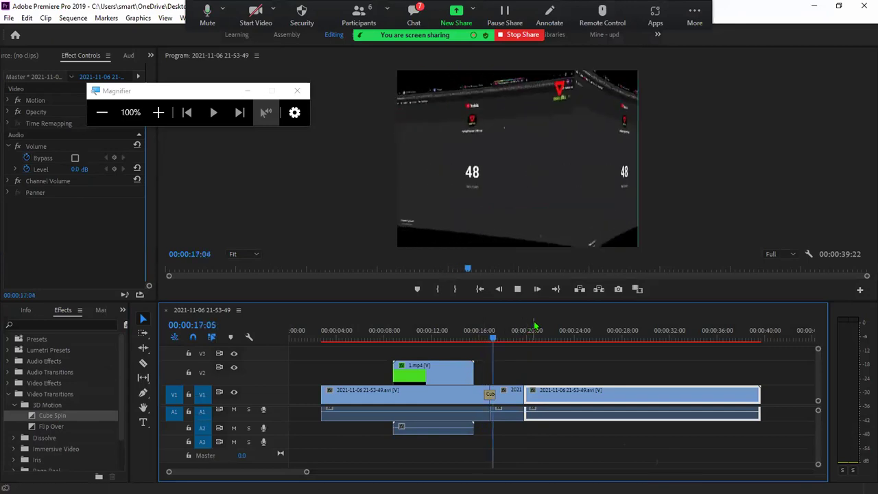
pyautogui.press('space')
pyautogui.moveTo(520, 340); pyautogui.dragTo(482, 343)
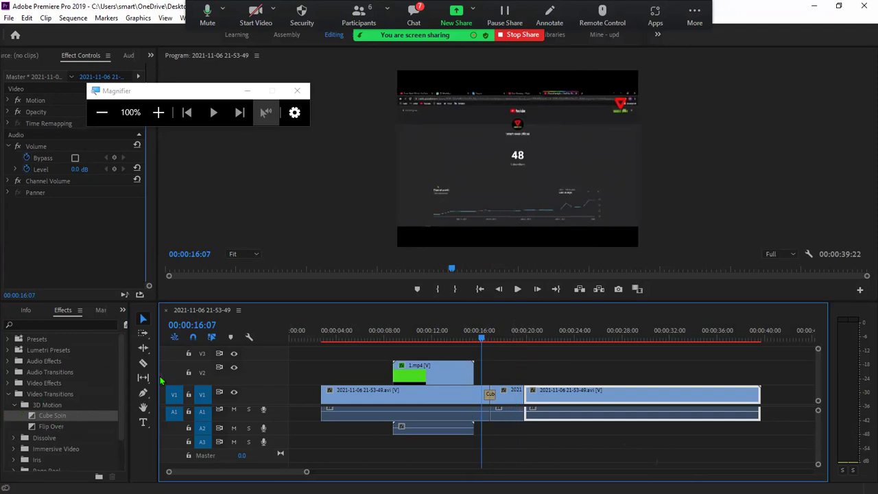
pyautogui.press('space')
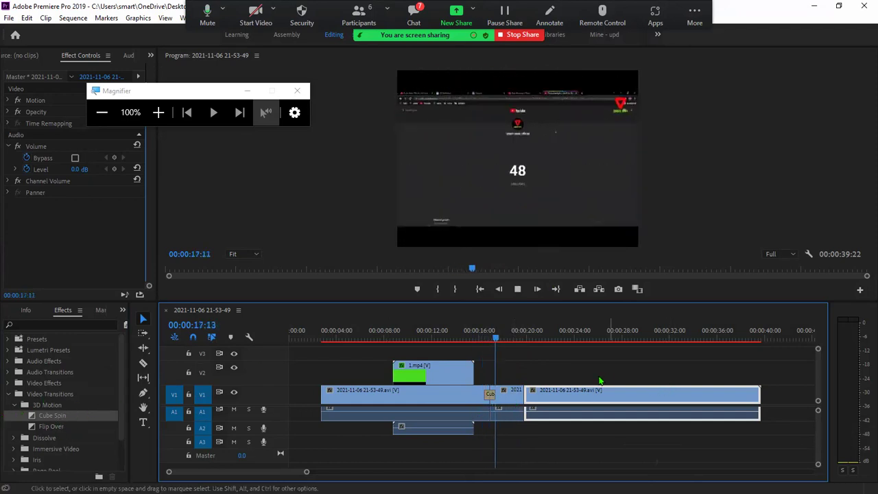
pyautogui.press('space')
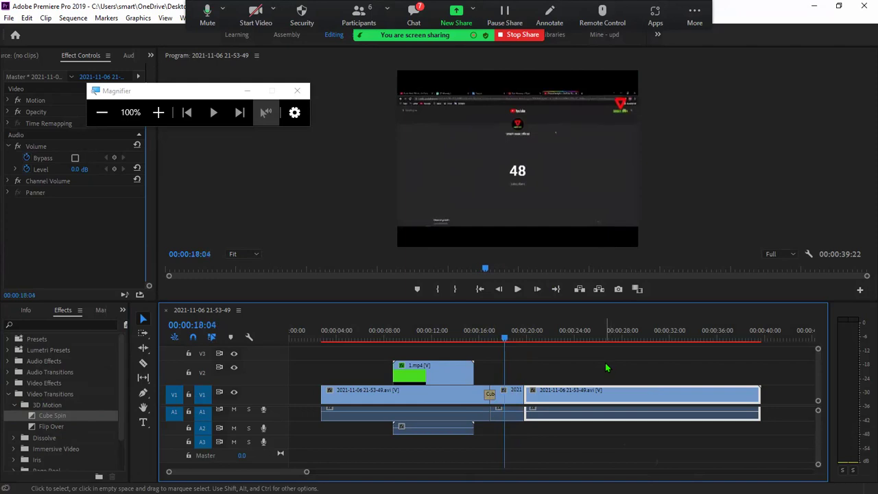
pyautogui.click(245, 90)
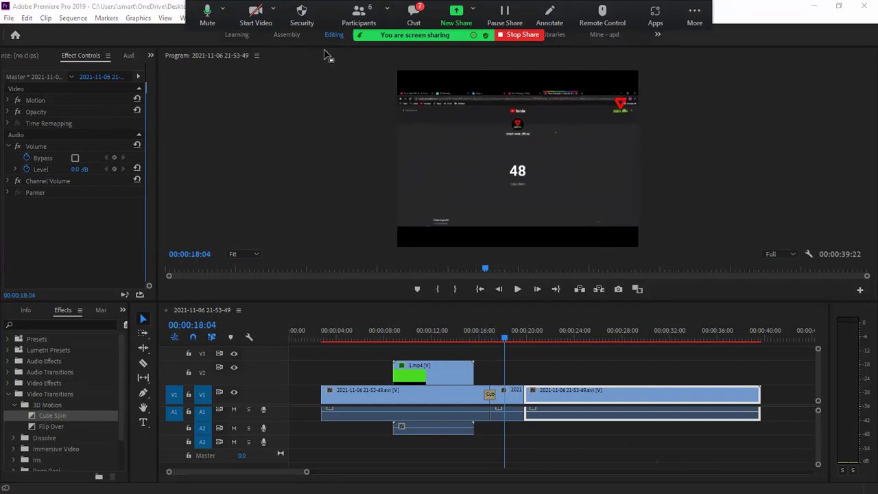
pyautogui.hotkey('alt', 'h')
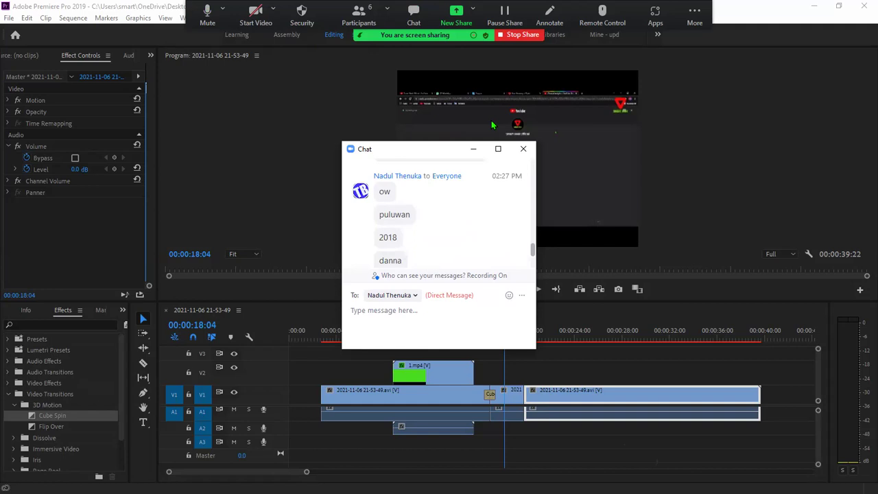
pyautogui.click(523, 148)
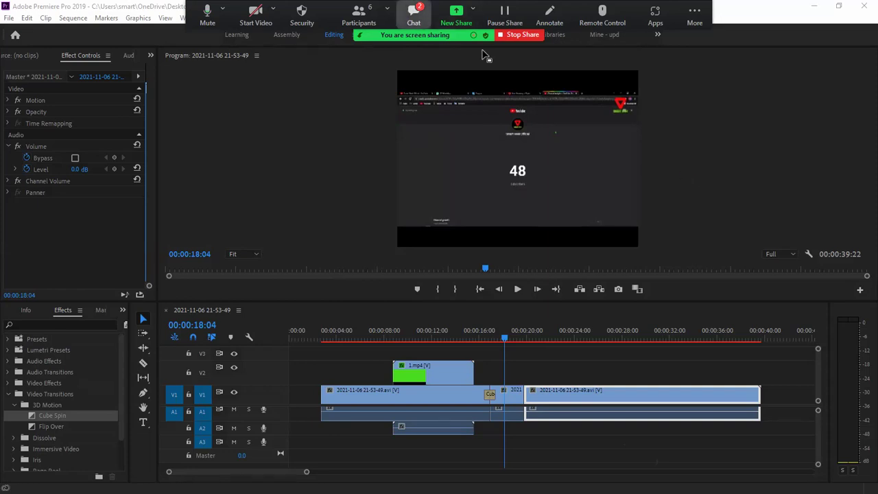
pyautogui.click(414, 13)
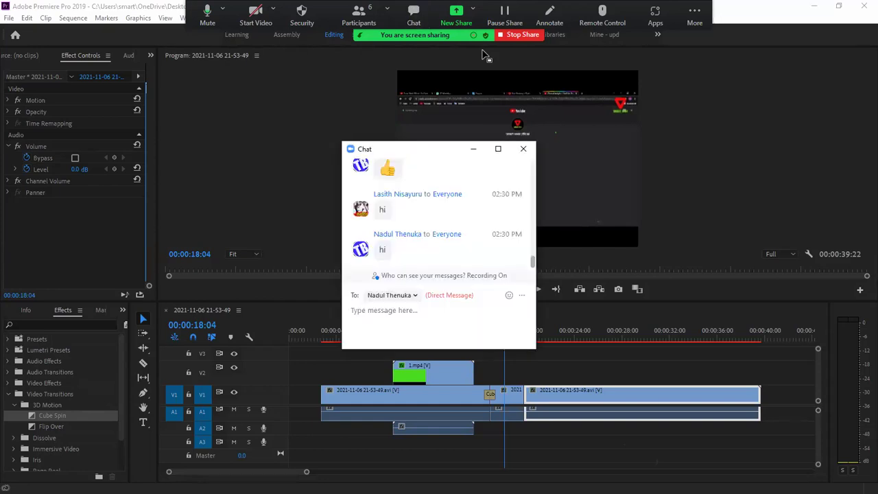
pyautogui.click(523, 149)
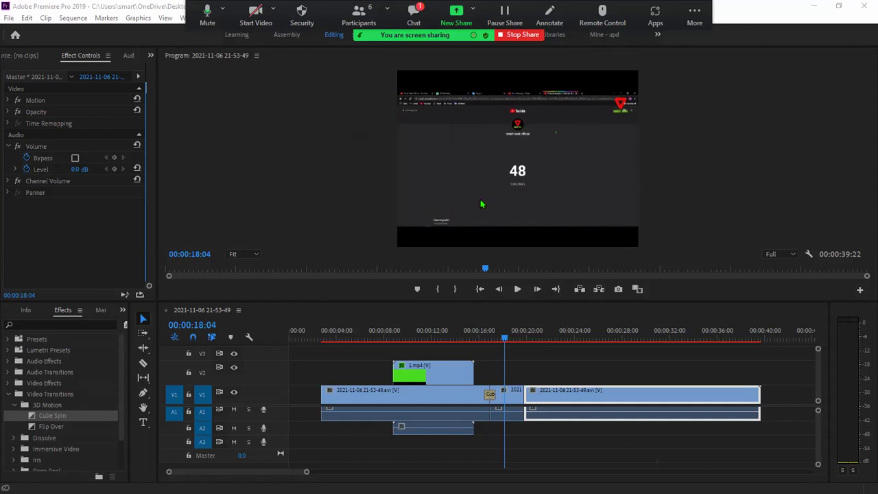
# - Scrub the playhead back to 00:00:09:04
pyautogui.moveTo(507, 343)
pyautogui.mouseDown()
pyautogui.moveTo(289, 373)
pyautogui.moveTo(410, 366)
pyautogui.moveTo(470, 260)
pyautogui.moveTo(464, 315)
pyautogui.moveTo(431, 357)
pyautogui.moveTo(508, 387)
pyautogui.moveTo(630, 400)
pyautogui.moveTo(328, 413)
pyautogui.mouseUp()
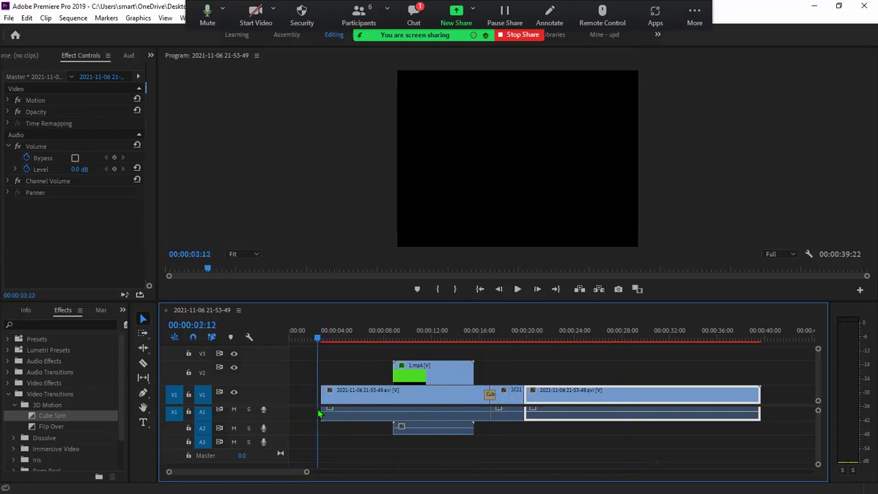
pyautogui.moveTo(327, 414); pyautogui.dragTo(324, 412)
pyautogui.click(431, 335)
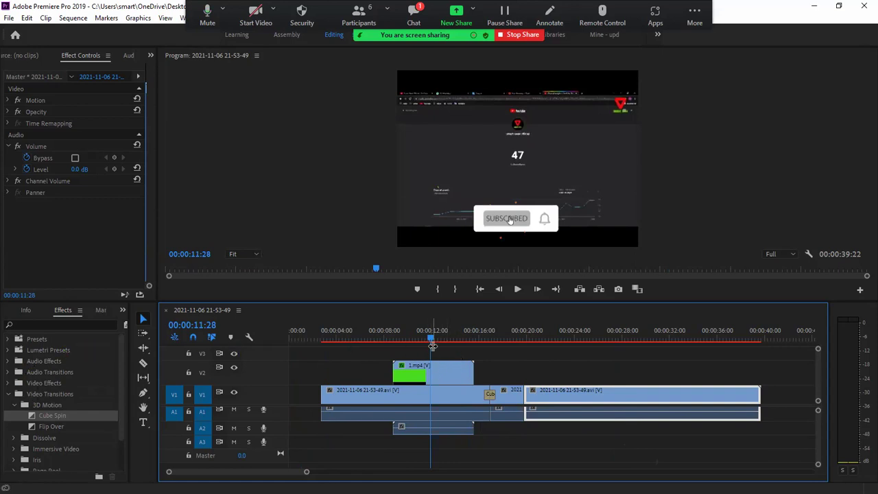
pyautogui.moveTo(431, 338); pyautogui.dragTo(397, 338)
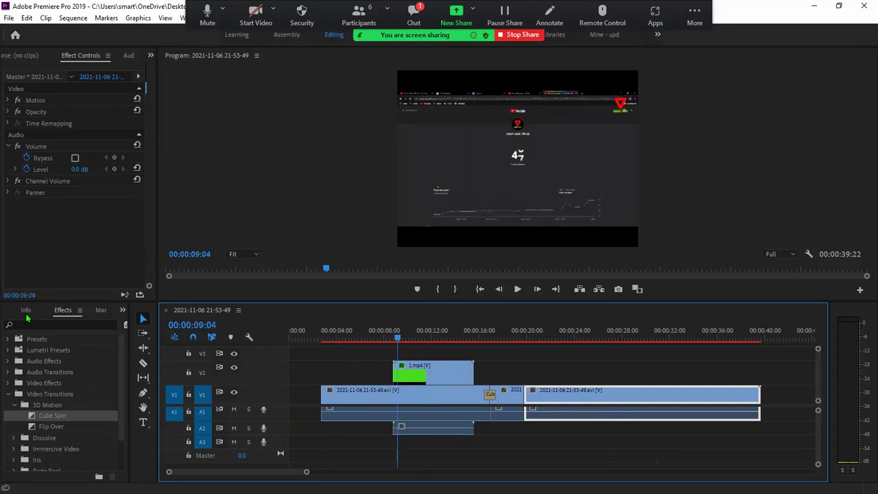
# - Switch the lower-left panel to the Project panel and select the 1.mp4 clip on V2
pyautogui.click(26, 310)
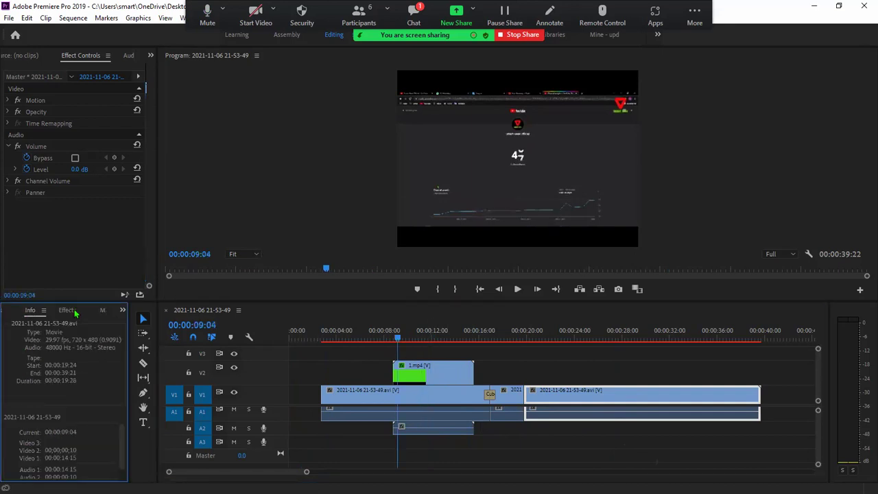
pyautogui.click(123, 310)
pyautogui.click(141, 324)
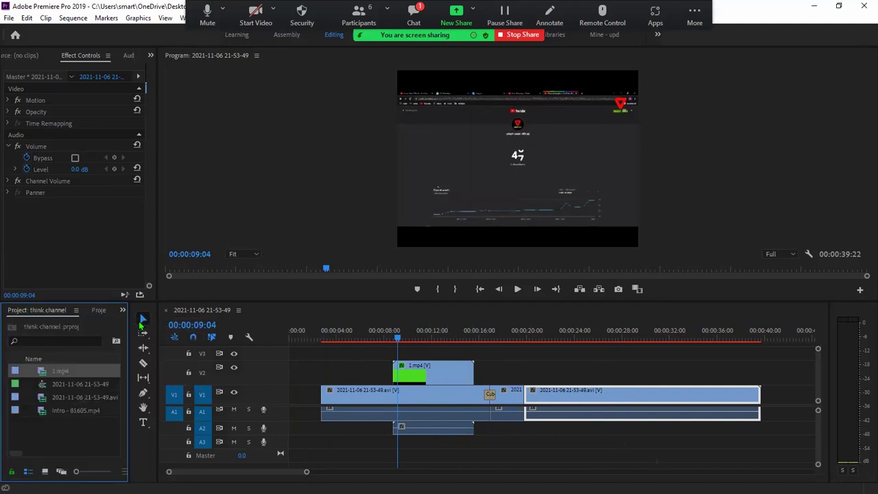
pyautogui.click(458, 376)
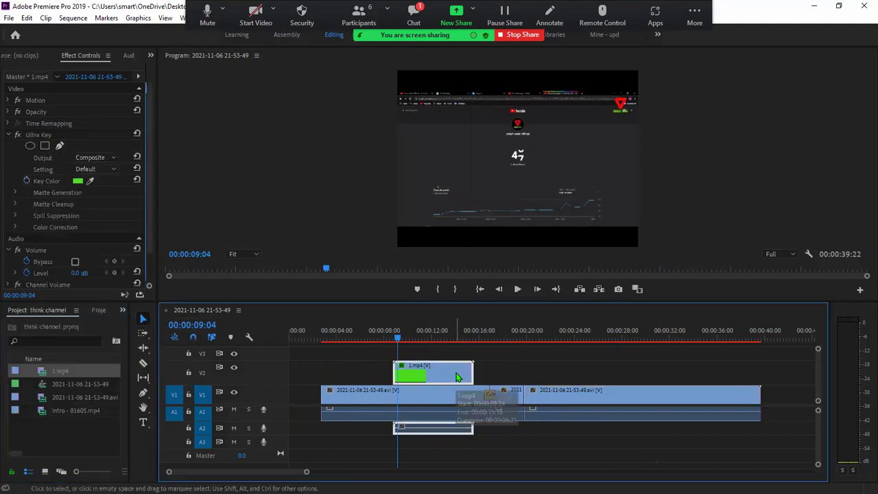
# - Delete the 1.mp4 clip and re-place 1.mp4 from the Project panel onto V2 at 00:00:09:04
pyautogui.press('Delete')
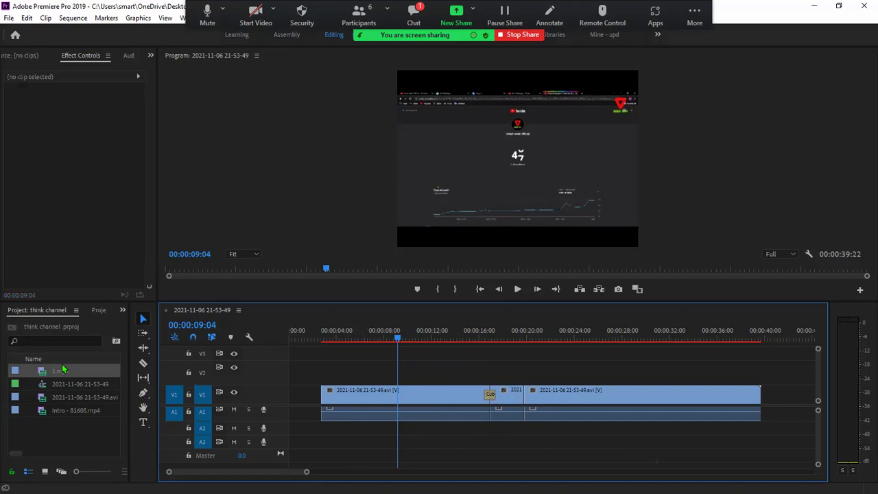
pyautogui.moveTo(48, 374); pyautogui.dragTo(75, 371)
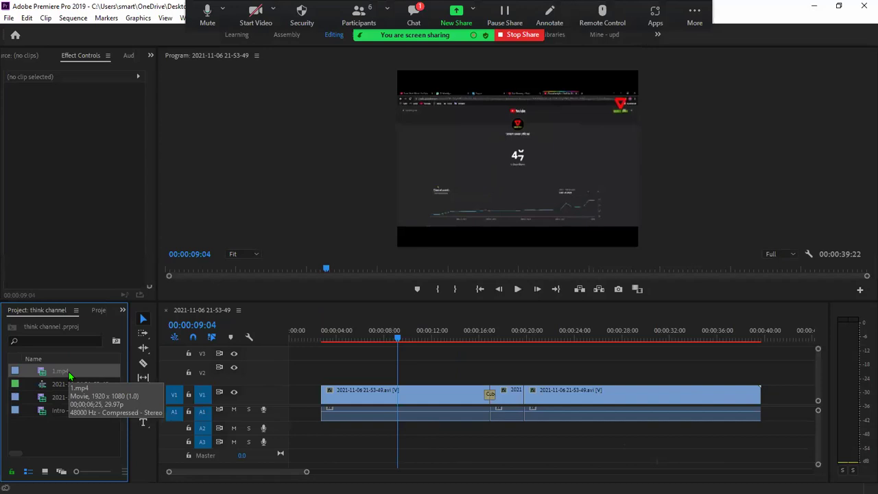
pyautogui.moveTo(68, 375); pyautogui.dragTo(401, 371)
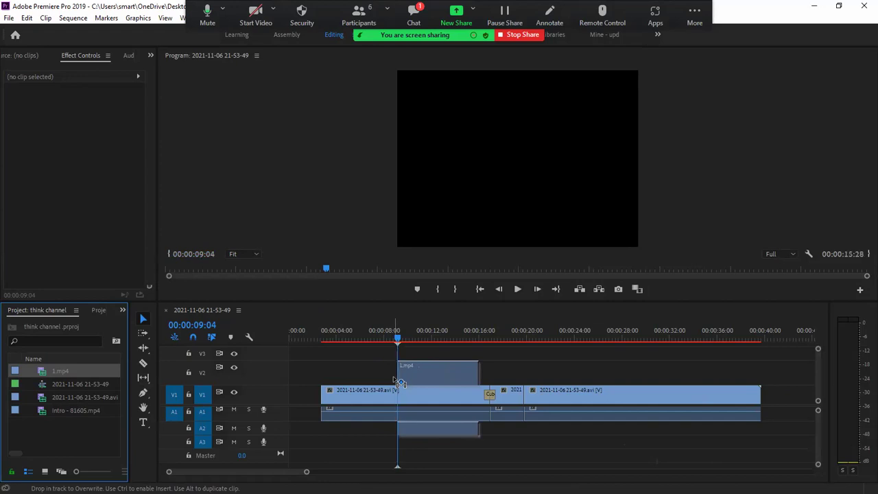
pyautogui.moveTo(402, 371); pyautogui.dragTo(406, 399)
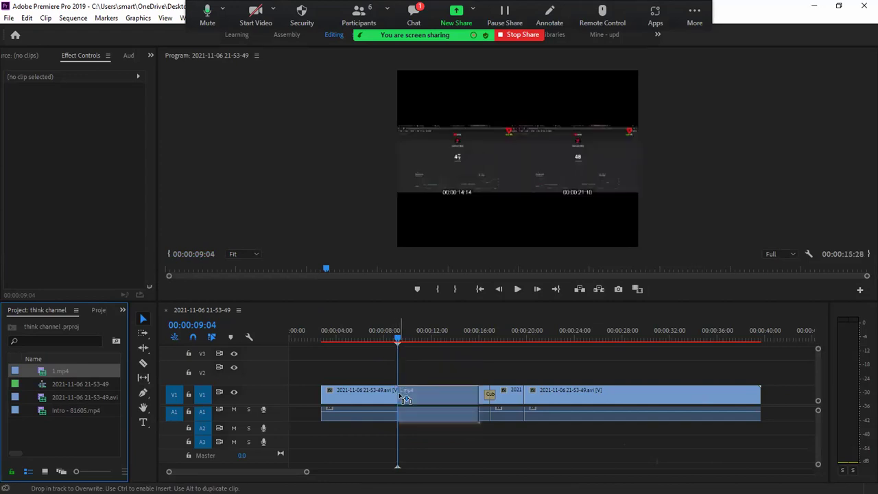
pyautogui.moveTo(407, 400); pyautogui.dragTo(406, 397)
pyautogui.moveTo(406, 397); pyautogui.dragTo(406, 380)
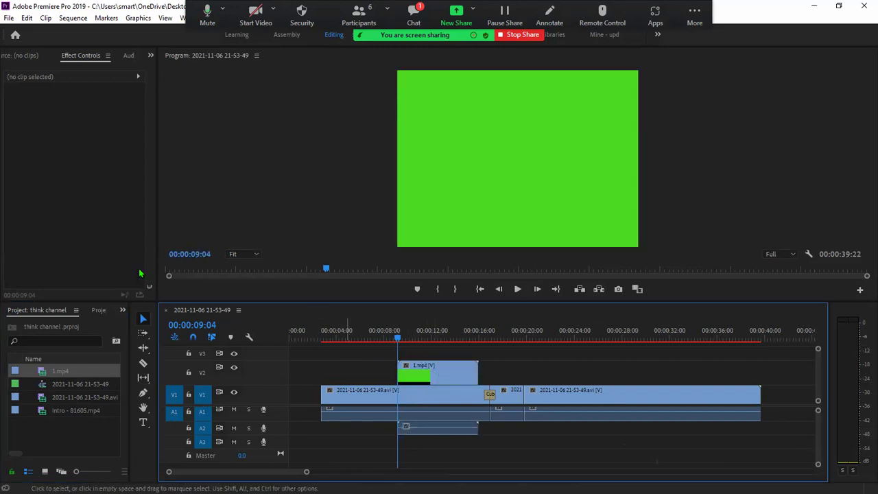
# - Switch the docked panel back to Effects and collapse the Video Transitions folder
pyautogui.click(195, 65)
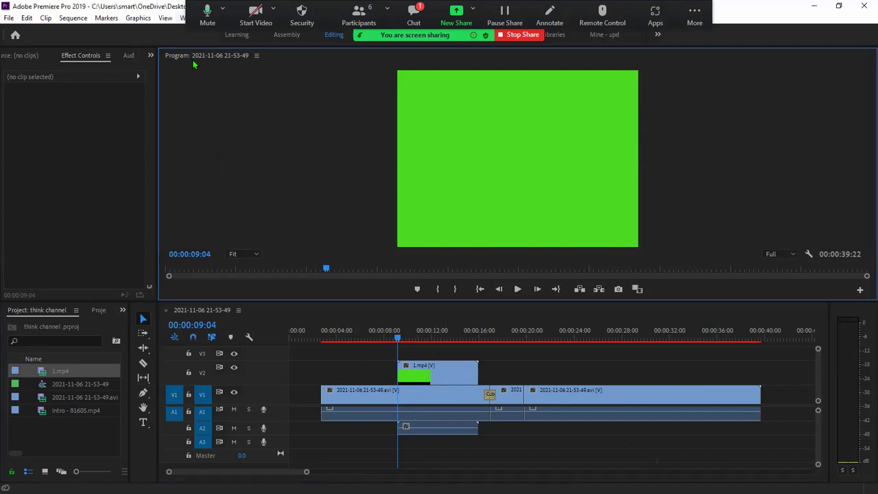
pyautogui.hotkey('alt', 'w')
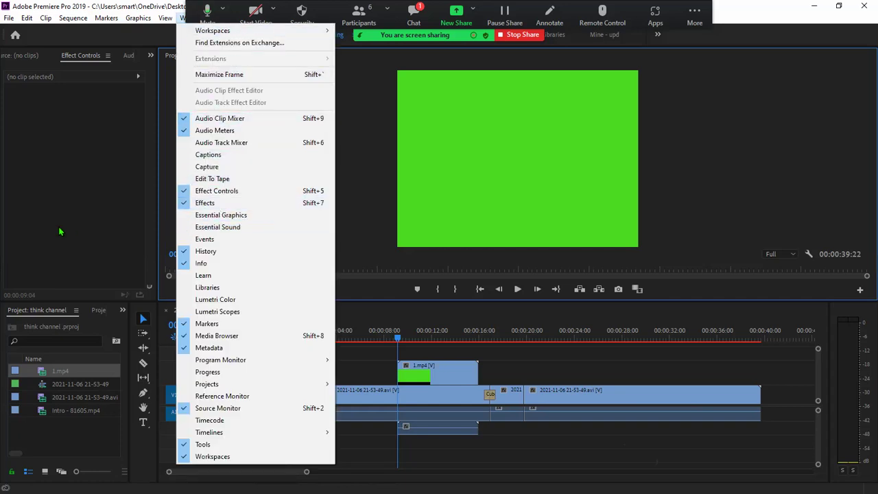
pyautogui.click(58, 230)
pyautogui.click(123, 310)
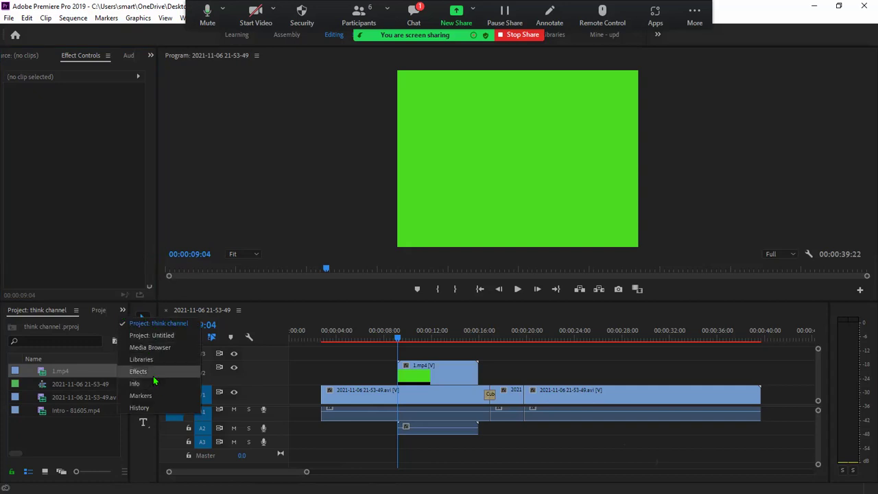
pyautogui.click(154, 374)
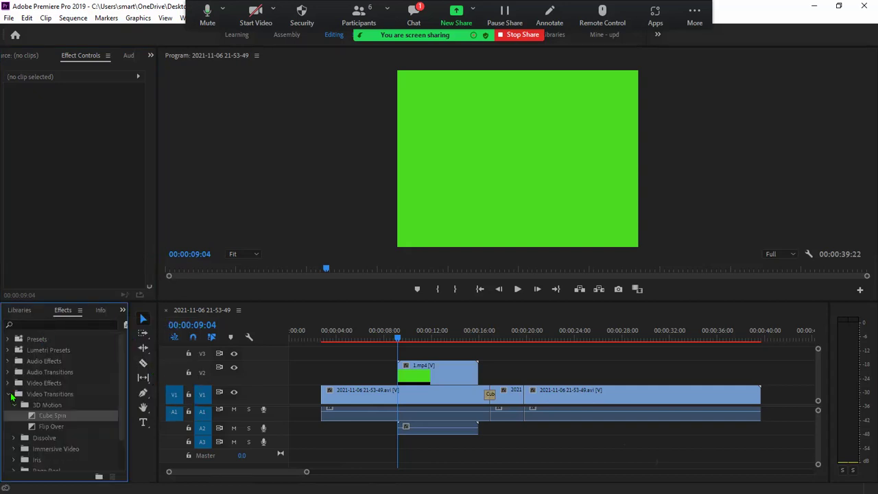
pyautogui.click(11, 396)
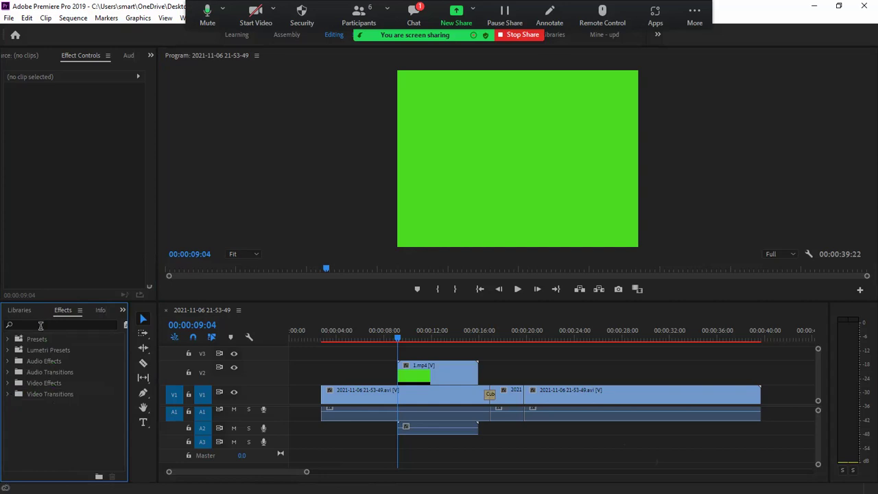
# - Search the Effects panel for 'ultra' and drag Ultra Key onto the 1.mp4 clip on V2
pyautogui.click(40, 325)
pyautogui.write('ultra')
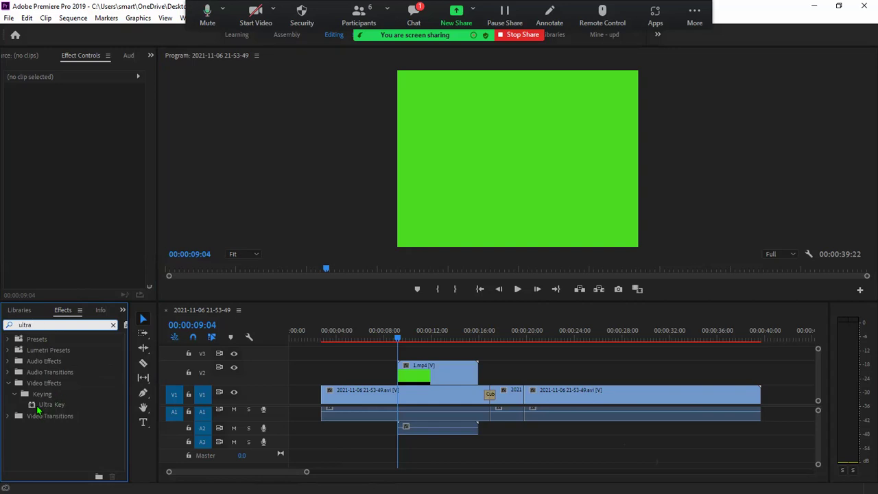
pyautogui.moveTo(46, 405); pyautogui.dragTo(421, 376)
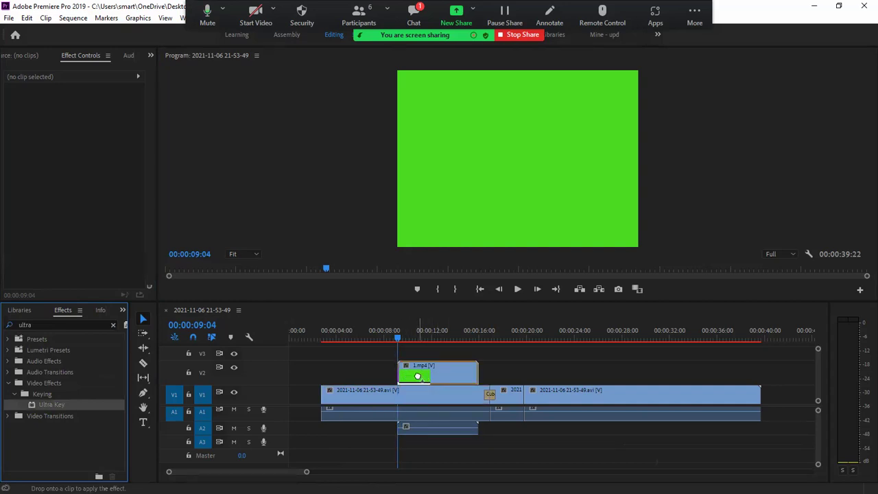
pyautogui.moveTo(421, 376)
pyautogui.mouseDown()
pyautogui.moveTo(441, 367)
pyautogui.moveTo(418, 372)
pyautogui.mouseUp()
# - Select the green-screen clip to inspect its effects, then dismiss the panels list
pyautogui.moveTo(418, 373); pyautogui.dragTo(425, 373)
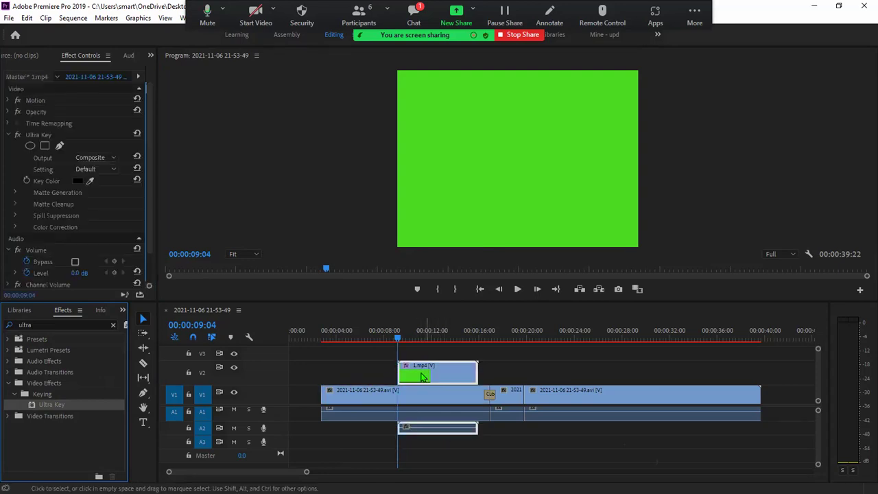
pyautogui.click(184, 18)
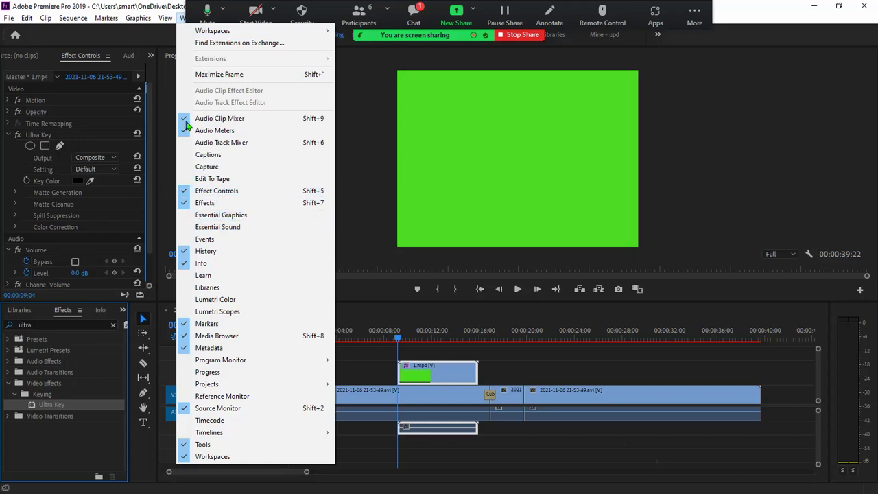
pyautogui.click(161, 187)
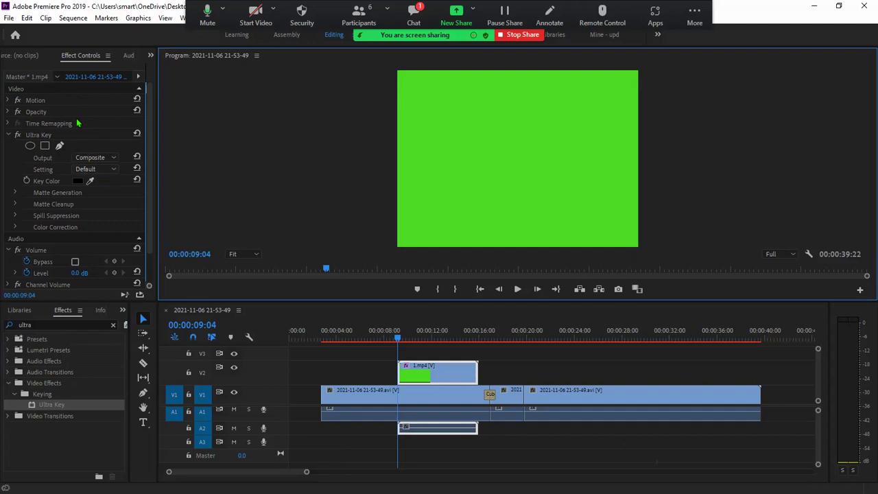
# - Sample the green backdrop with Ultra Key's Key Color eyedropper so 1.mp4's green is keyed out
pyautogui.moveTo(38, 134); pyautogui.dragTo(31, 128)
pyautogui.click(89, 181)
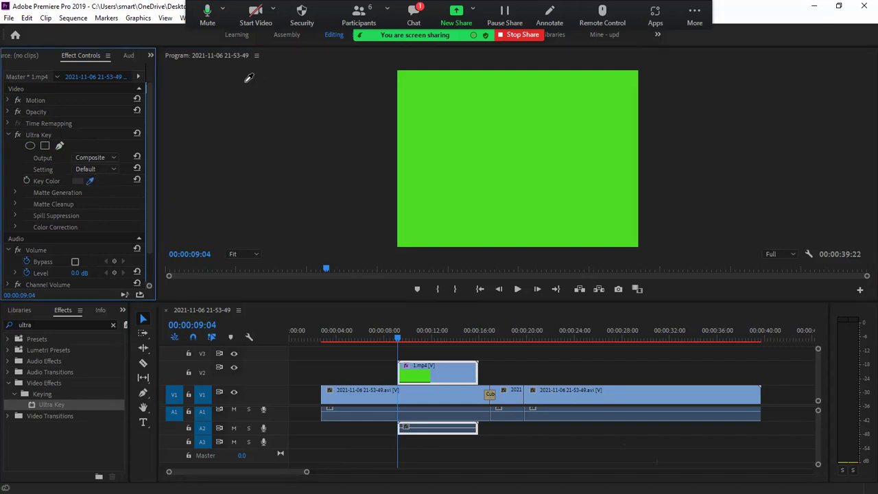
pyautogui.click(509, 238)
pyautogui.click(494, 120)
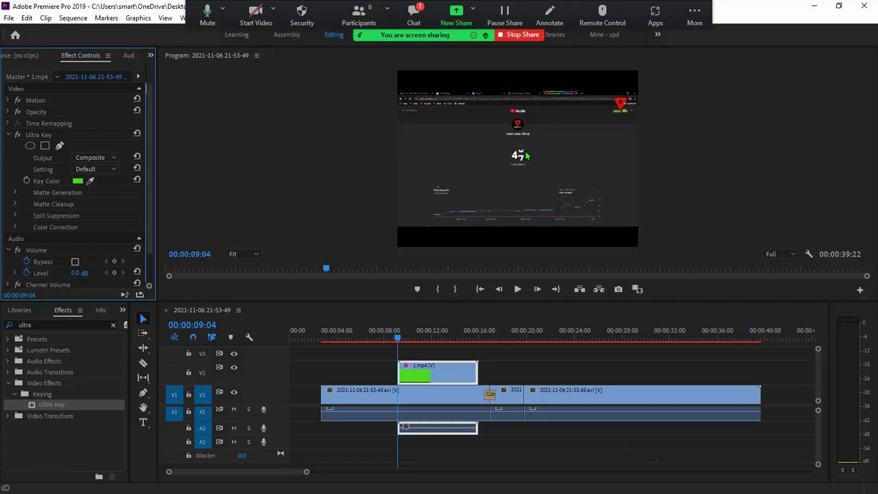
# - Shrink the green-screen clip in the frame, then undo to restore full frame size
pyautogui.click(525, 156)
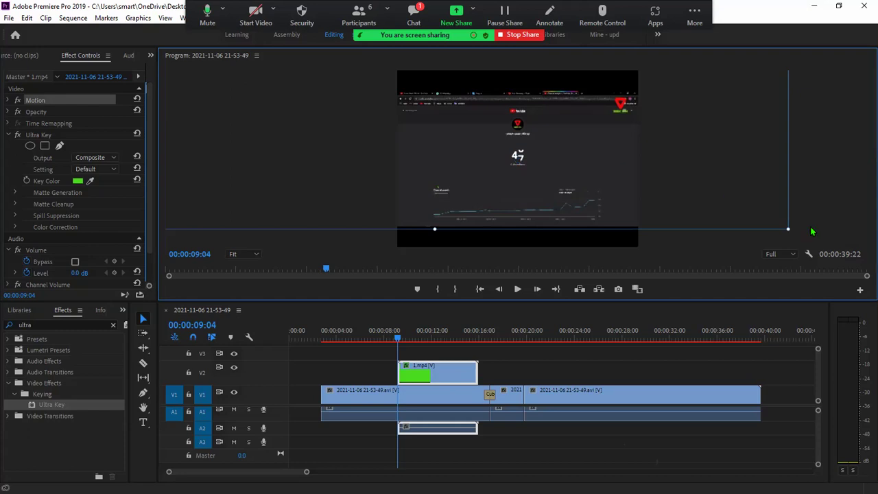
pyautogui.moveTo(625, 169); pyautogui.dragTo(371, 98)
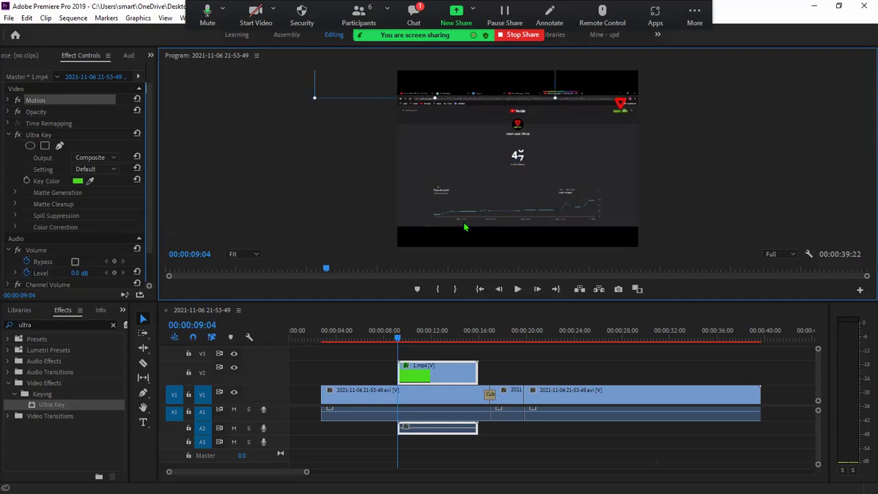
pyautogui.hotkey('ctrl', 'z')
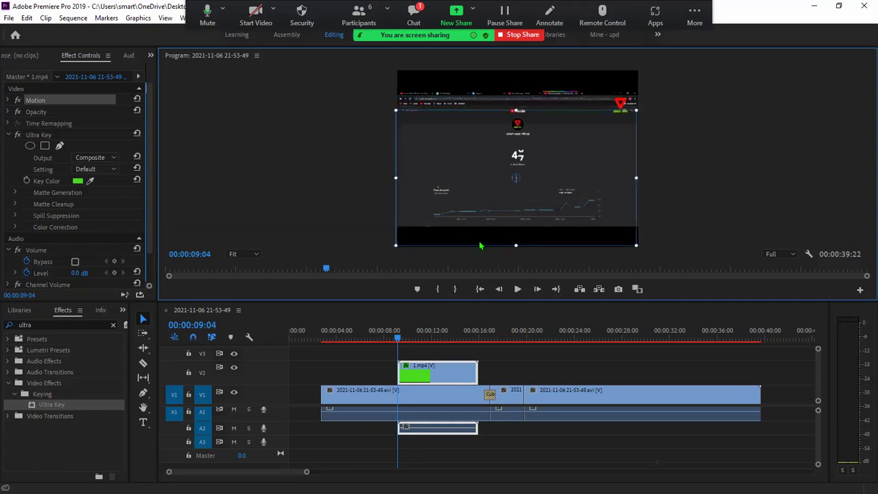
# - Play the sequence from just before the subscribe overlay on V2, then stop
pyautogui.click(391, 337)
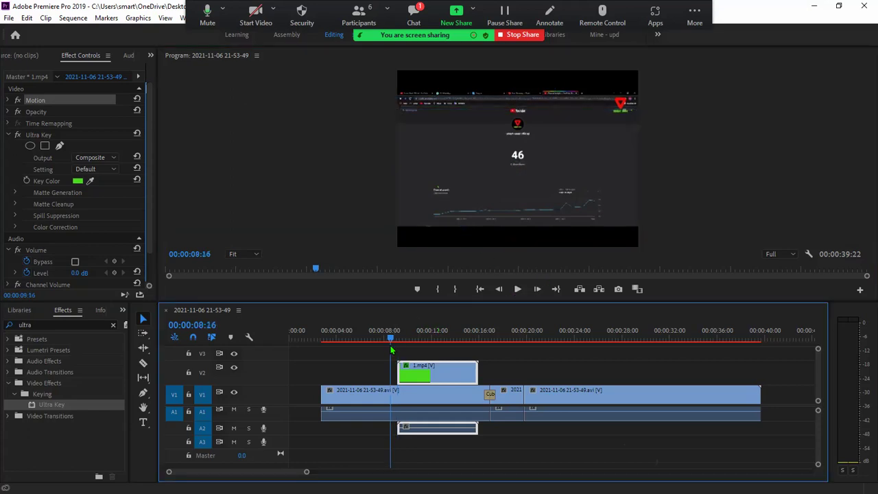
pyautogui.click(517, 291)
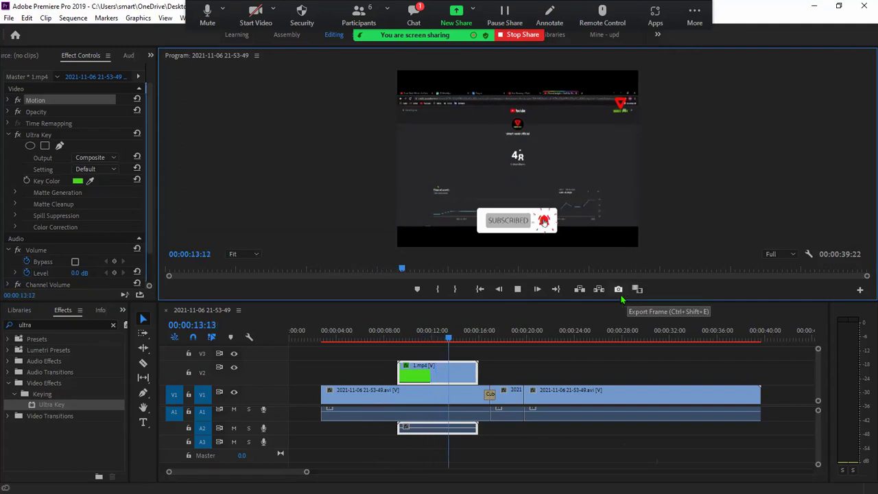
pyautogui.click(519, 291)
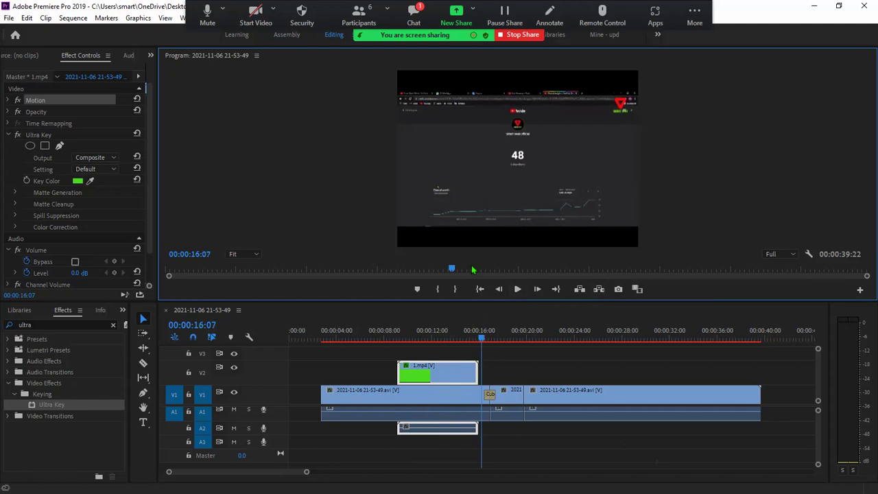
pyautogui.click(416, 19)
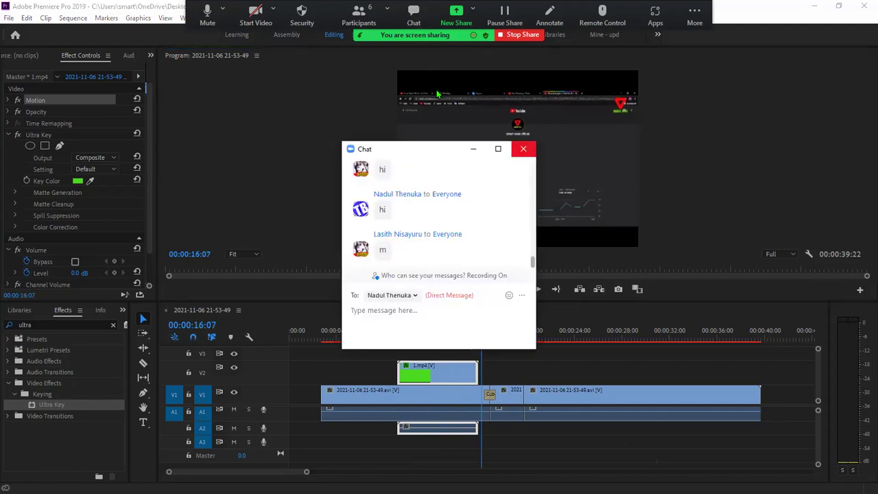
pyautogui.click(524, 149)
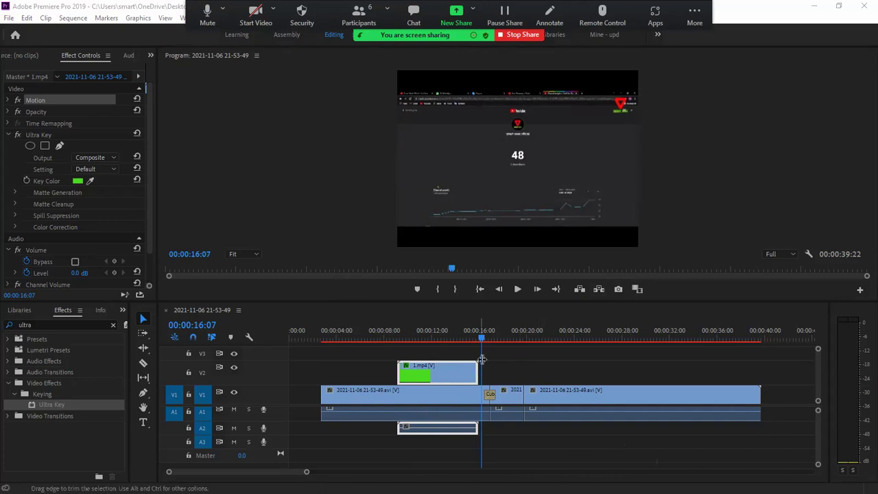
pyautogui.moveTo(480, 339); pyautogui.dragTo(323, 355)
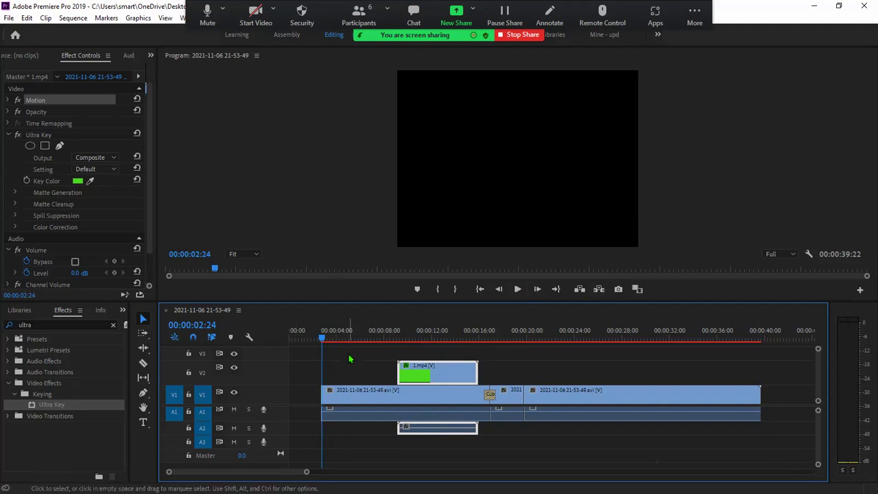
pyautogui.click(518, 289)
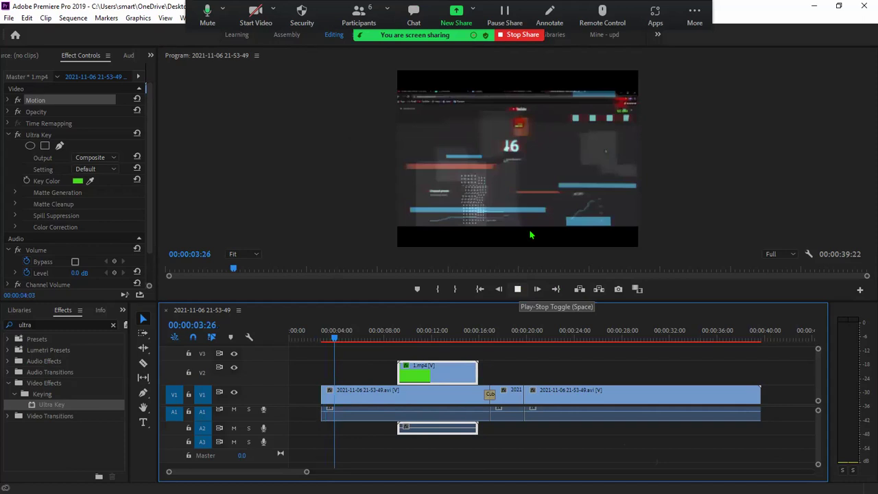
pyautogui.click(358, 341)
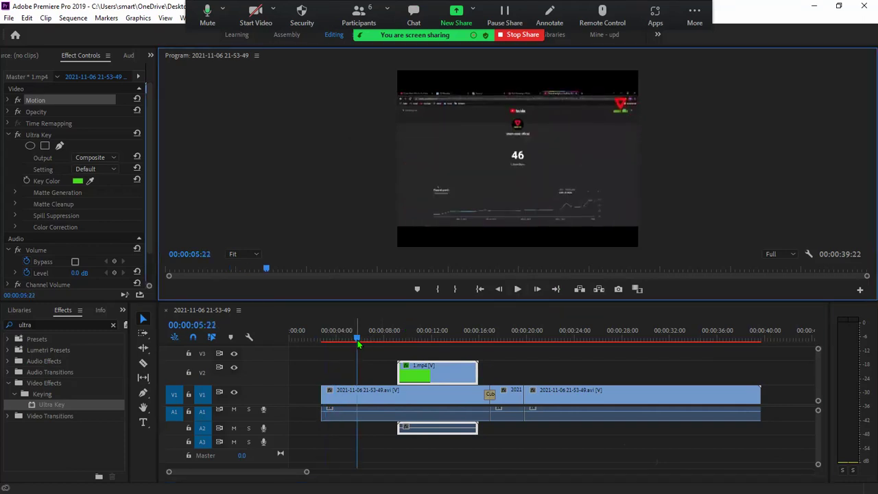
pyautogui.moveTo(306, 347); pyautogui.dragTo(448, 354)
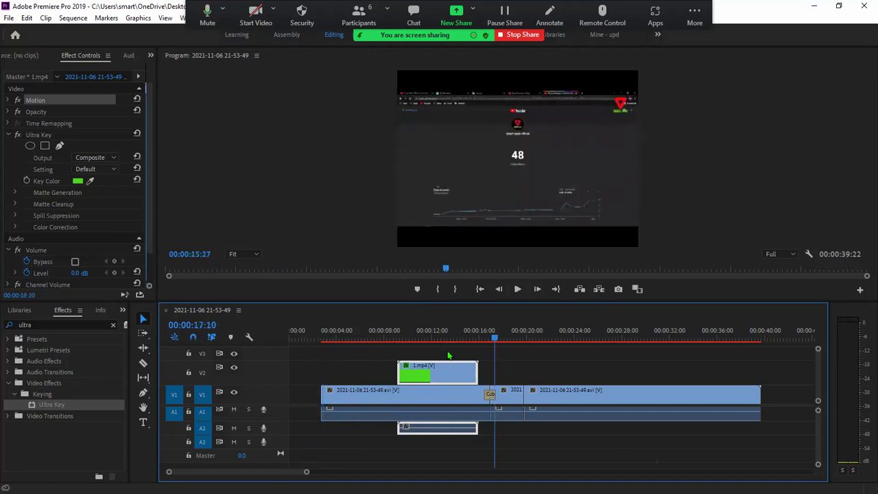
pyautogui.click(320, 346)
pyautogui.click(512, 337)
pyautogui.click(352, 336)
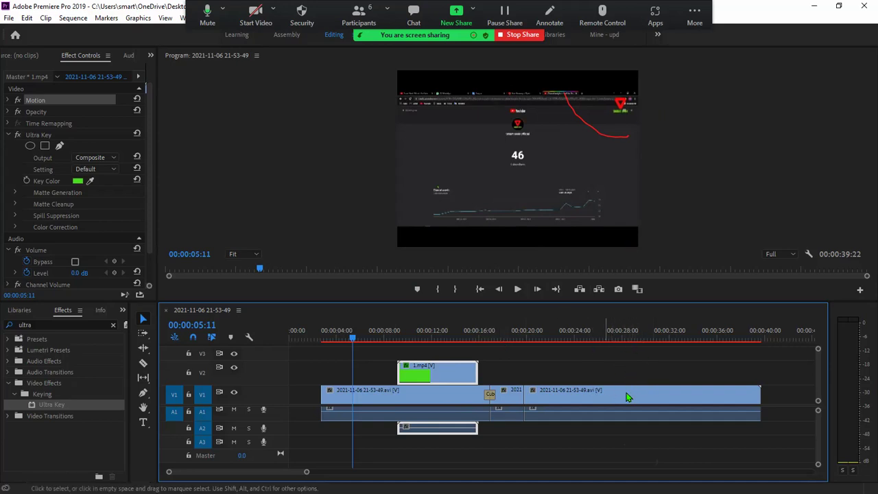
pyautogui.click(589, 131)
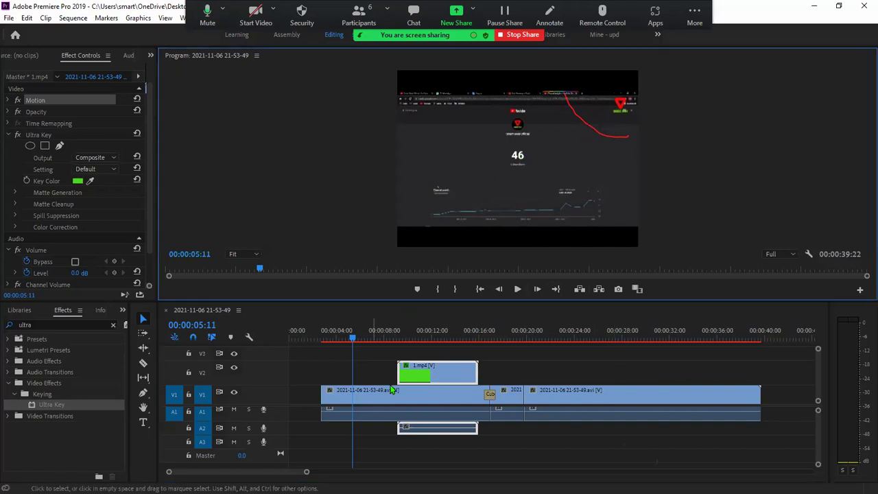
pyautogui.scroll(-3, 607, 394)
pyautogui.scroll(-3, 606, 394)
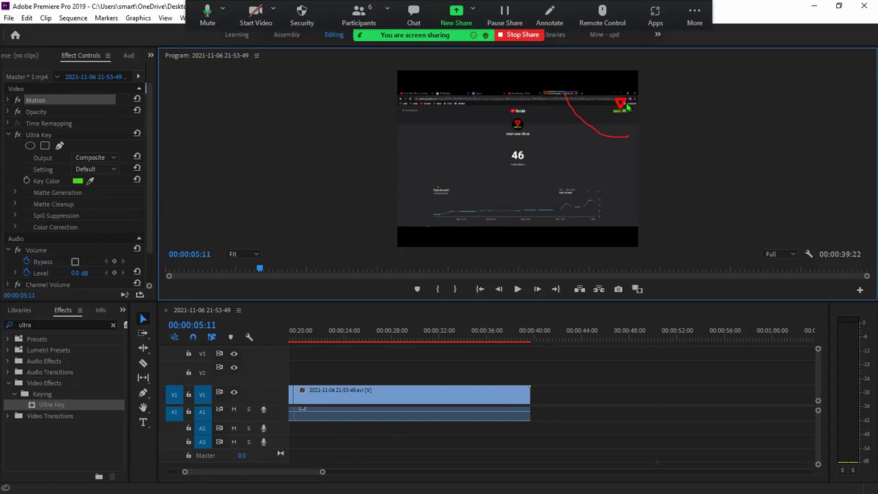
pyautogui.hotkey('ctrl', 'z')
pyautogui.hotkey('ctrl', 'z')
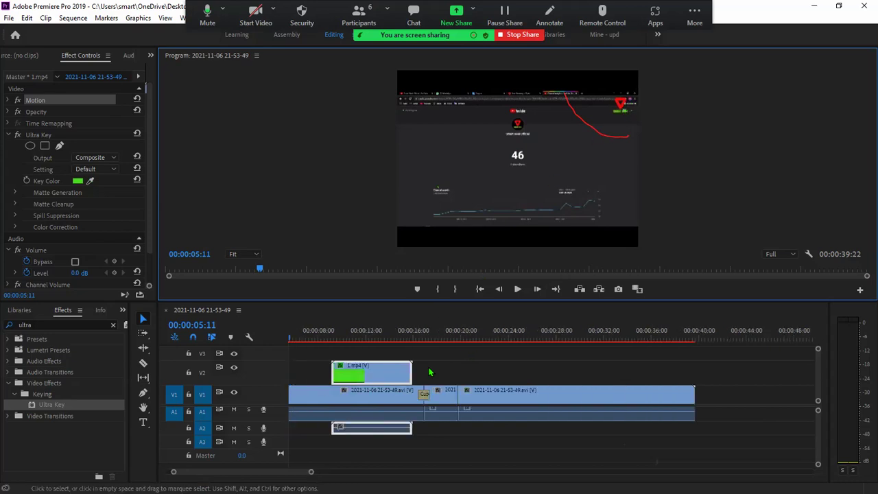
pyautogui.hotkey('ctrl', 'z')
# - Deselect the overlay clip, clear the Effects search text, and expand the Presets folder
pyautogui.click(513, 379)
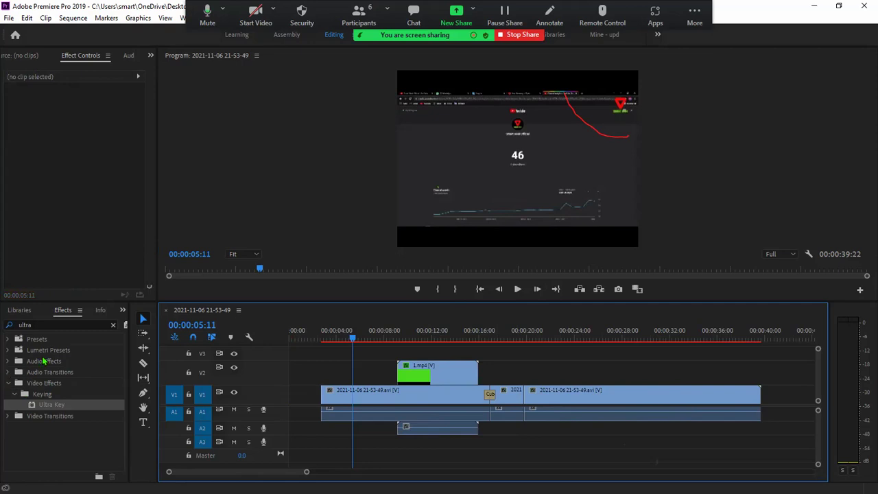
pyautogui.click(47, 326)
pyautogui.press('BackSpace')
pyautogui.press('BackSpace')
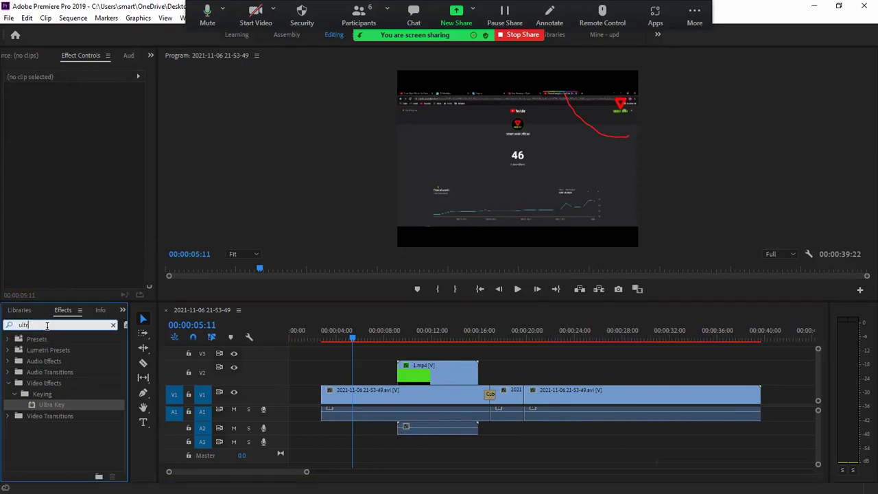
pyautogui.press('BackSpace')
pyautogui.press('BackSpace')
pyautogui.press('BackSpace')
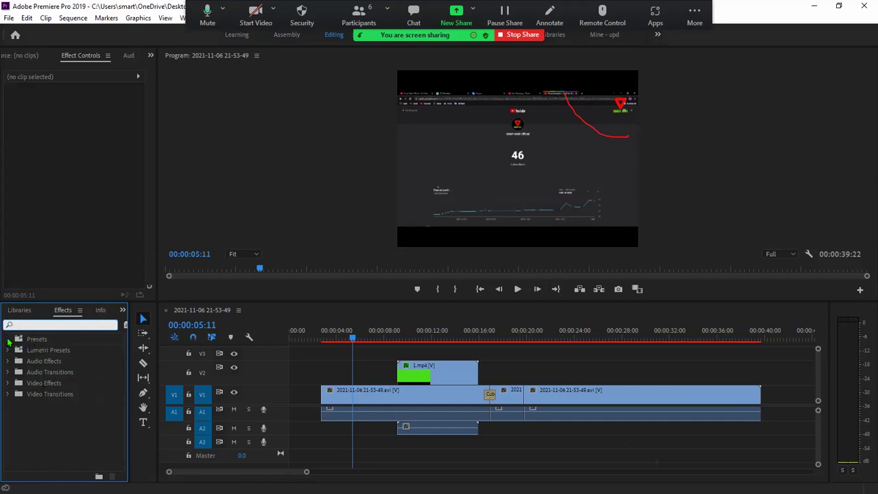
pyautogui.click(7, 339)
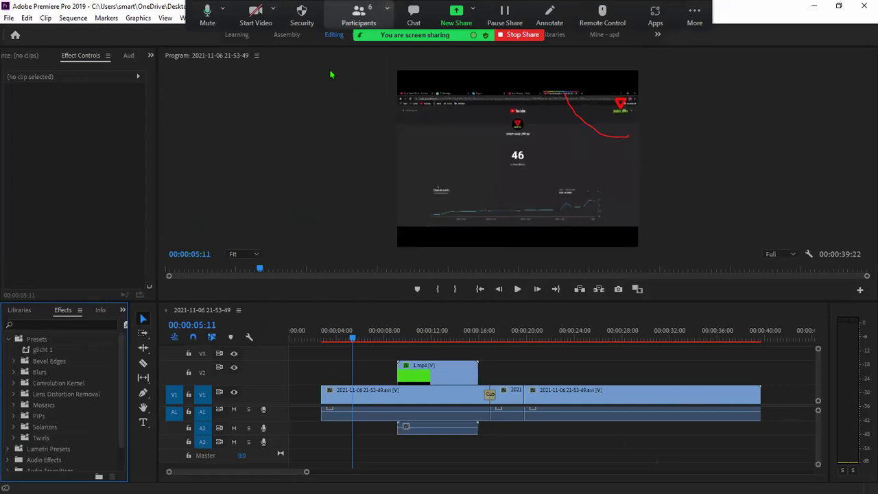
# - Open and close the meeting participants list, then start annotating the shared screen
pyautogui.hotkey('alt', 'u')
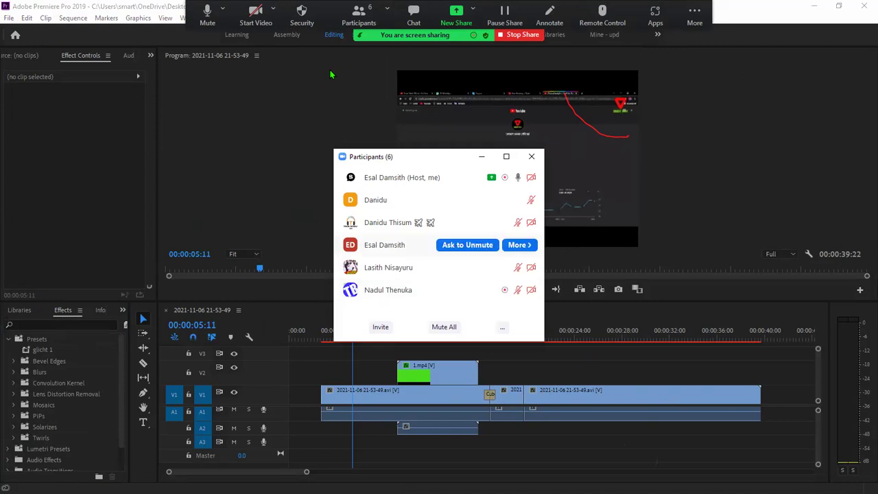
pyautogui.click(552, 155)
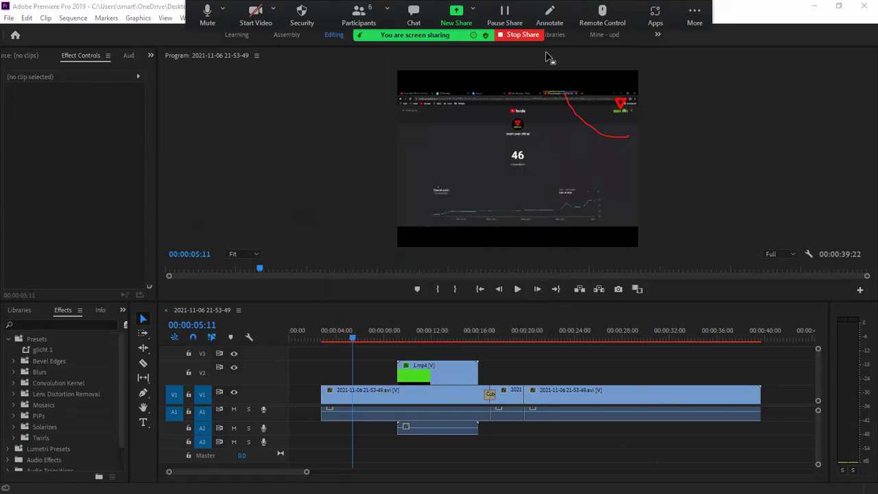
pyautogui.hotkey('alt', 'shift', 'a')
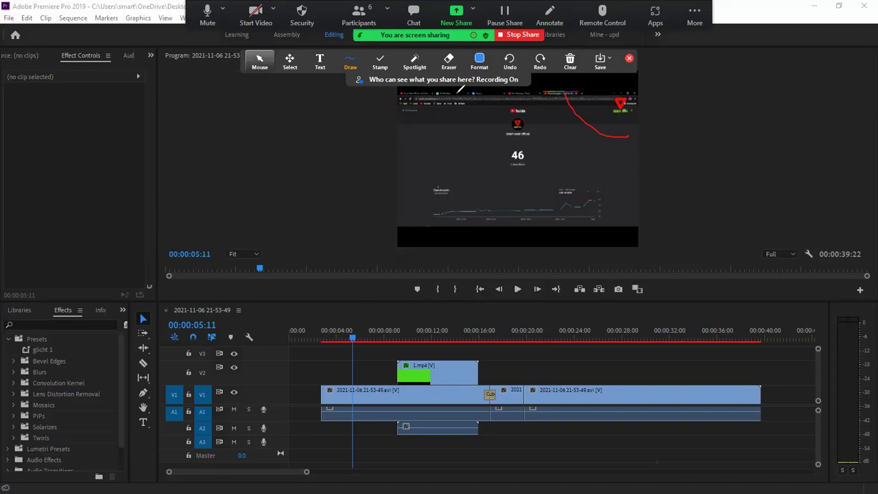
# - Stop drawing annotations and close the annotation tools
pyautogui.click(259, 62)
pyautogui.click(301, 113)
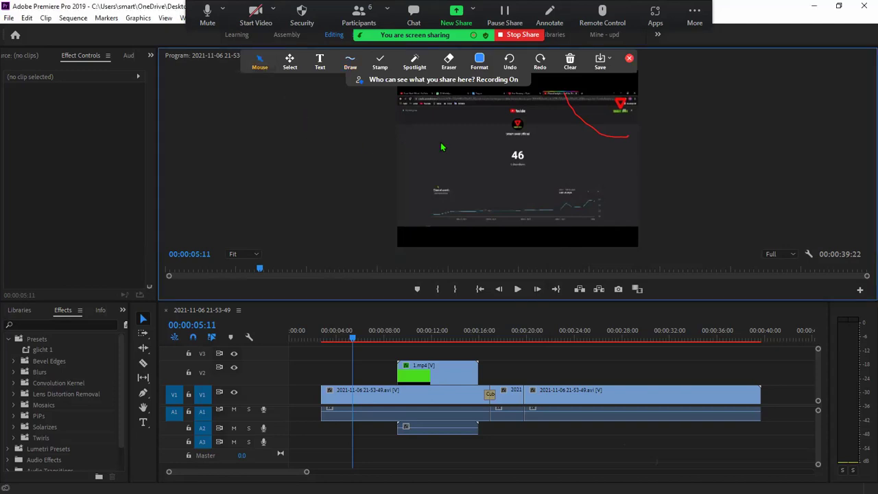
pyautogui.click(550, 15)
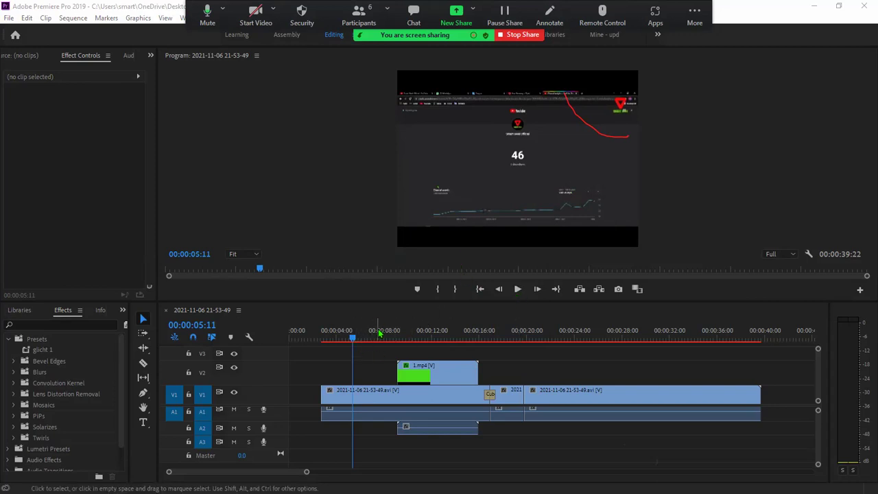
# - Keep Playback Resolution at Full and switch the left panel to the Project panel
pyautogui.click(780, 253)
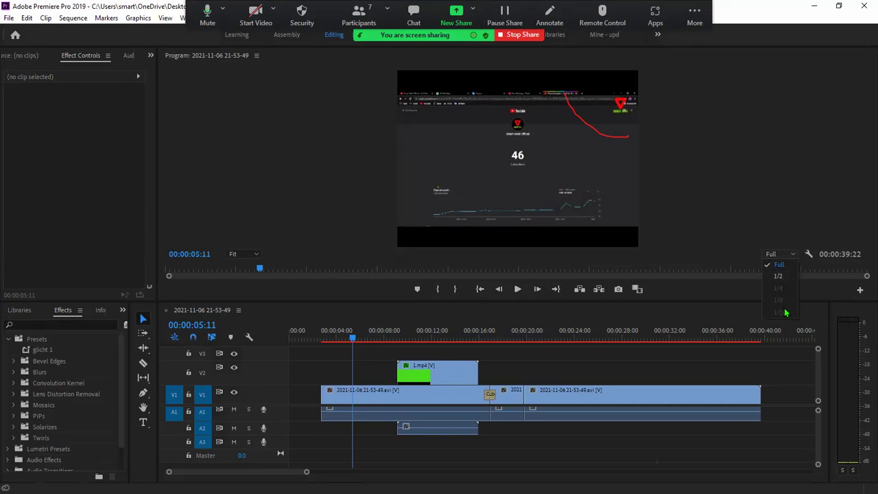
pyautogui.click(780, 265)
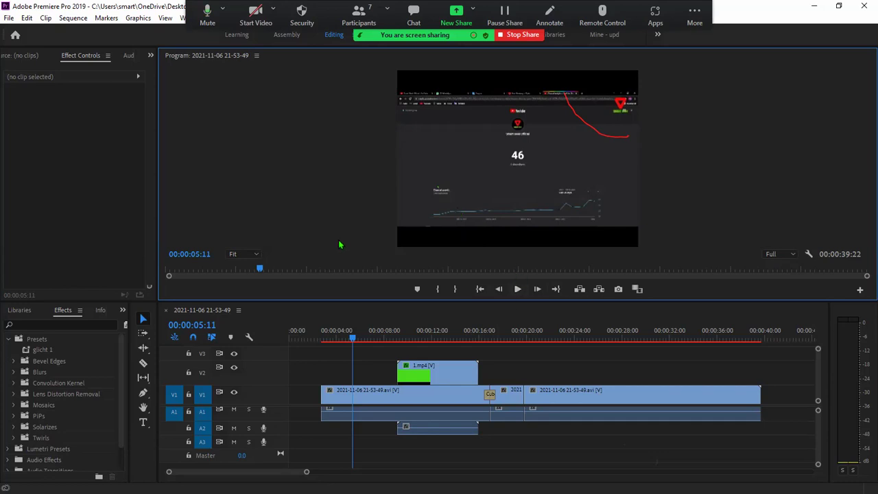
pyautogui.click(123, 310)
pyautogui.click(151, 323)
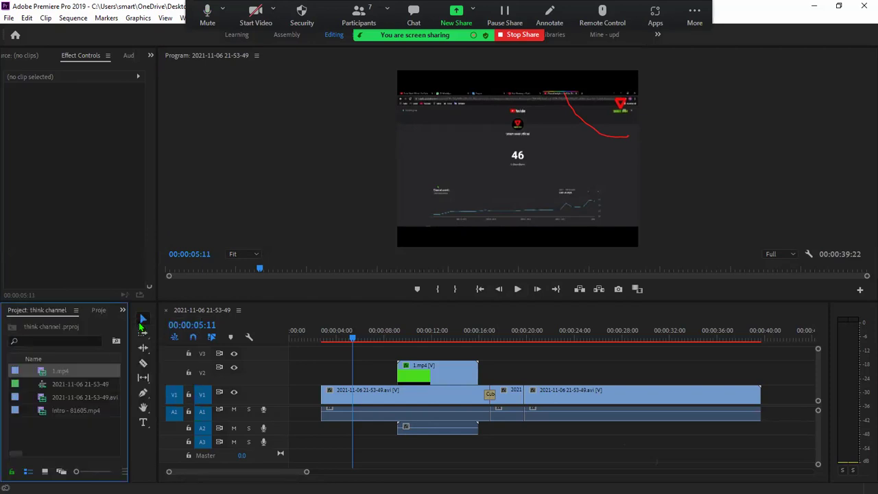
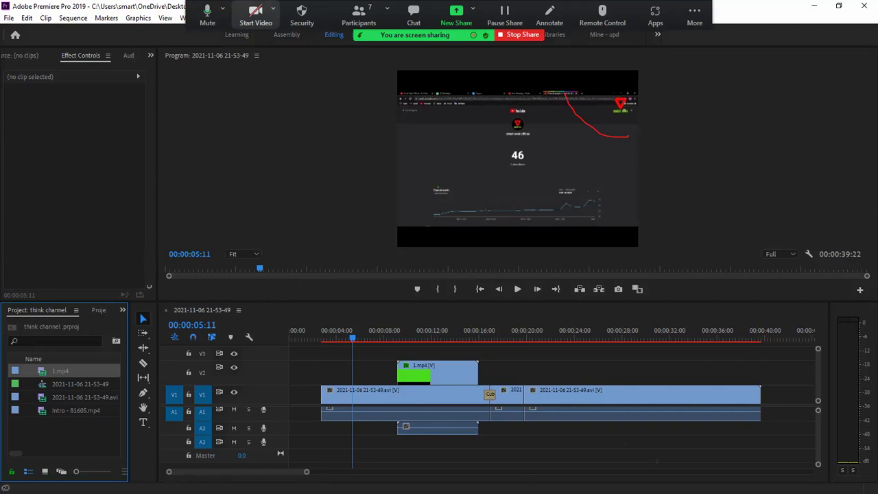
# - Dismiss the screen-sharing notice and step the Premiere preview back one frame
pyautogui.hotkey('alt', 'Tab')
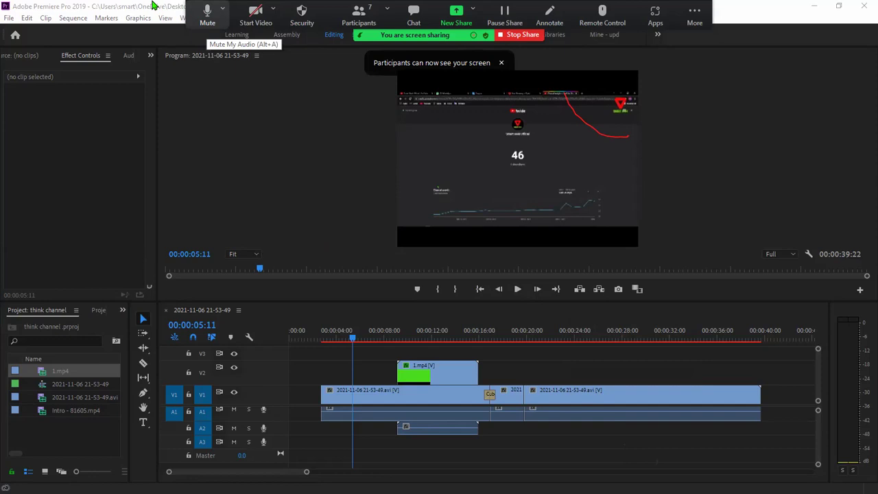
pyautogui.click(501, 62)
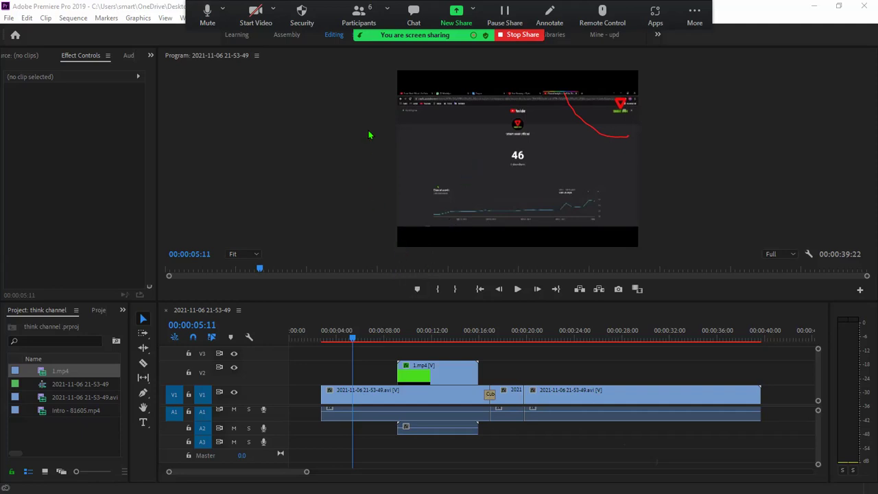
pyautogui.press('Left')
# - Scrub to near the sequence start, play it, and jump back a couple of seconds
pyautogui.moveTo(354, 339); pyautogui.dragTo(323, 341)
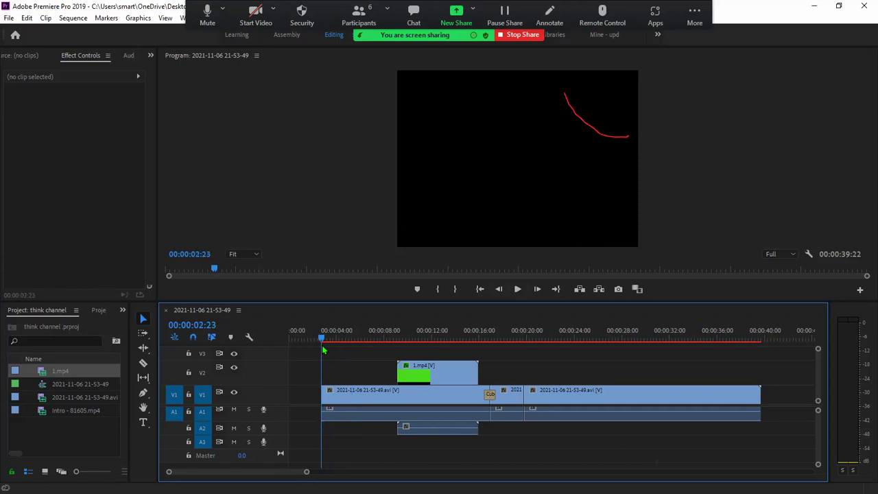
pyautogui.click(518, 289)
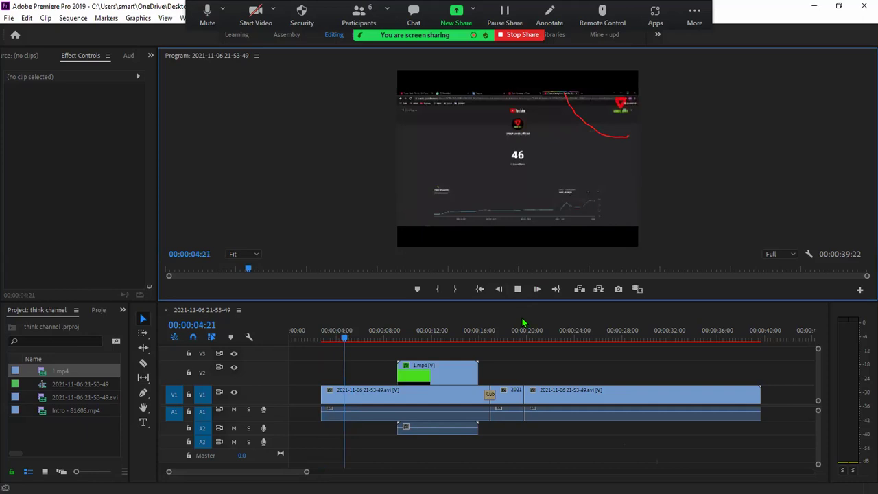
pyautogui.press('j')
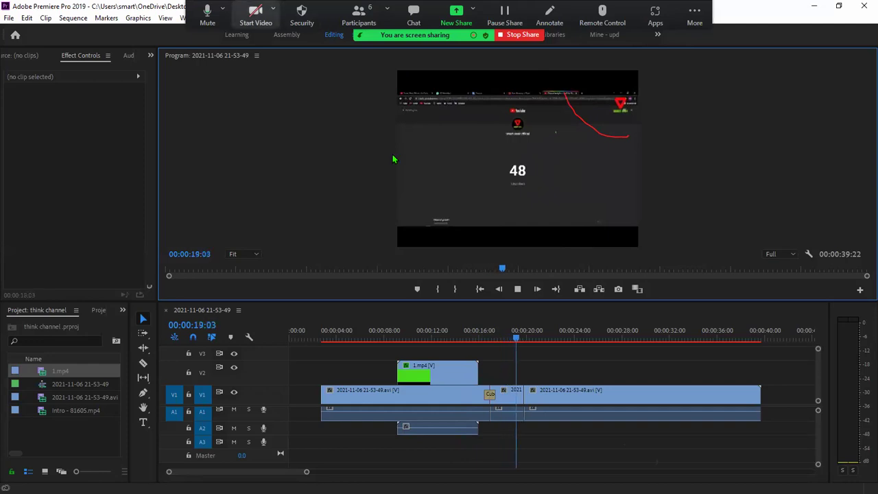
# - Stop playback, minimize Premiere, and restore Chrome showing the WhatsApp Web chats
pyautogui.click(522, 290)
pyautogui.click(814, 5)
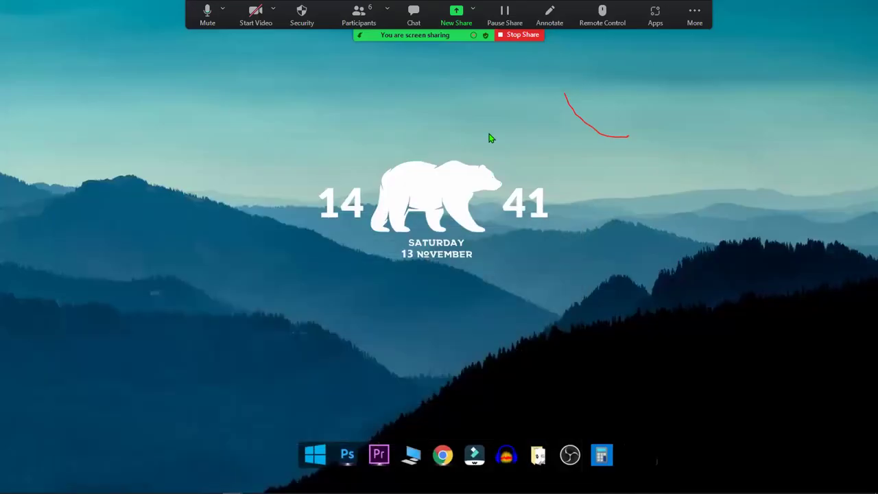
pyautogui.moveTo(275, 490)
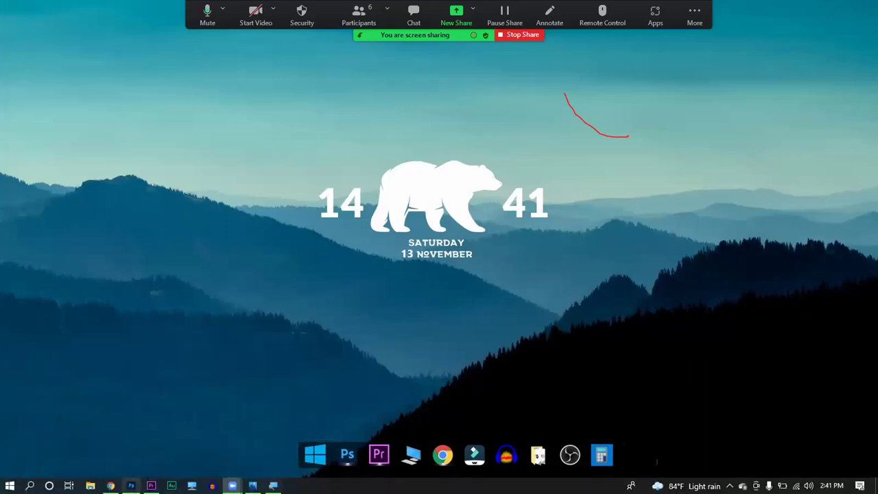
pyautogui.click(111, 486)
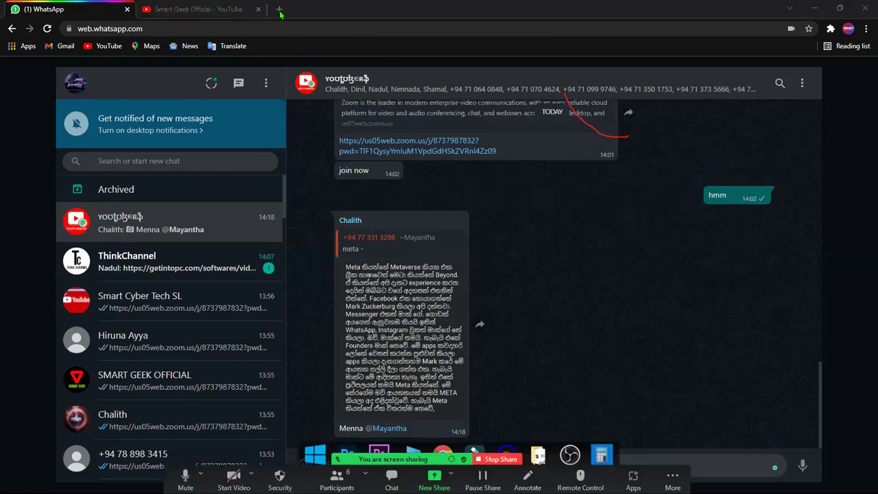
# - Open Google Drive in a new Chrome tab from the Google apps grid
pyautogui.click(280, 9)
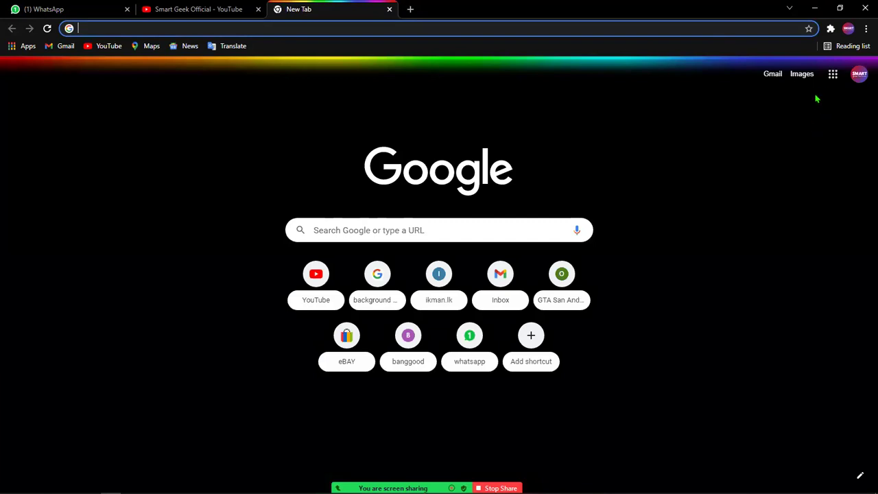
pyautogui.click(833, 73)
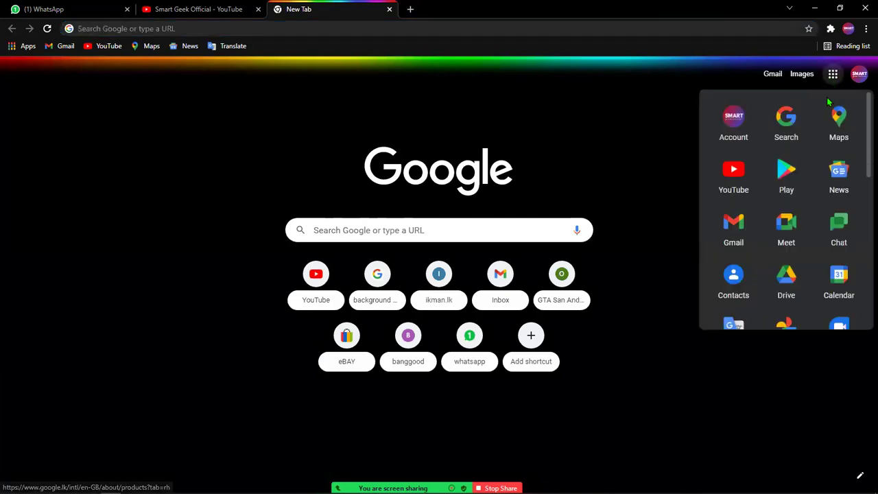
pyautogui.click(786, 275)
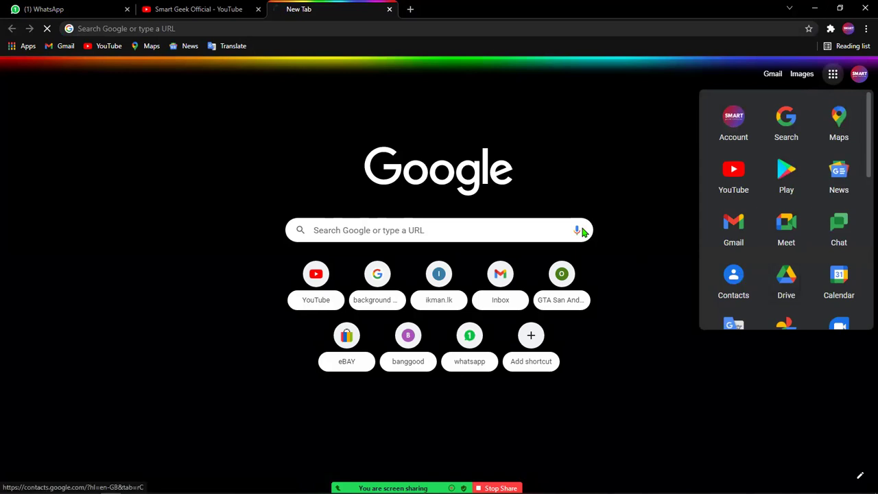
# - Check the Smart Geek Official channel's subscriber count, then return to the Drive tab
pyautogui.click(172, 7)
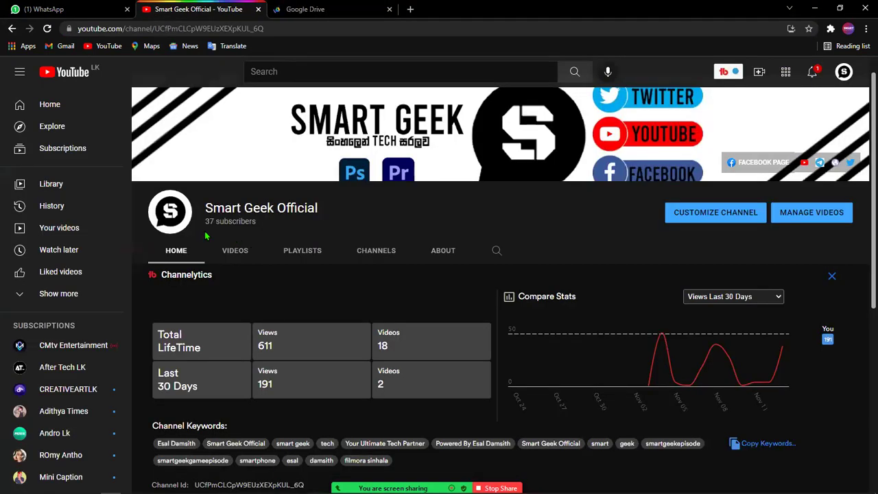
pyautogui.moveTo(205, 221); pyautogui.dragTo(234, 222)
pyautogui.click(277, 227)
pyautogui.scroll(1, 424, 146)
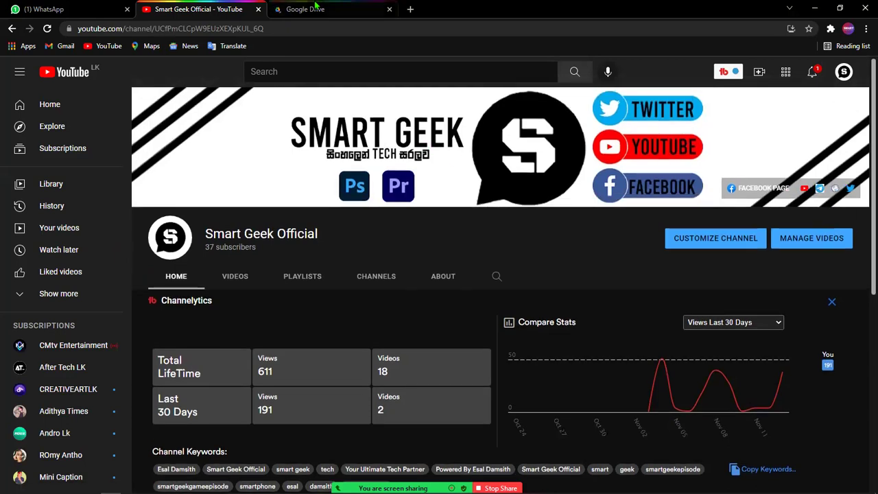
pyautogui.click(316, 9)
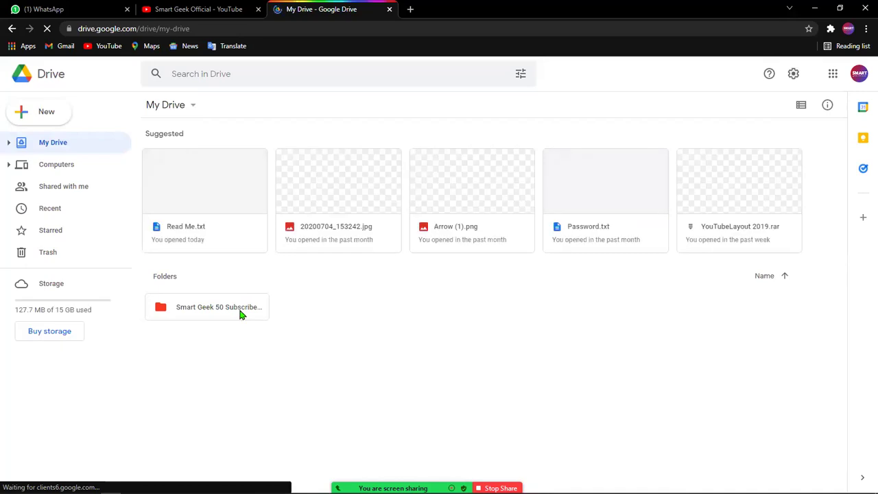
# - Open the Smart Geek gift-pack folder, then Gift pack inside, and browse the Effects folder
pyautogui.click(240, 315)
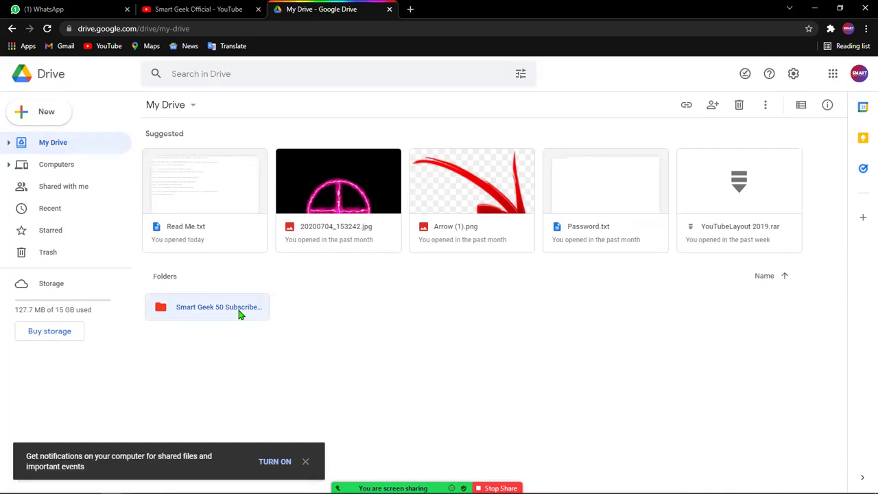
pyautogui.doubleClick(239, 315)
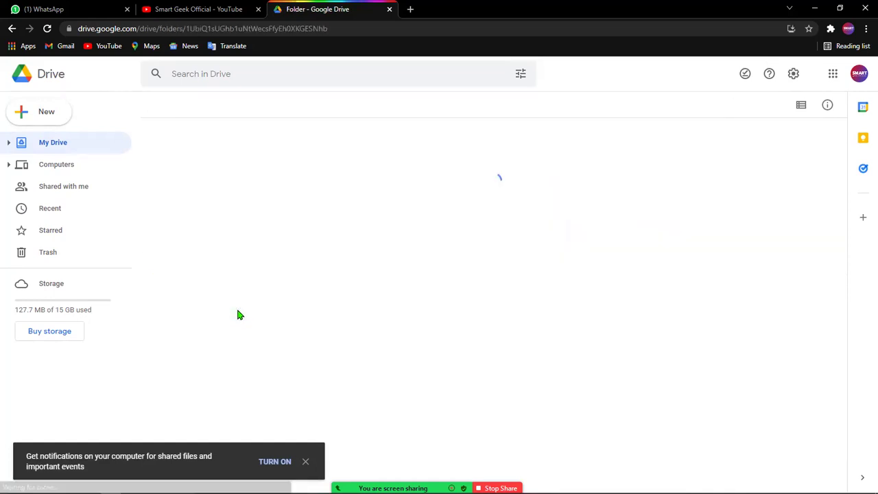
pyautogui.doubleClick(220, 168)
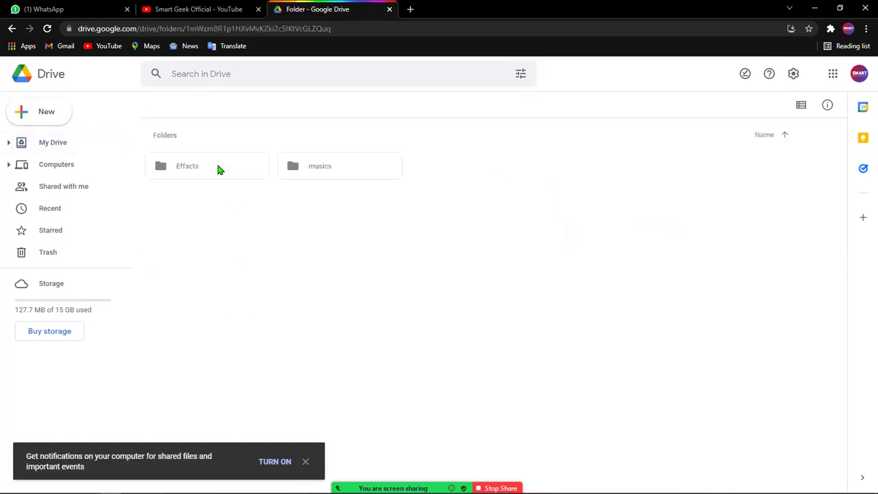
pyautogui.doubleClick(219, 169)
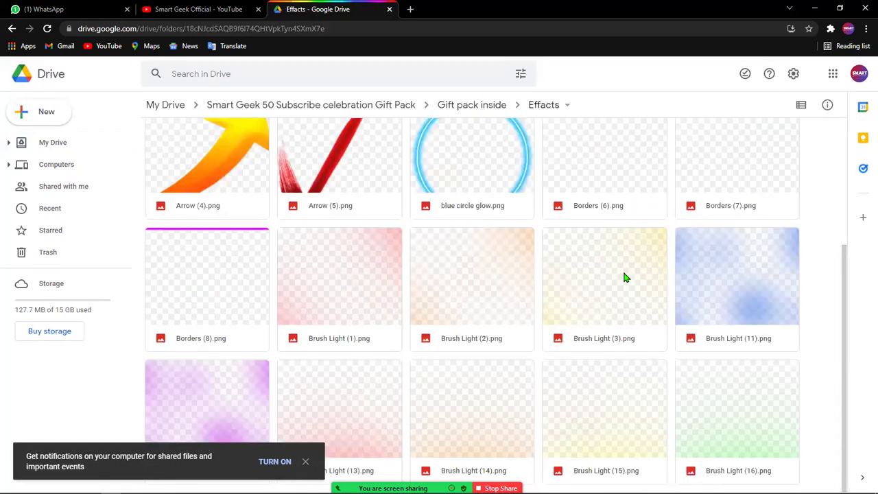
pyautogui.scroll(3, 625, 277)
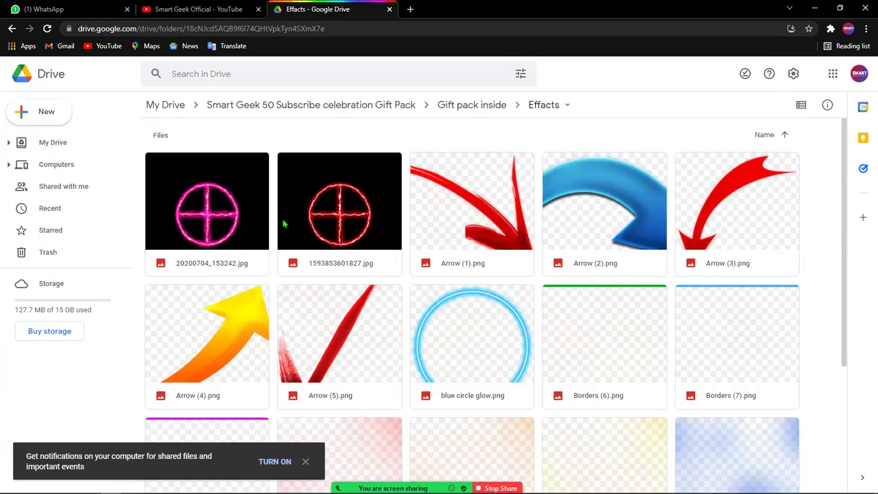
pyautogui.scroll(-3, 687, 249)
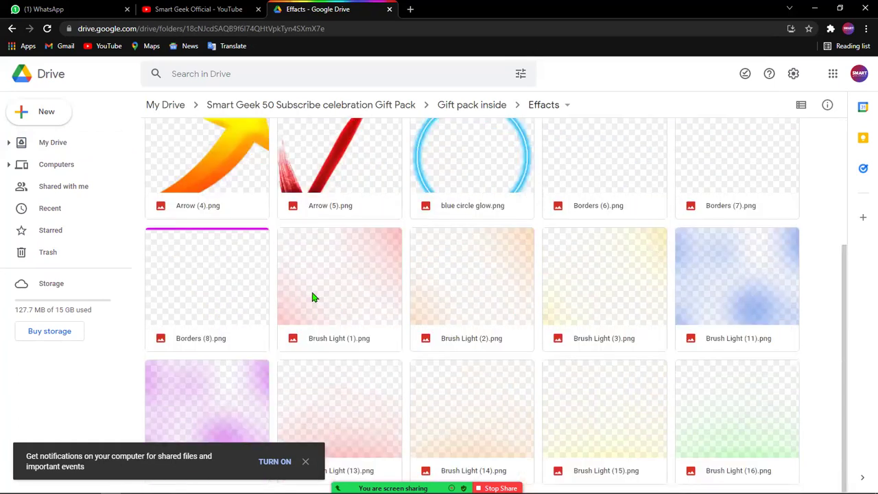
pyautogui.scroll(5, 274, 276)
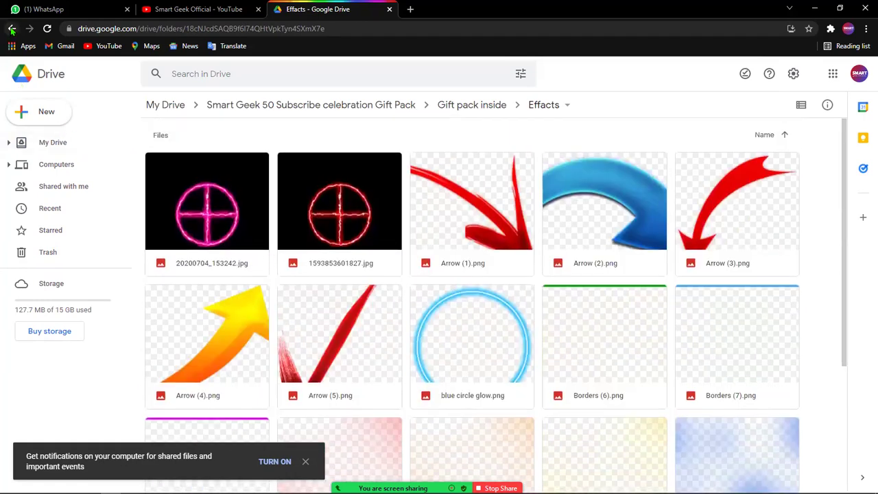
# - Look inside the musics folder, then navigate back up to My Drive
pyautogui.click(325, 167)
pyautogui.doubleClick(324, 168)
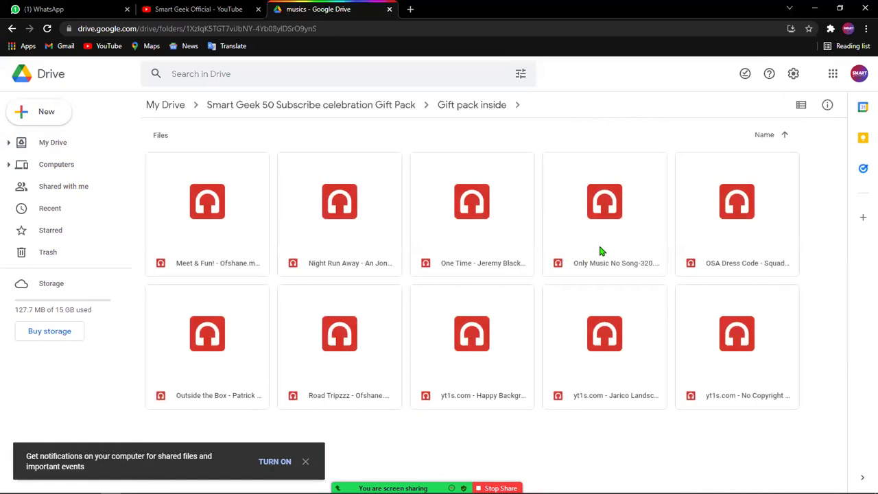
pyautogui.click(11, 28)
pyautogui.click(38, 9)
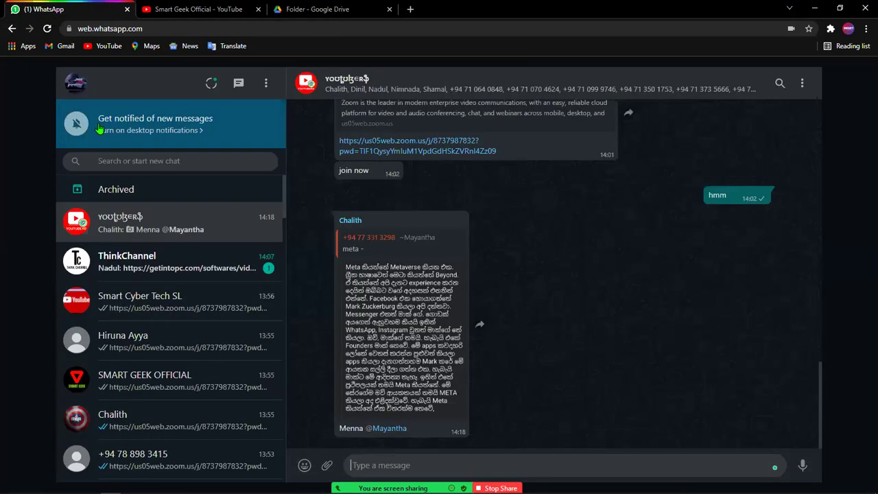
pyautogui.click(153, 269)
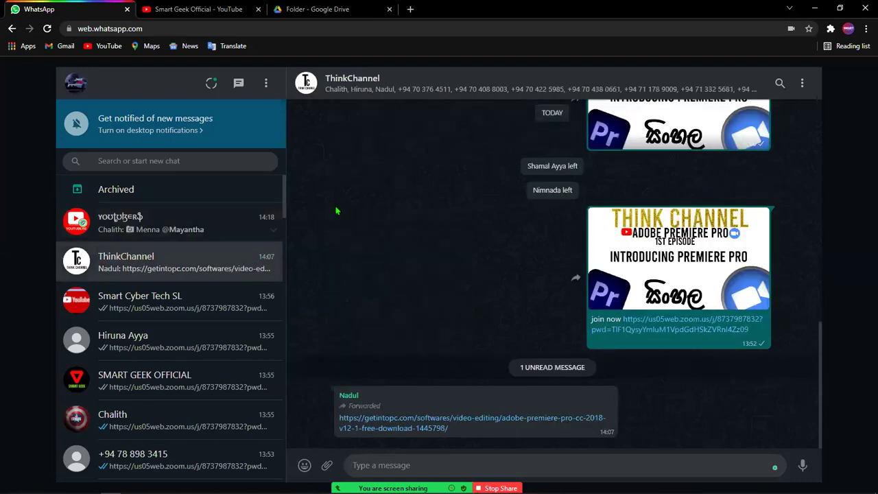
pyautogui.click(322, 7)
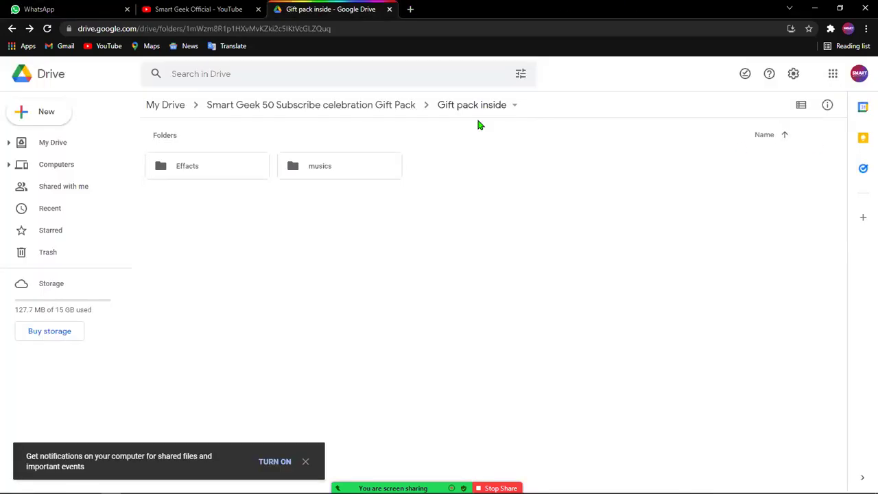
pyautogui.click(11, 28)
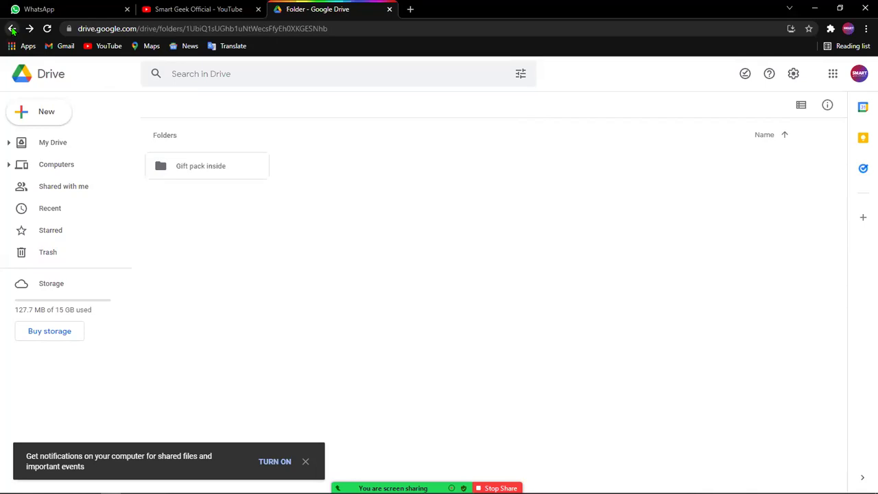
pyautogui.click(12, 29)
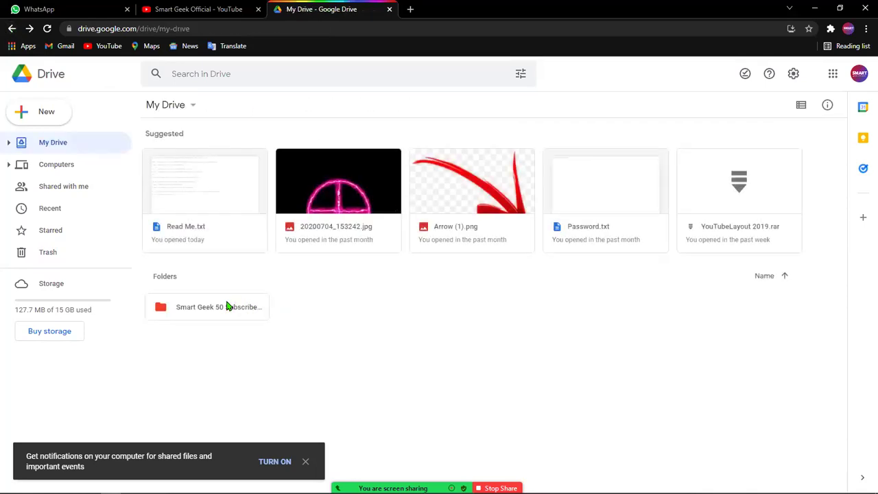
# - Copy the Smart Geek gift-pack folder's Drive share link and switch to WhatsApp
pyautogui.rightClick(220, 311)
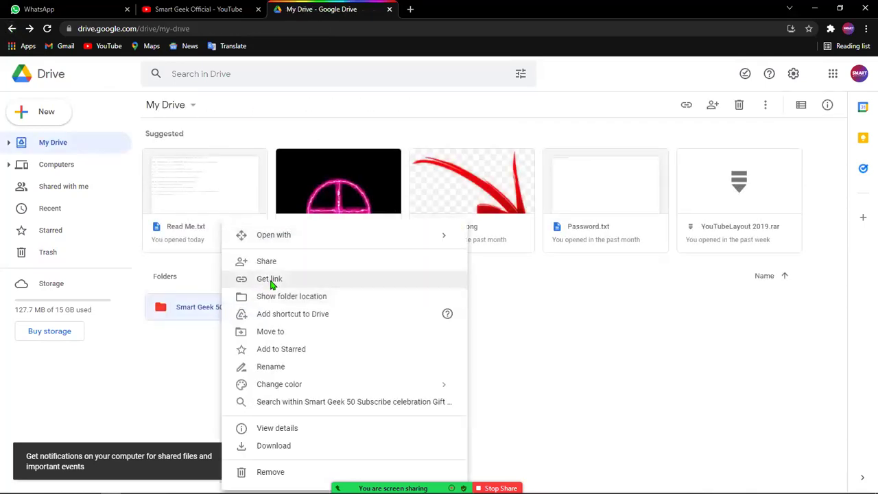
pyautogui.click(270, 278)
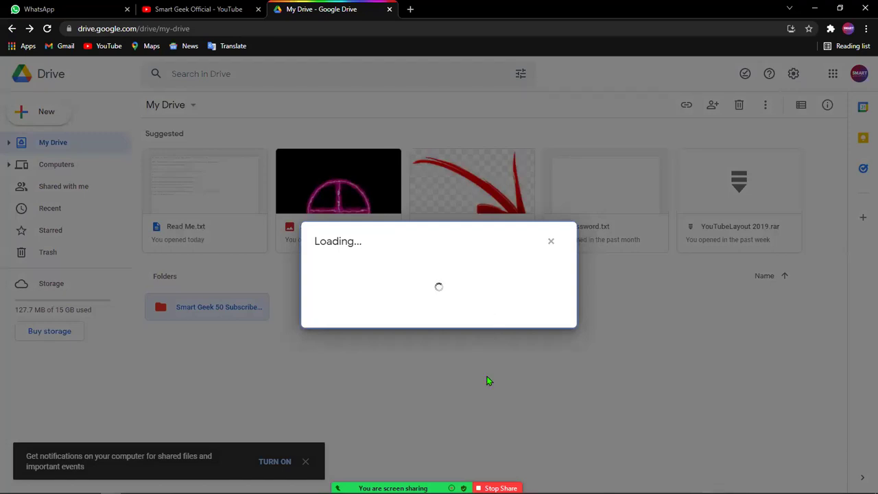
pyautogui.moveTo(480, 491)
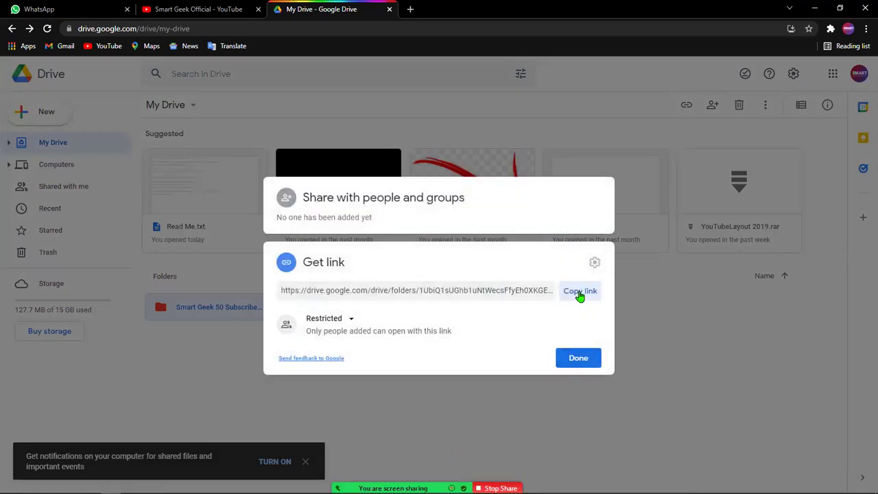
pyautogui.click(585, 360)
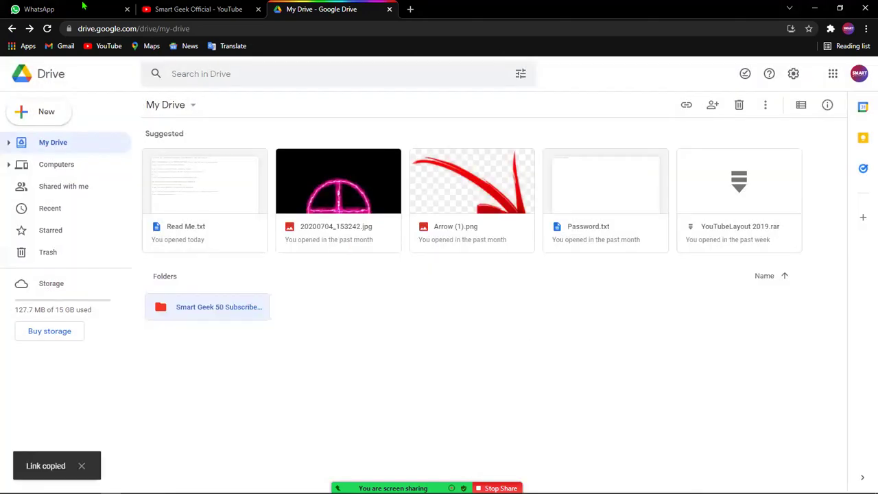
pyautogui.click(41, 9)
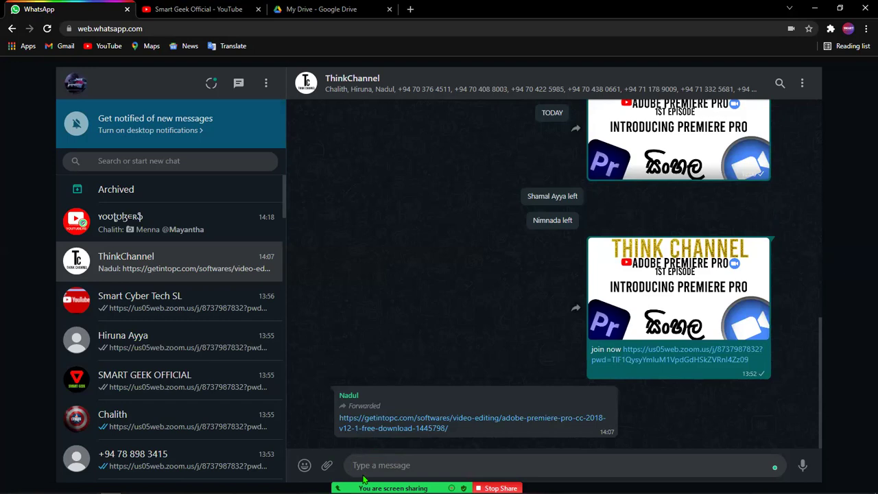
# - Send '50 subscribe gift link' with the pasted Drive folder URL to the group
pyautogui.moveTo(365, 480)
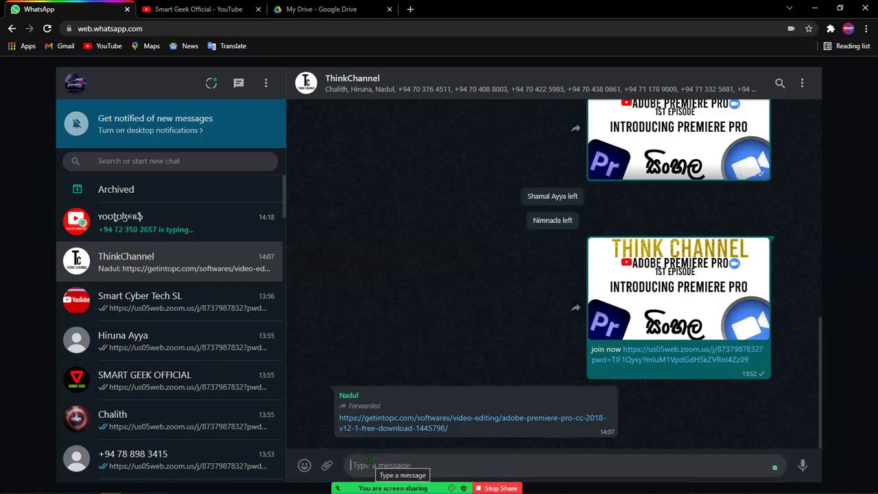
pyautogui.write('50 ')
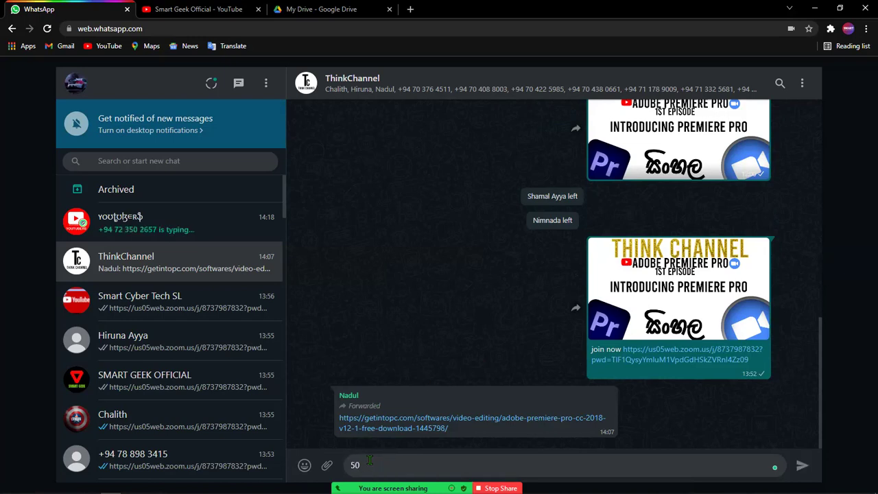
pyautogui.write('subscribe')
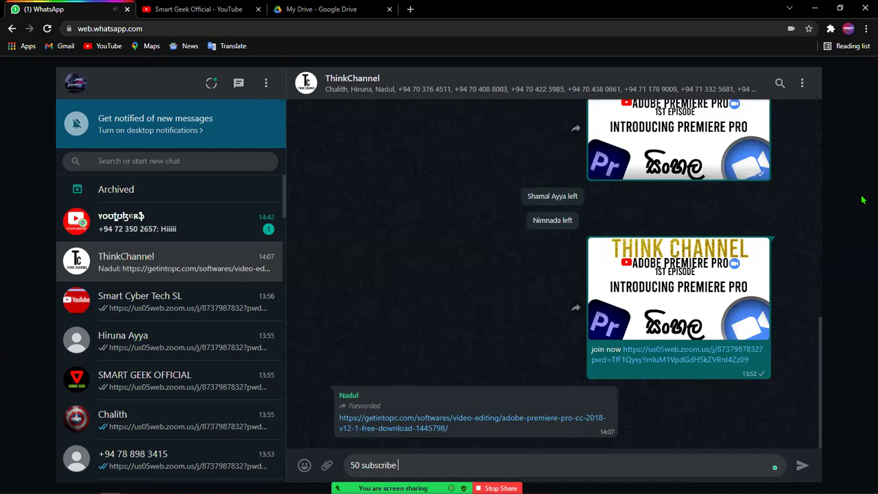
pyautogui.write(' gift lik')
pyautogui.press('BackSpace')
pyautogui.press('BackSpace')
pyautogui.write('link')
pyautogui.hotkey('ctrl', 'v')
pyautogui.press('Return')
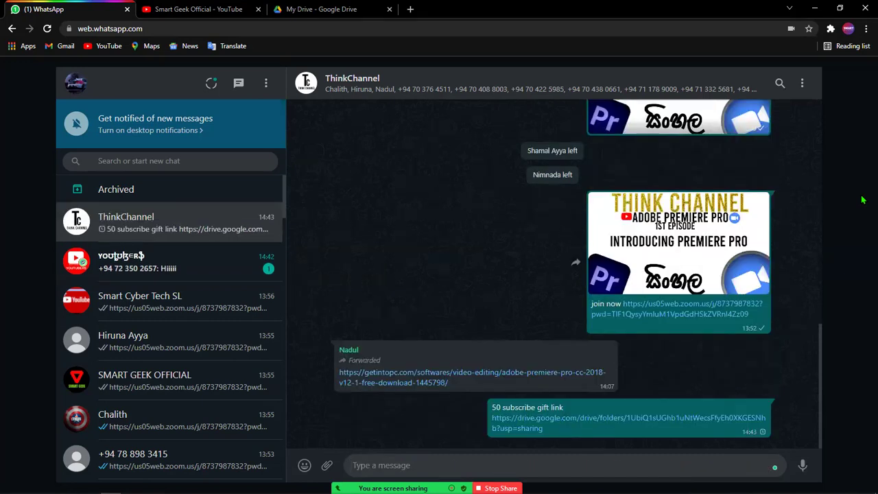
# - Glance at the unread chat, then return to the ThinkChannel group and review its history
pyautogui.click(186, 278)
pyautogui.click(197, 222)
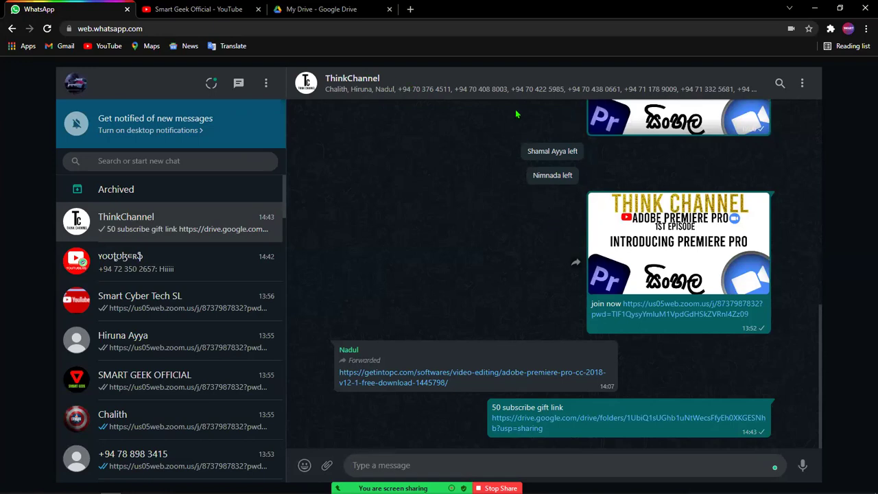
pyautogui.moveTo(518, 114); pyautogui.dragTo(596, 299)
pyautogui.click(530, 260)
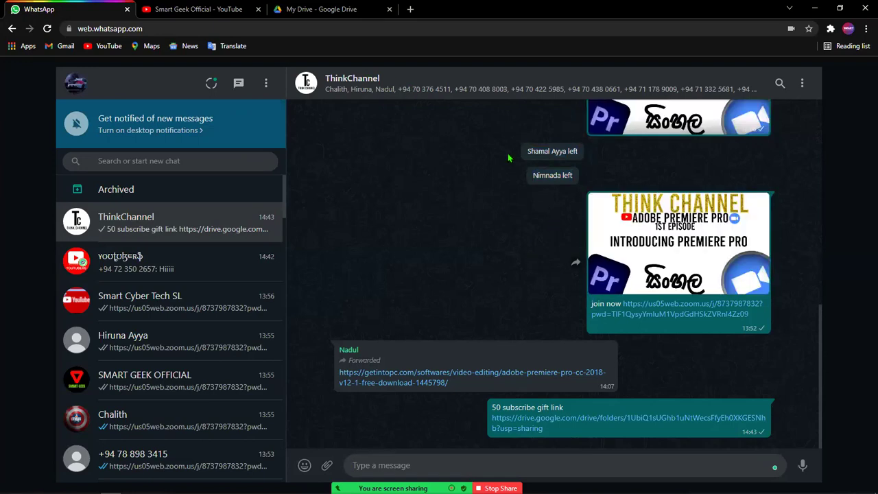
pyautogui.click(357, 83)
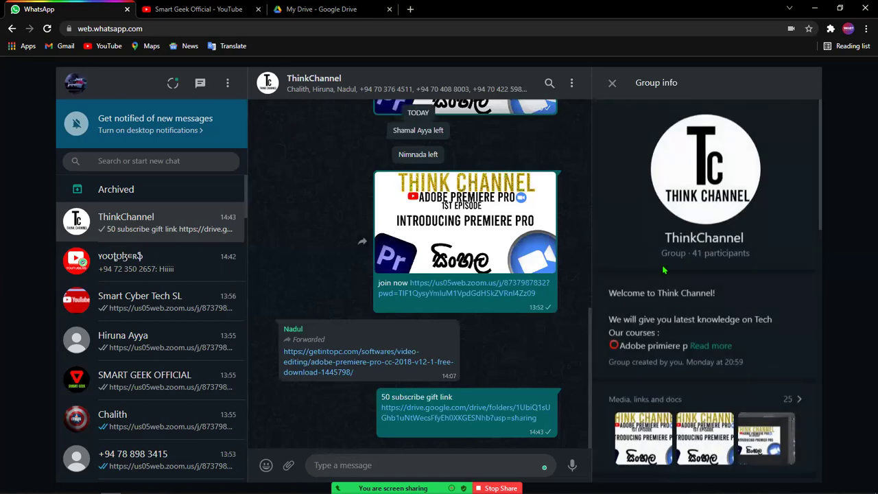
pyautogui.scroll(-10, 716, 348)
pyautogui.scroll(-5, 716, 371)
pyautogui.scroll(-1, 715, 381)
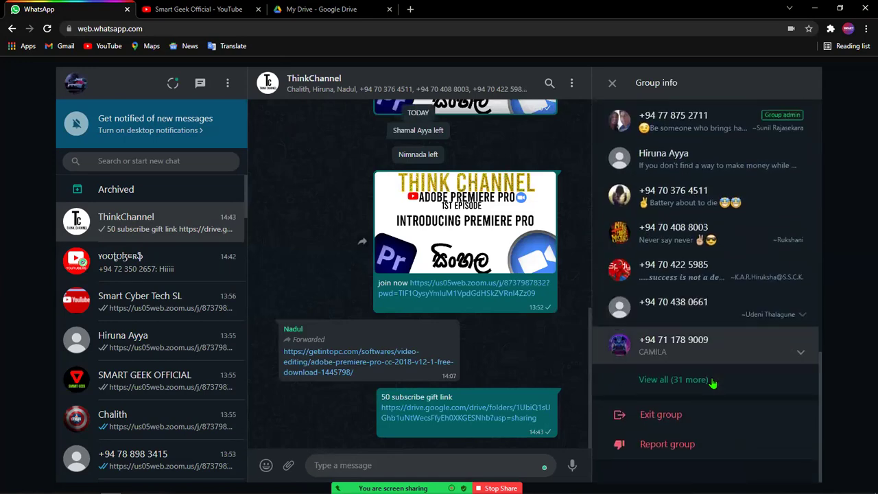
pyautogui.scroll(5, 686, 330)
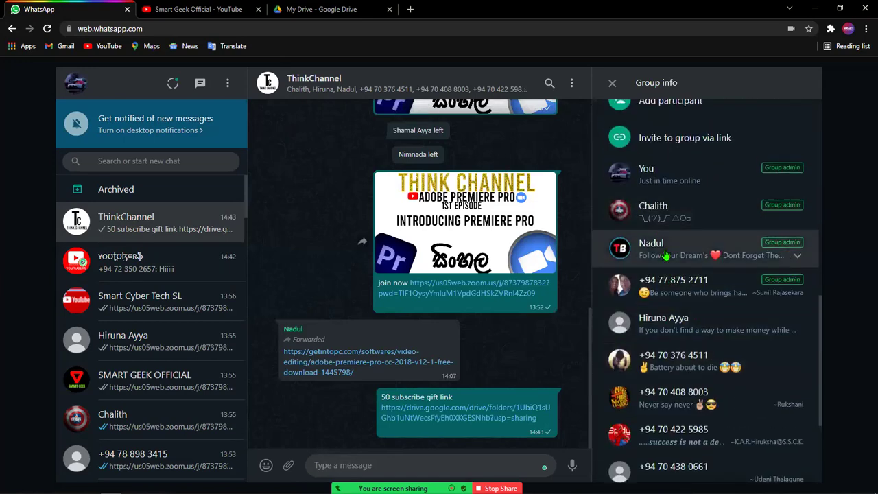
pyautogui.scroll(5, 686, 323)
pyautogui.click(612, 83)
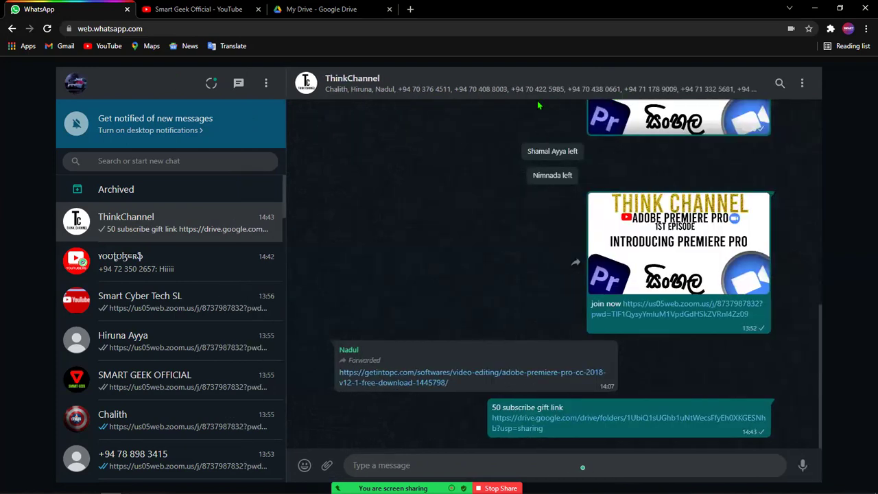
pyautogui.click(652, 240)
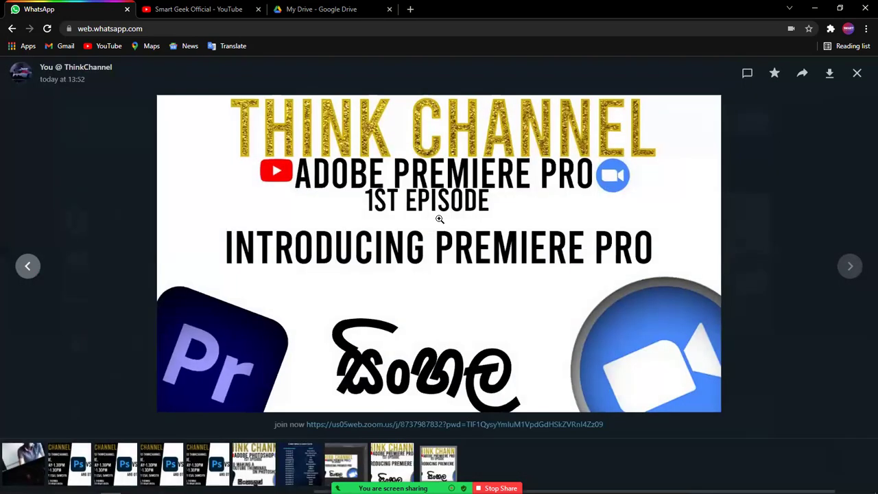
pyautogui.click(857, 73)
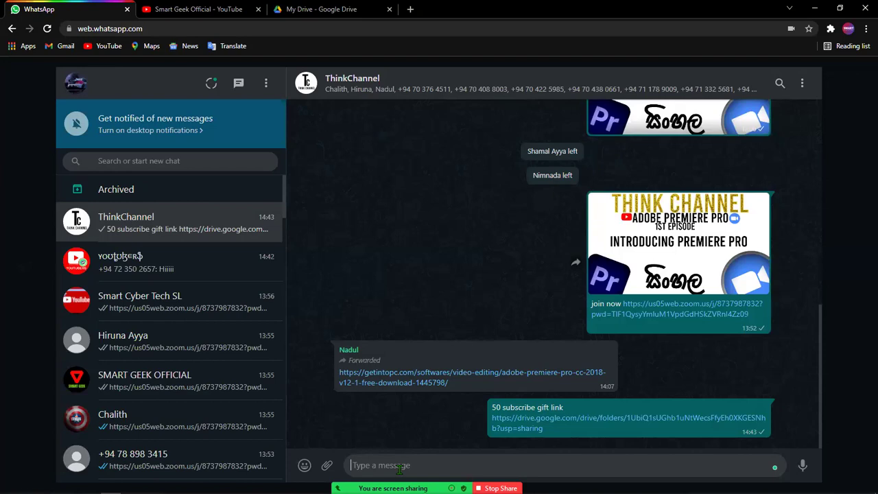
# - On the Smart Geek Official YouTube tab, open Customize Channel in YouTube Studio
pyautogui.moveTo(400, 469)
pyautogui.click(199, 9)
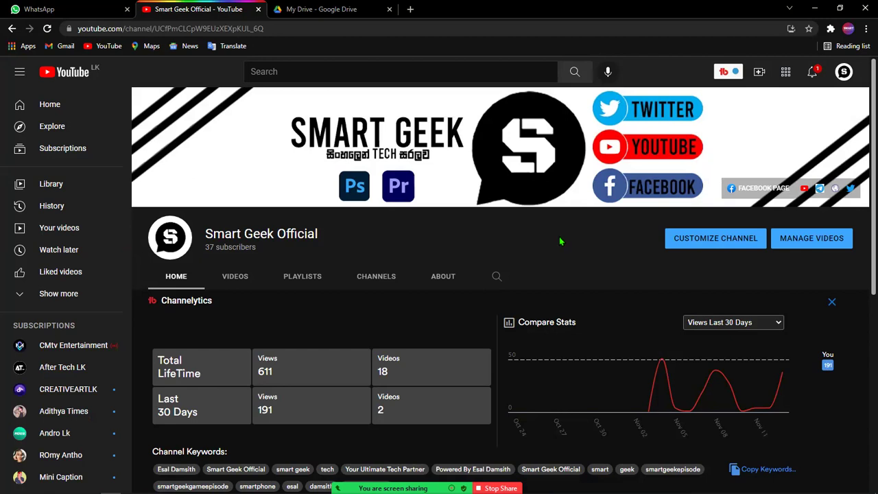
pyautogui.click(689, 238)
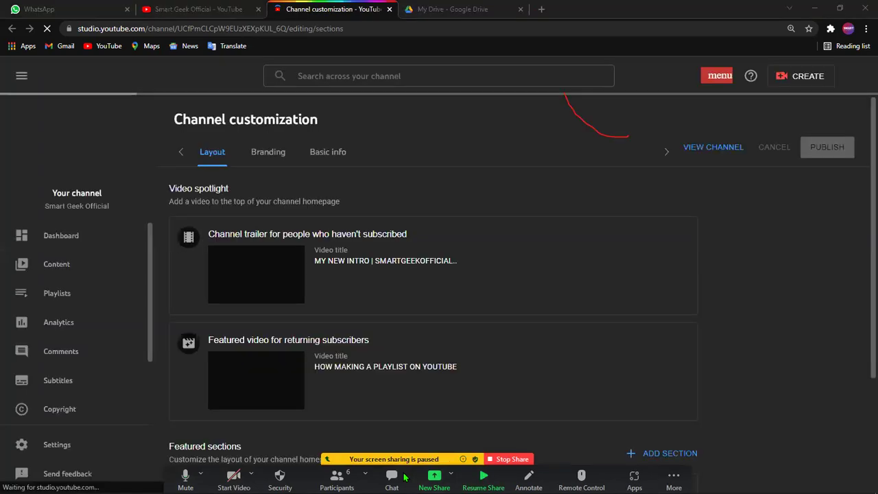
# - Resume the paused Zoom screen share with Alt+T and close the extra meeting options
pyautogui.hotkey('alt', 't')
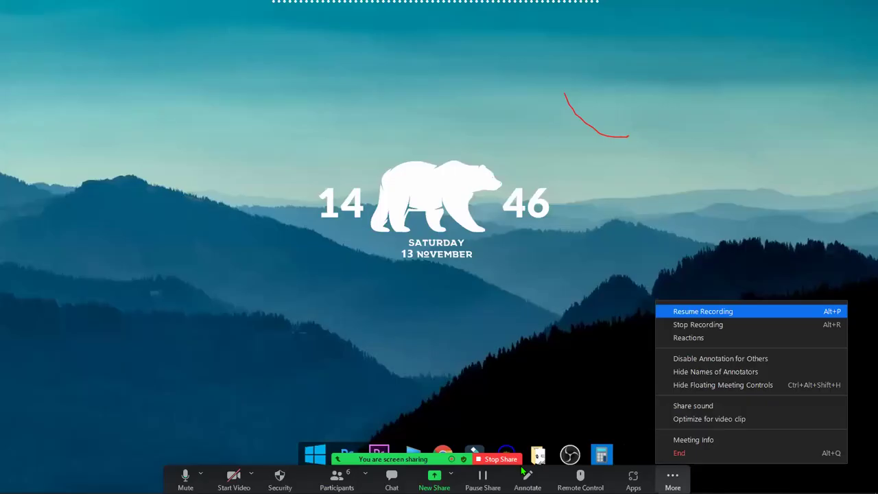
pyautogui.click(379, 456)
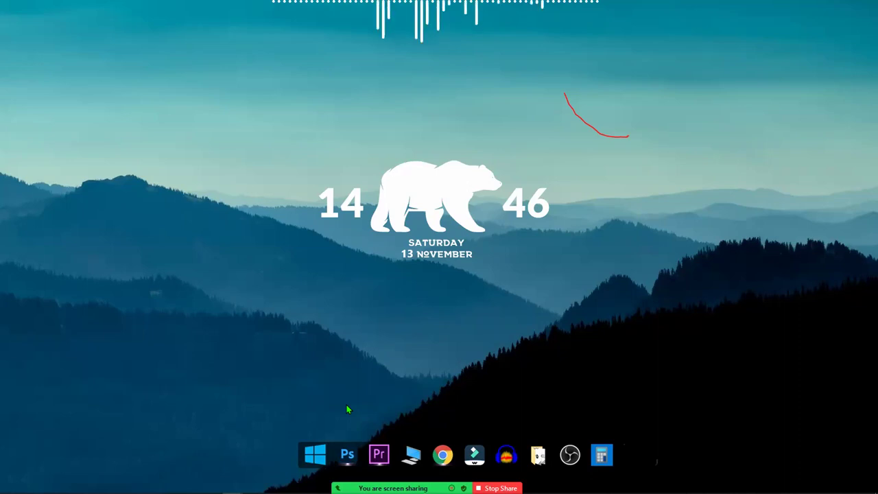
# - Bring Premiere Pro forward and toggle the Zoom meeting chat open and closed
pyautogui.click(379, 455)
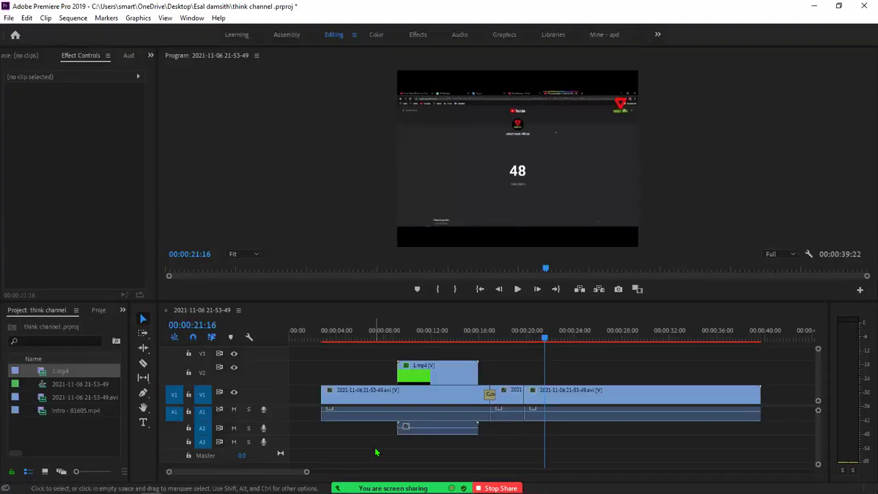
pyautogui.moveTo(376, 452)
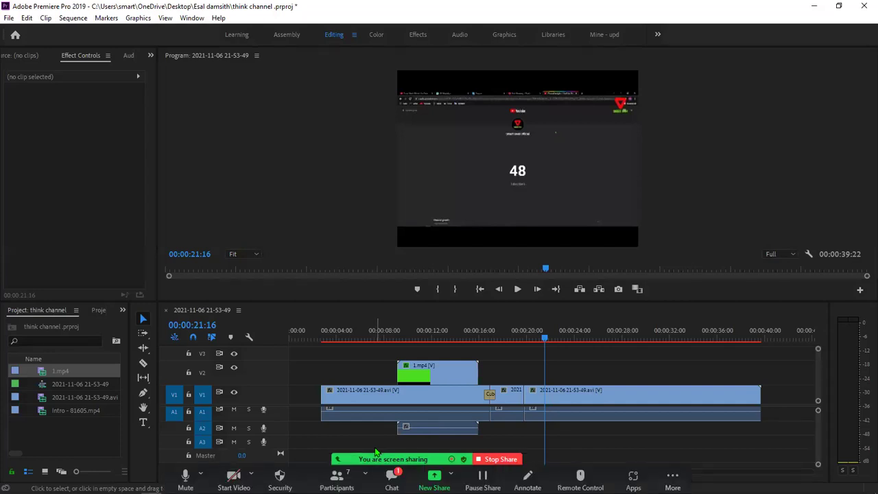
pyautogui.hotkey('alt', 'h')
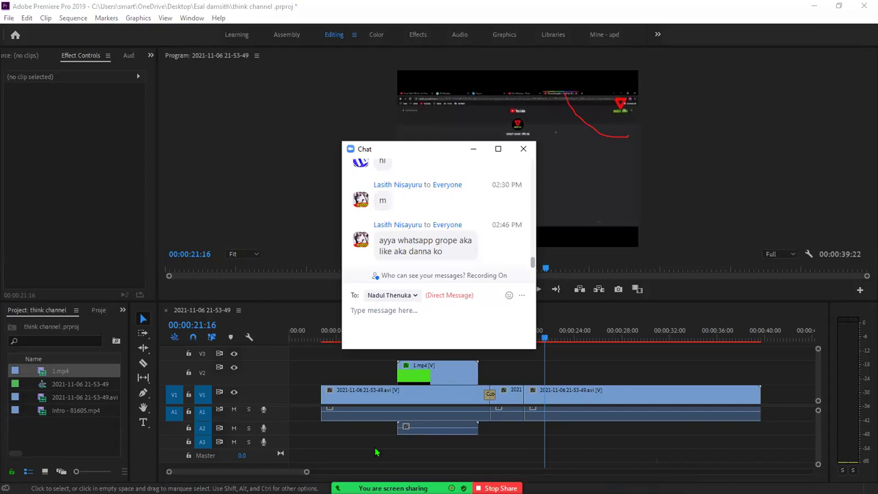
pyautogui.hotkey('alt', 'h')
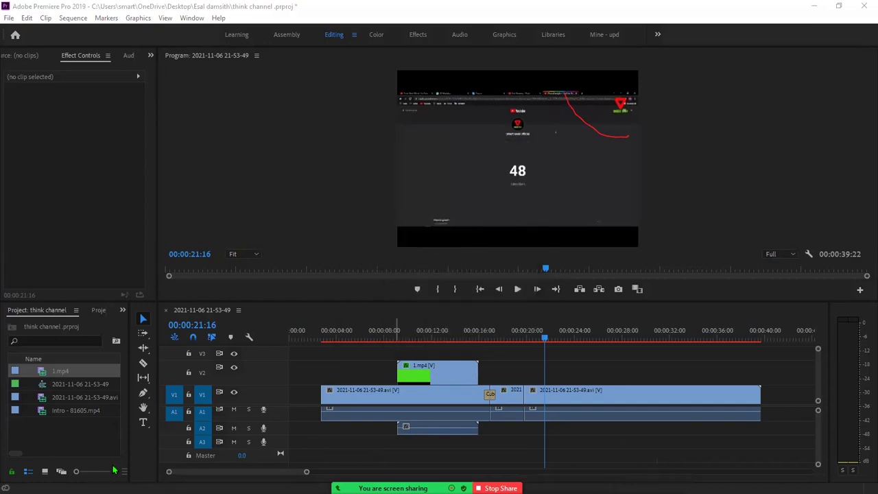
# - Dismiss the Windows Start menu and switch Premiere to the Effects workspace
pyautogui.press('super')
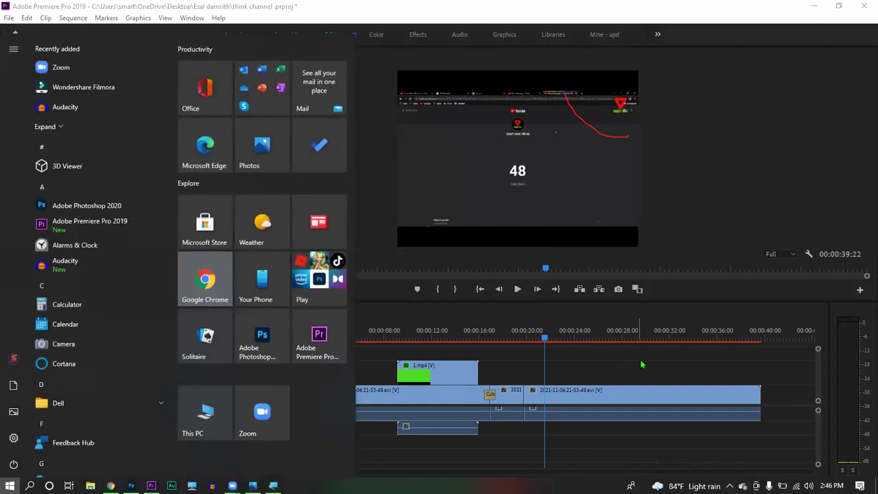
pyautogui.click(643, 364)
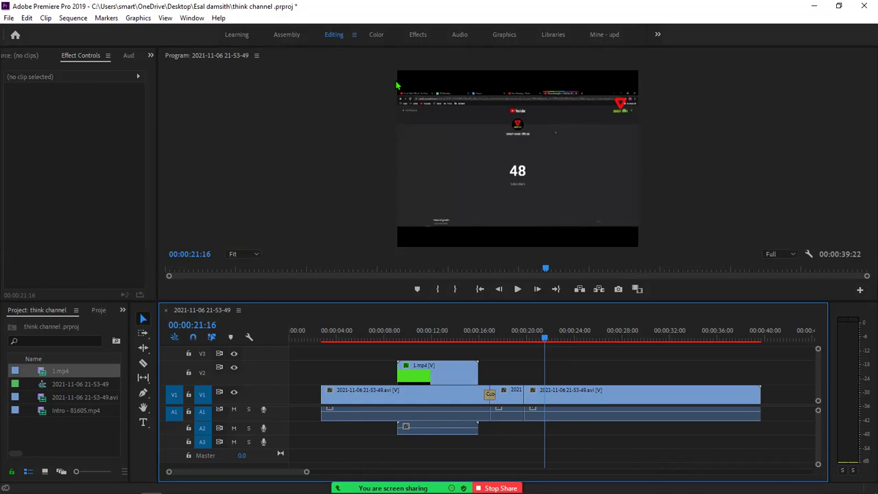
pyautogui.click(418, 40)
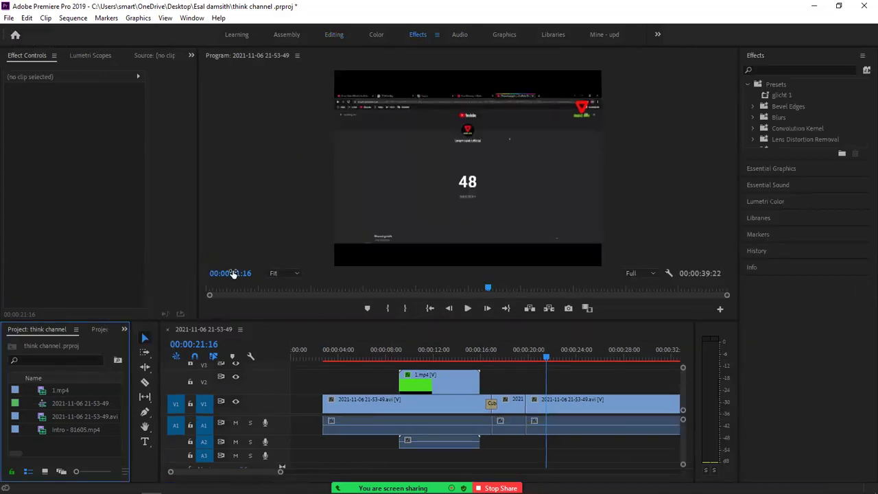
# - Set Program monitor zoom to 10% then Fit, enlarge the Effects panel, and open Zoom Participants
pyautogui.click(288, 273)
pyautogui.click(287, 300)
pyautogui.click(289, 278)
pyautogui.click(289, 280)
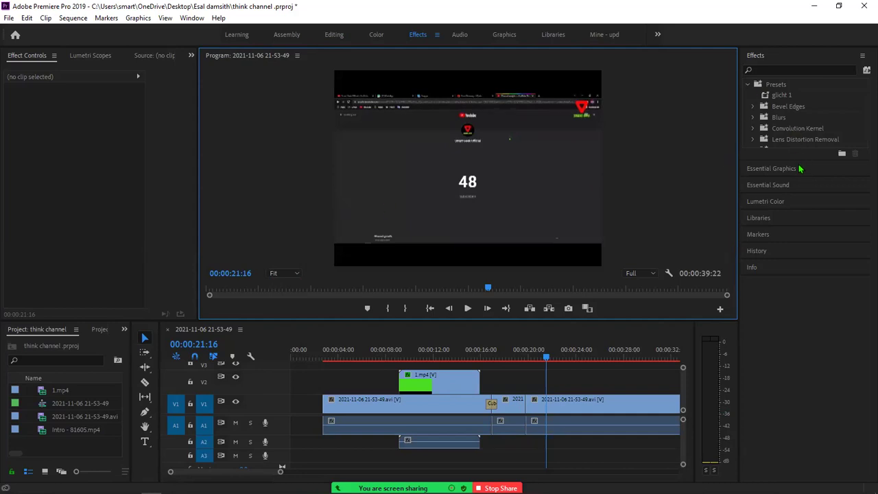
pyautogui.moveTo(800, 162); pyautogui.dragTo(796, 204)
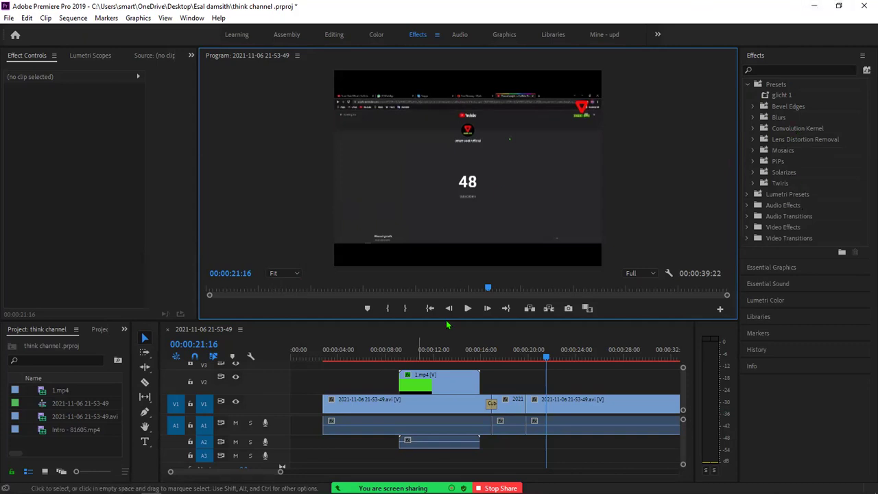
pyautogui.hotkey('alt', 'u')
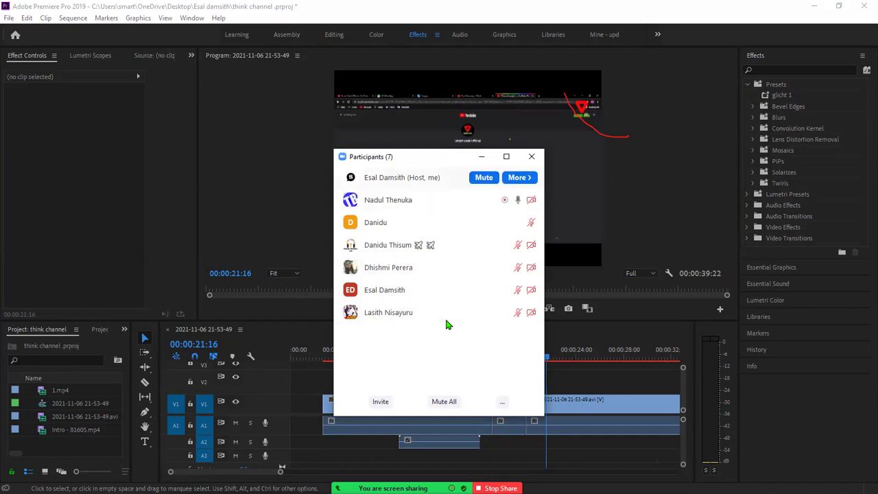
# - Close Zoom's Participants window and bring Premiere Pro's Program monitor back into focus
pyautogui.click(531, 157)
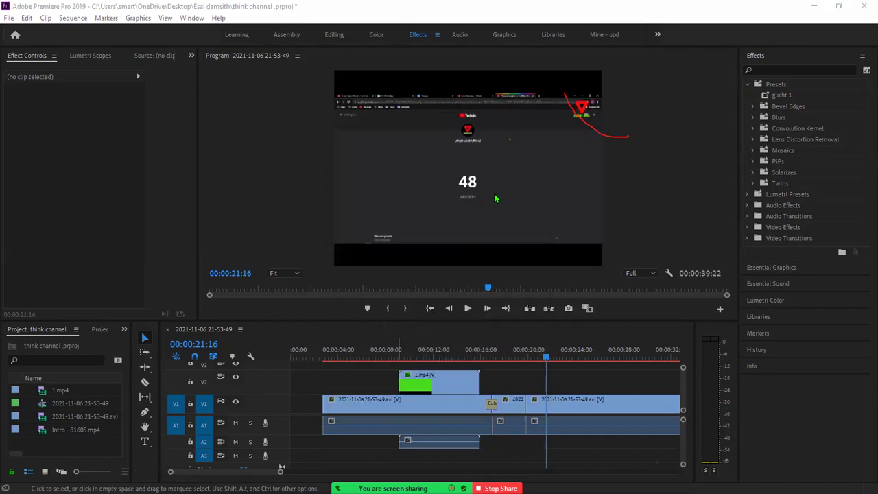
pyautogui.click(590, 129)
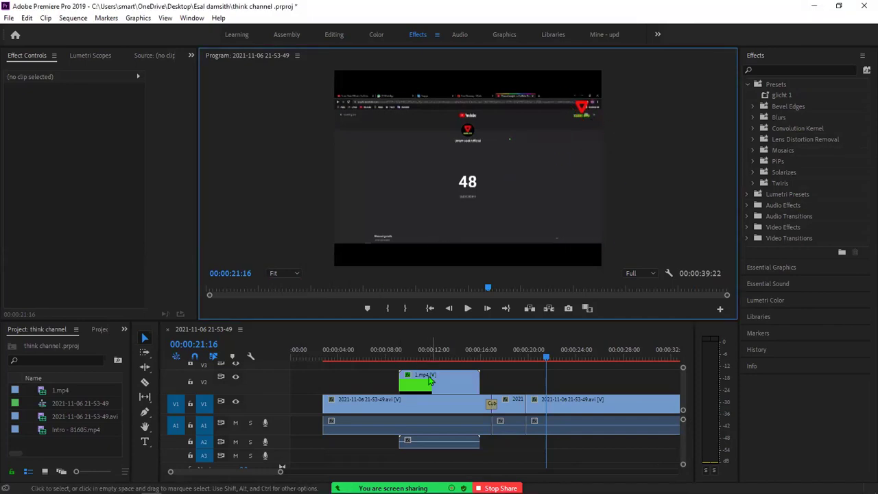
pyautogui.scroll(-3, 412, 396)
pyautogui.scroll(3, 412, 396)
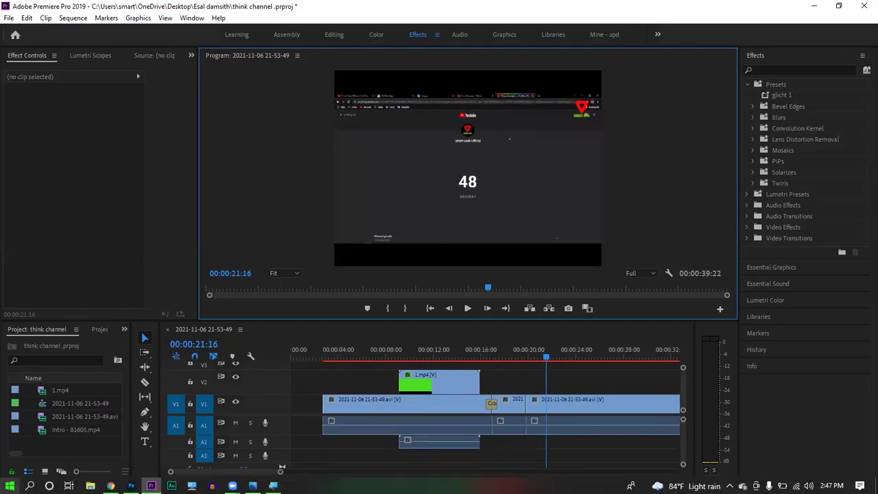
pyautogui.click(10, 486)
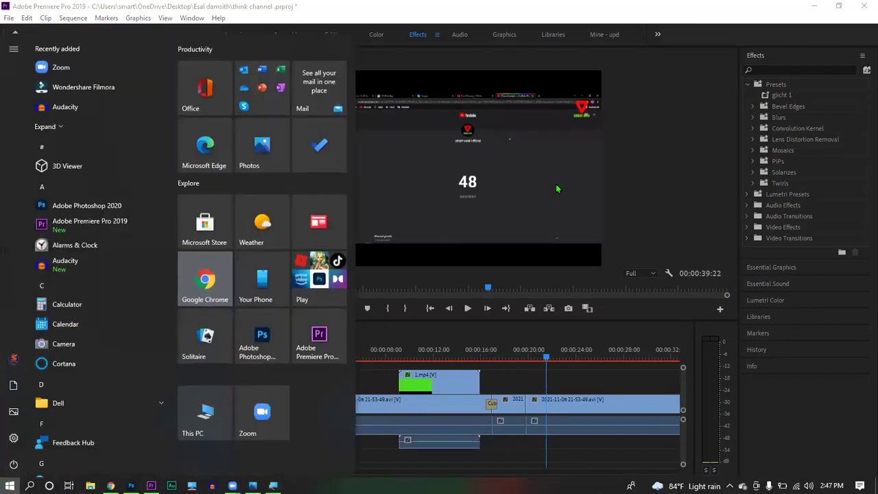
pyautogui.click(633, 332)
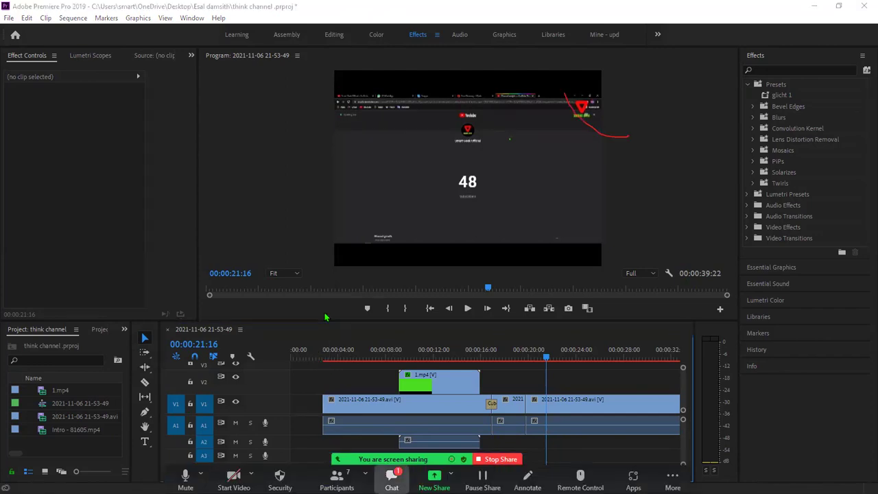
# - Send the message "wait" to everyone in the Zoom meeting chat, then close the chat
pyautogui.hotkey('alt', 'h')
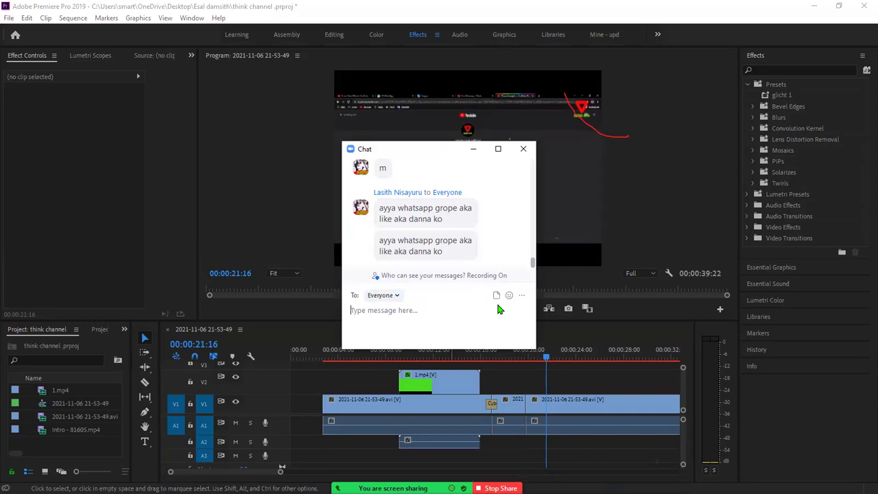
pyautogui.write('waite')
pyautogui.press('BackSpace')
pyautogui.press('Return')
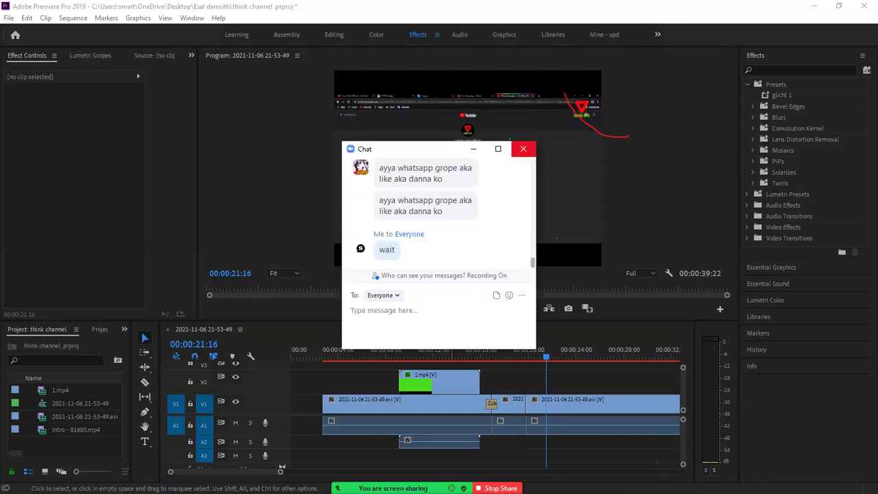
pyautogui.click(523, 148)
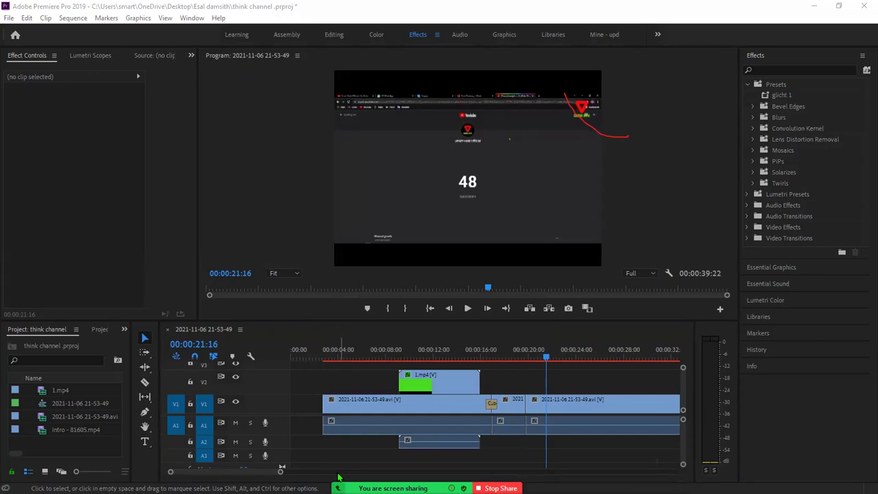
# - Reopen the Zoom chat to read the newly posted link, then close it again
pyautogui.moveTo(338, 477)
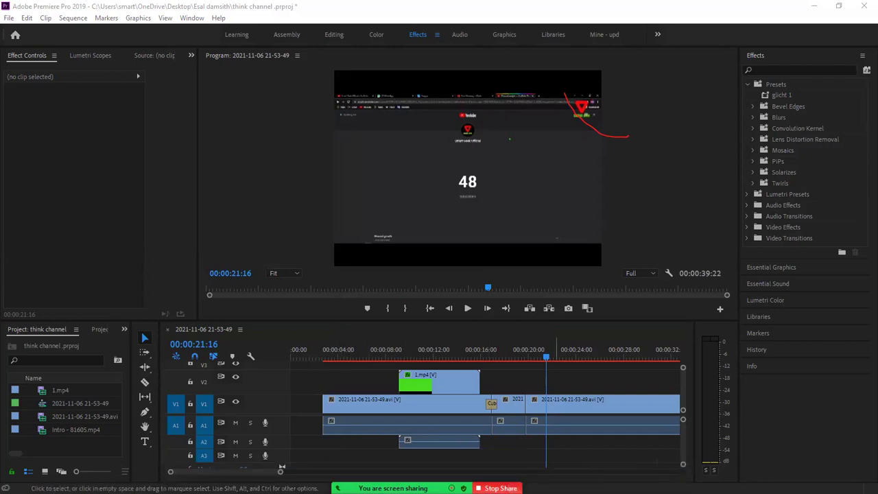
pyautogui.moveTo(501, 488)
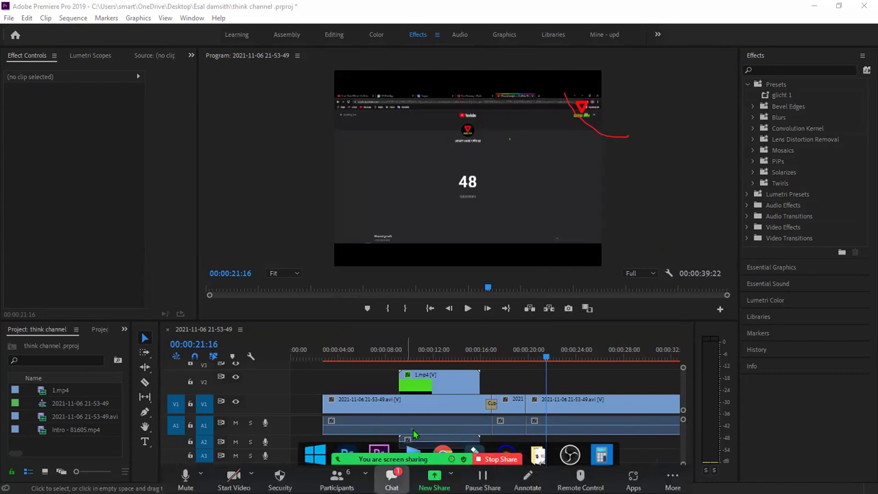
pyautogui.hotkey('alt', 'h')
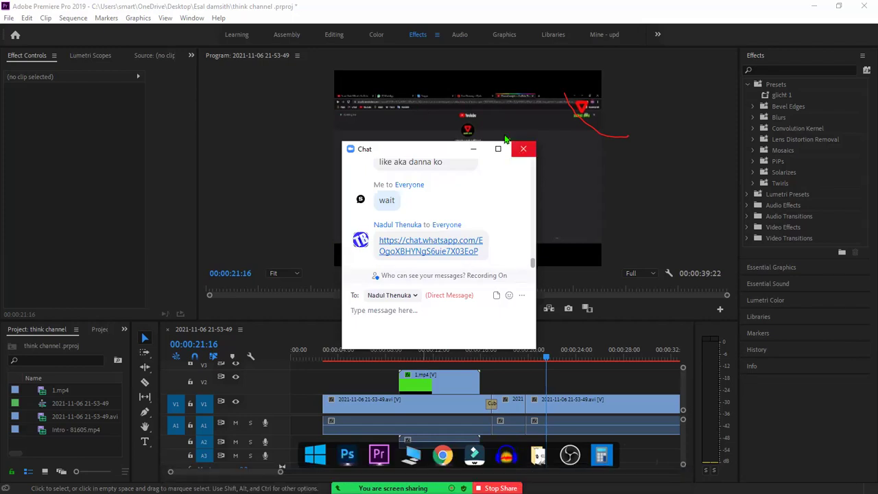
pyautogui.click(523, 148)
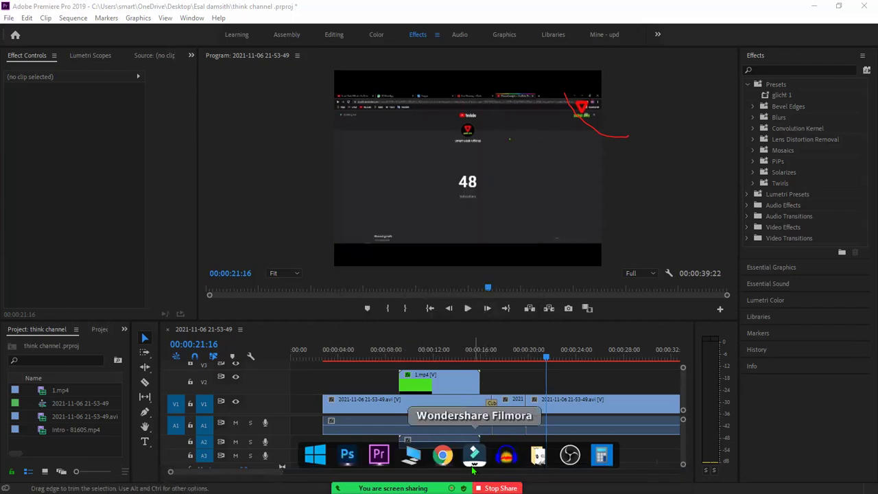
pyautogui.moveTo(472, 472)
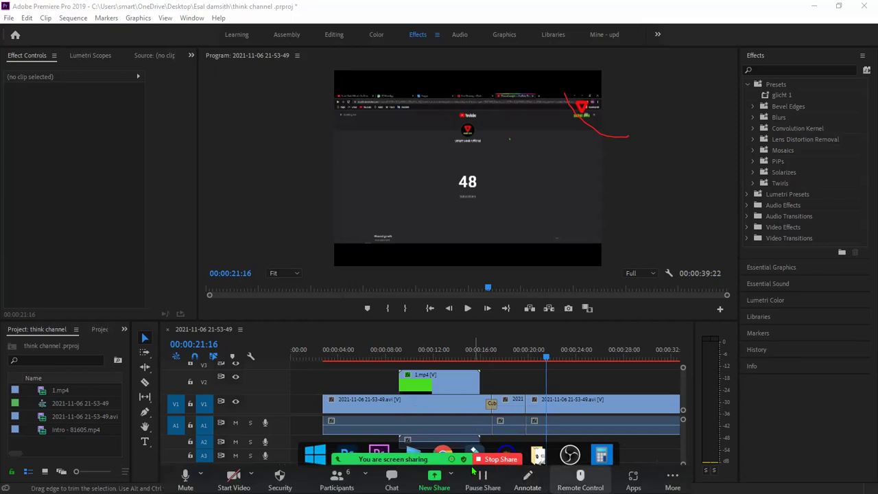